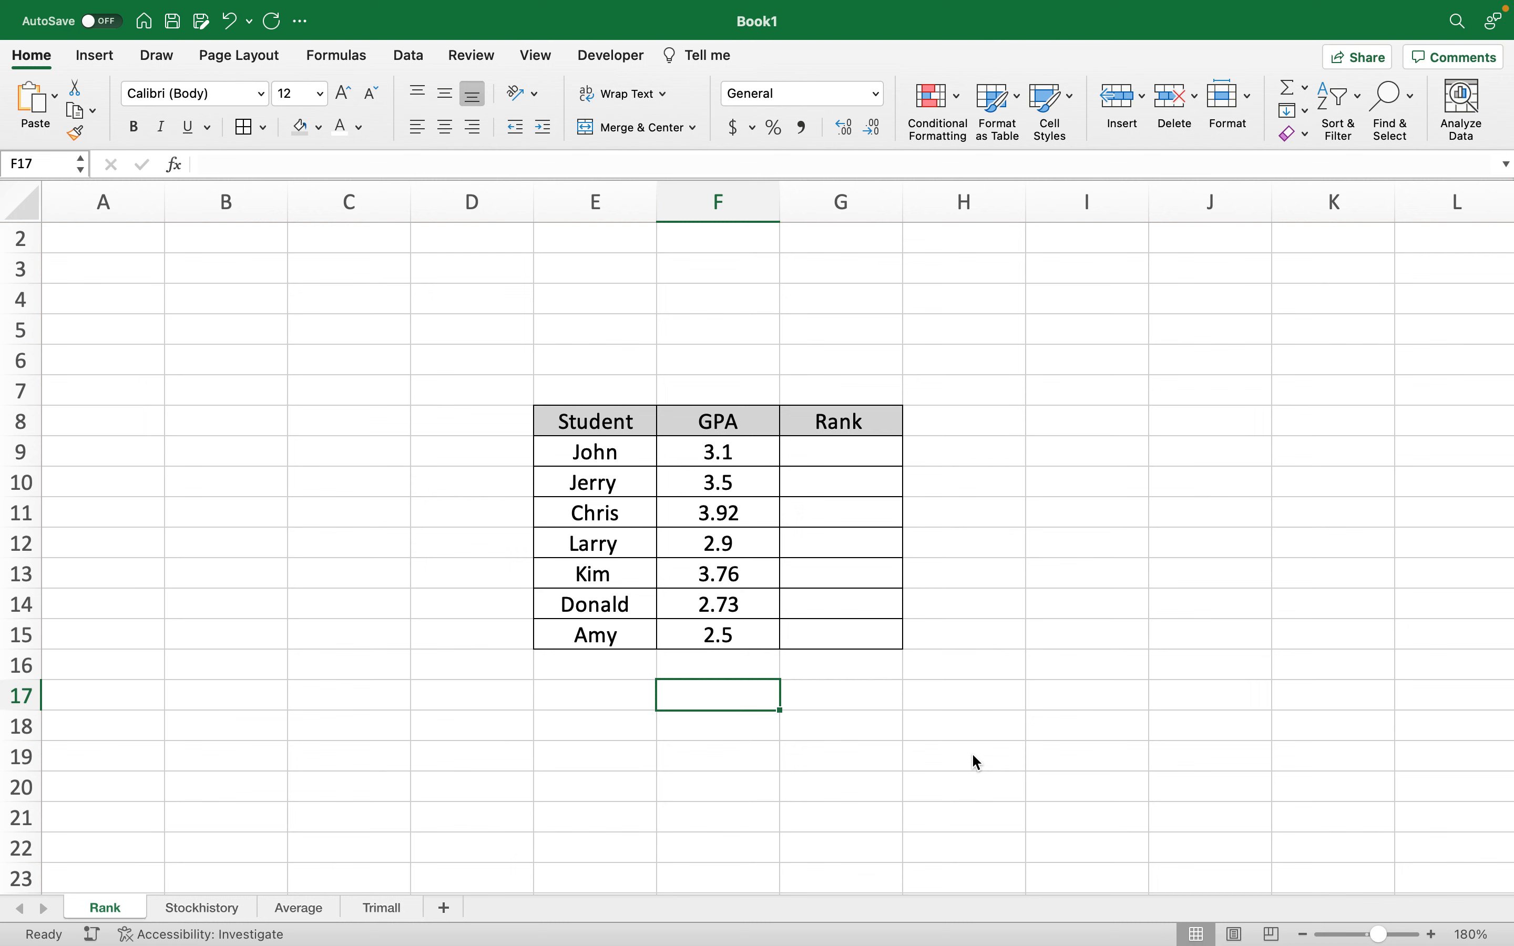
Enter the formula =RANK(F9,F9:F15,0) in cell G9 to rank the first student's GPA in descending order.
click(830, 452)
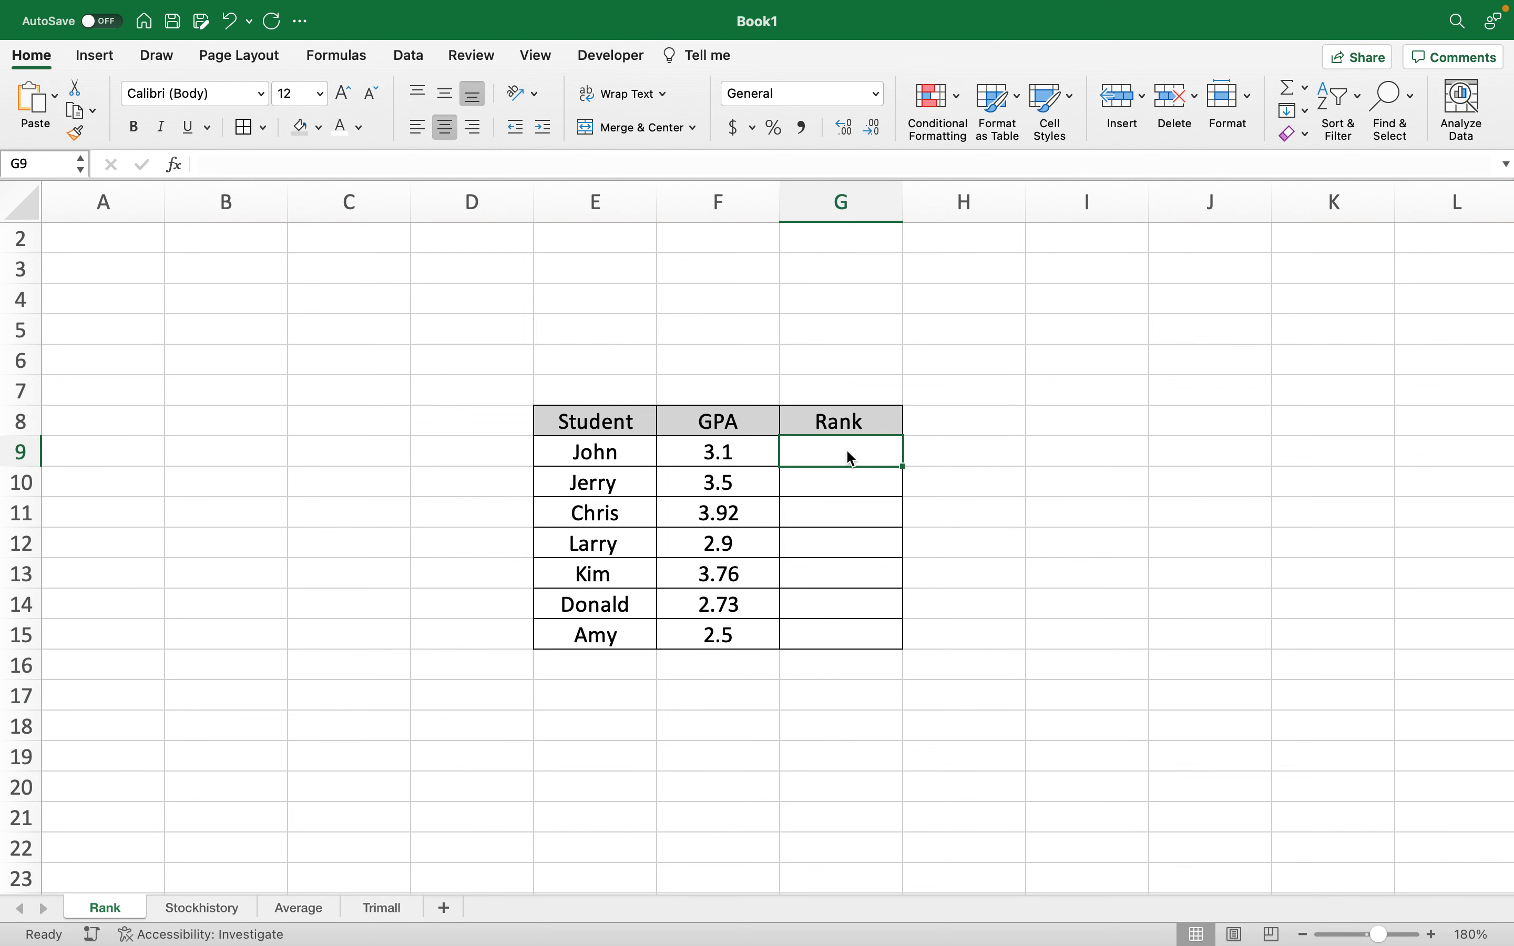
text(=)
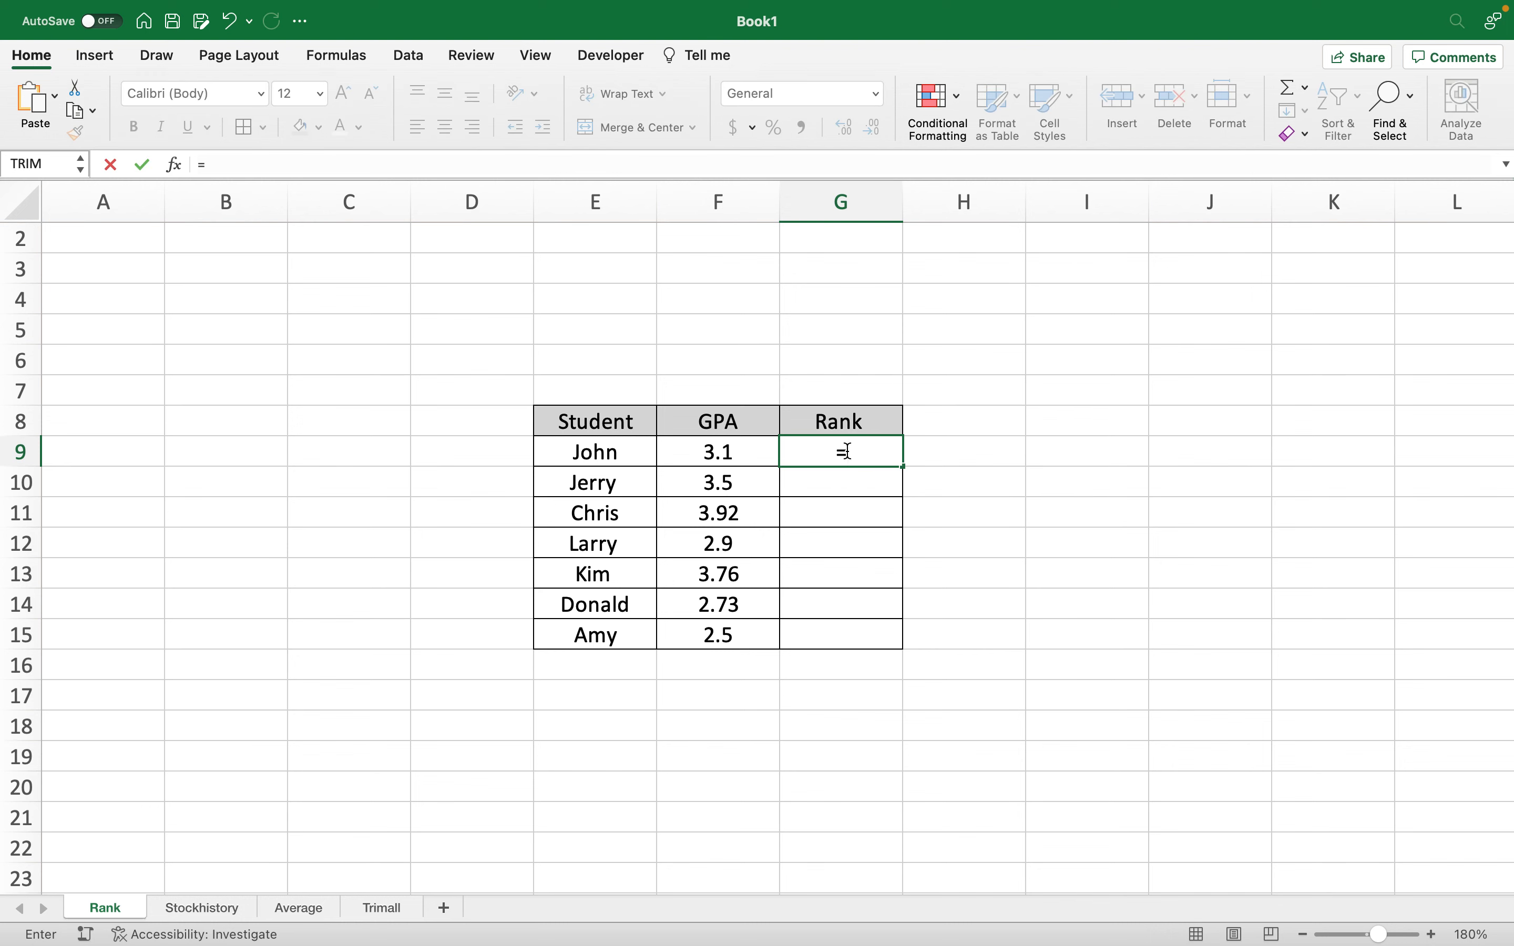
text(rank)
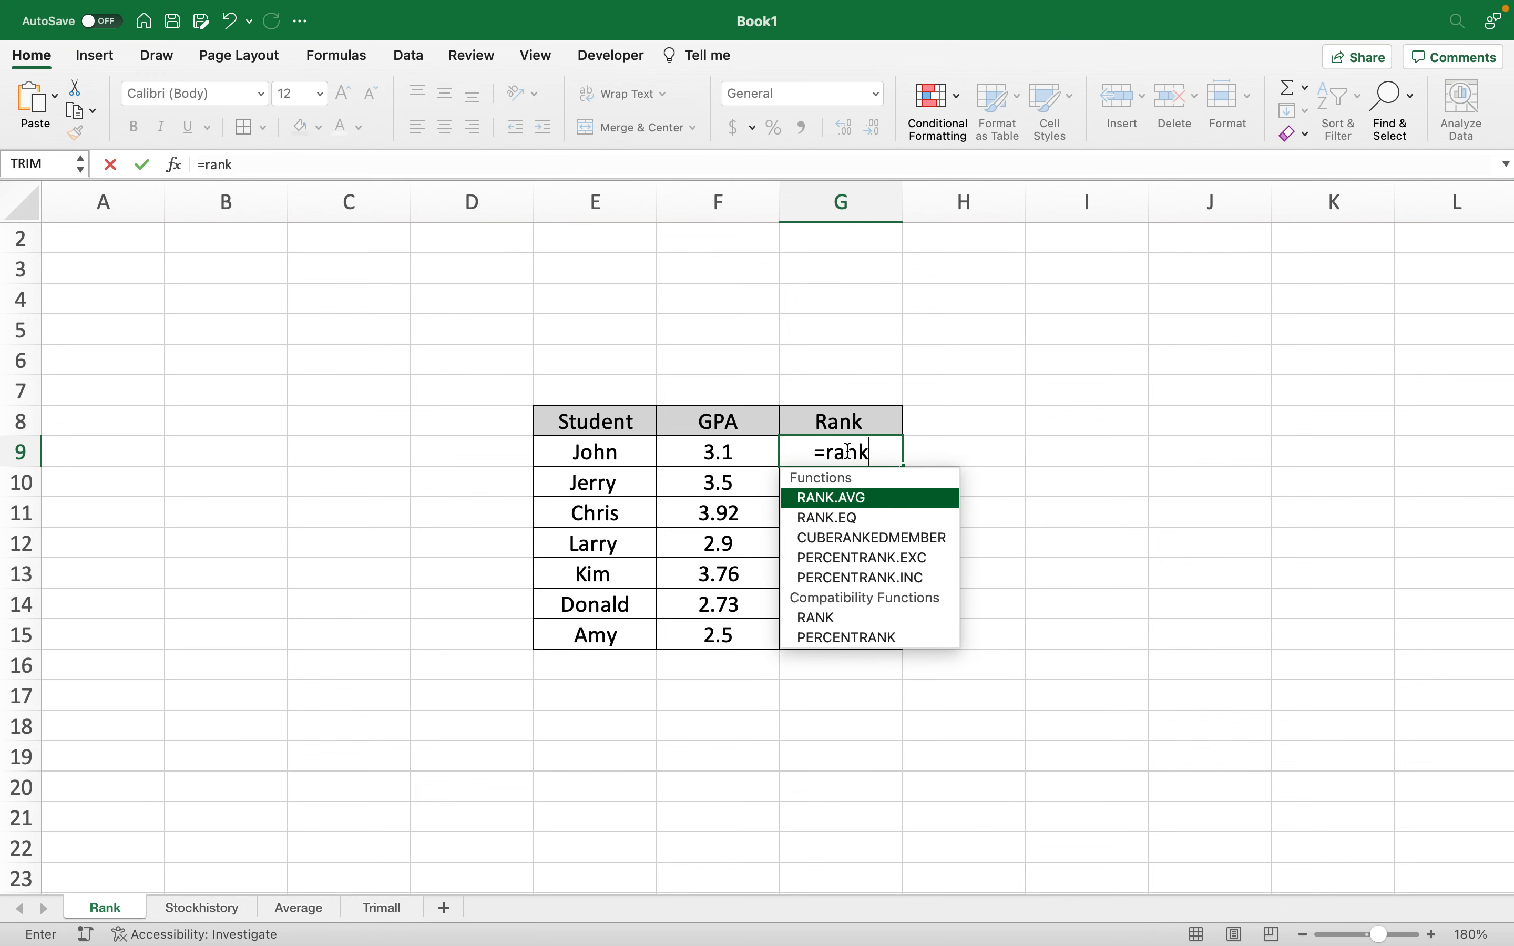
text(()
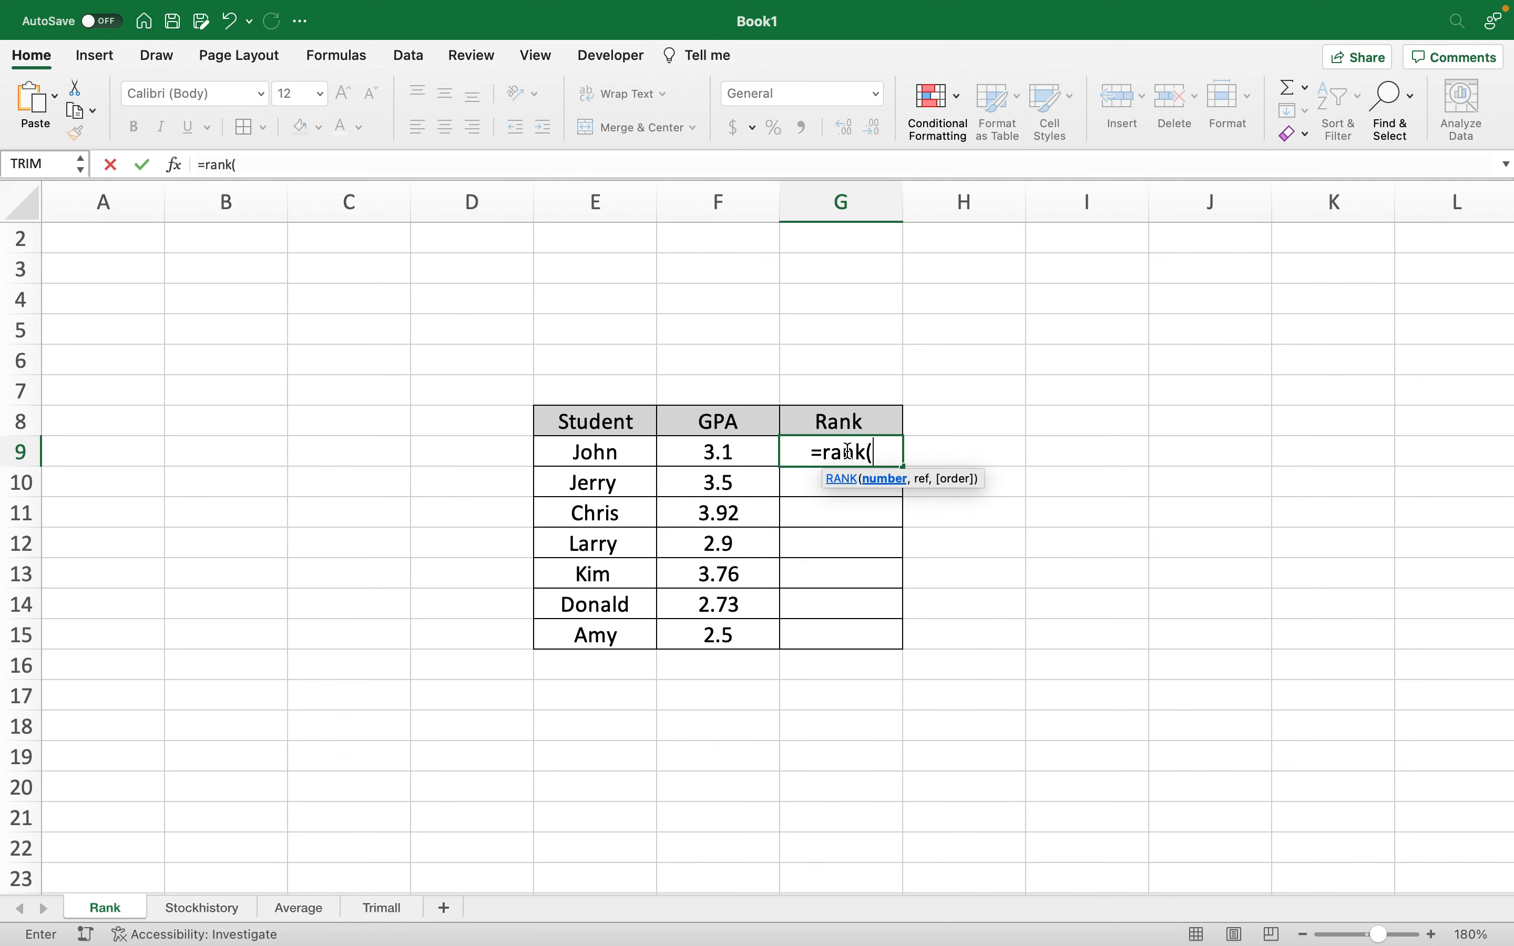
click(719, 453)
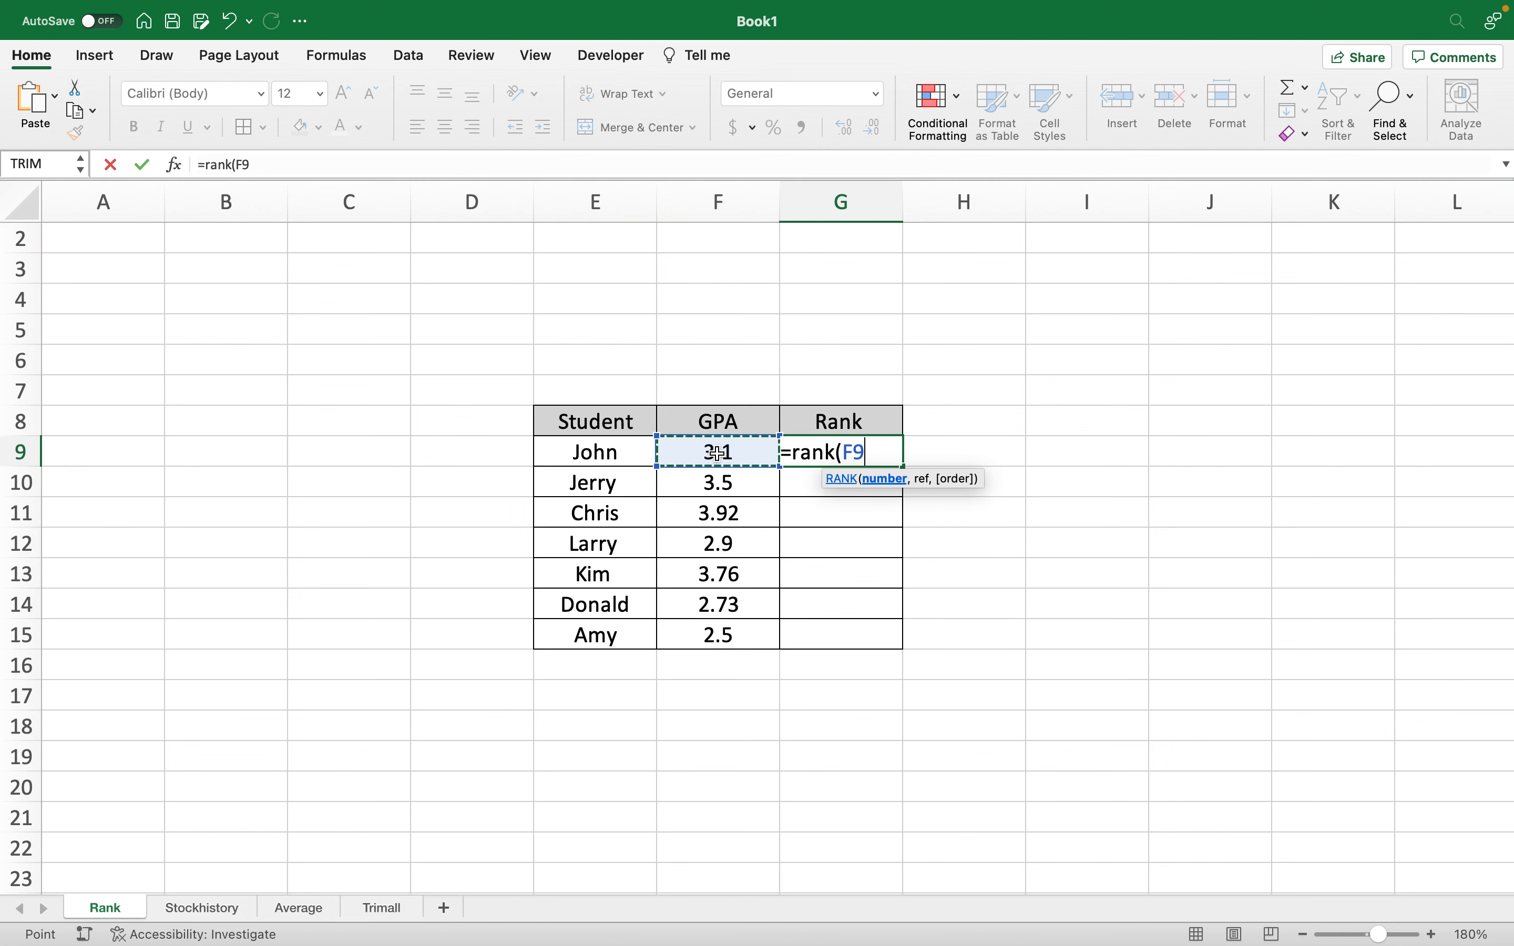
text(,)
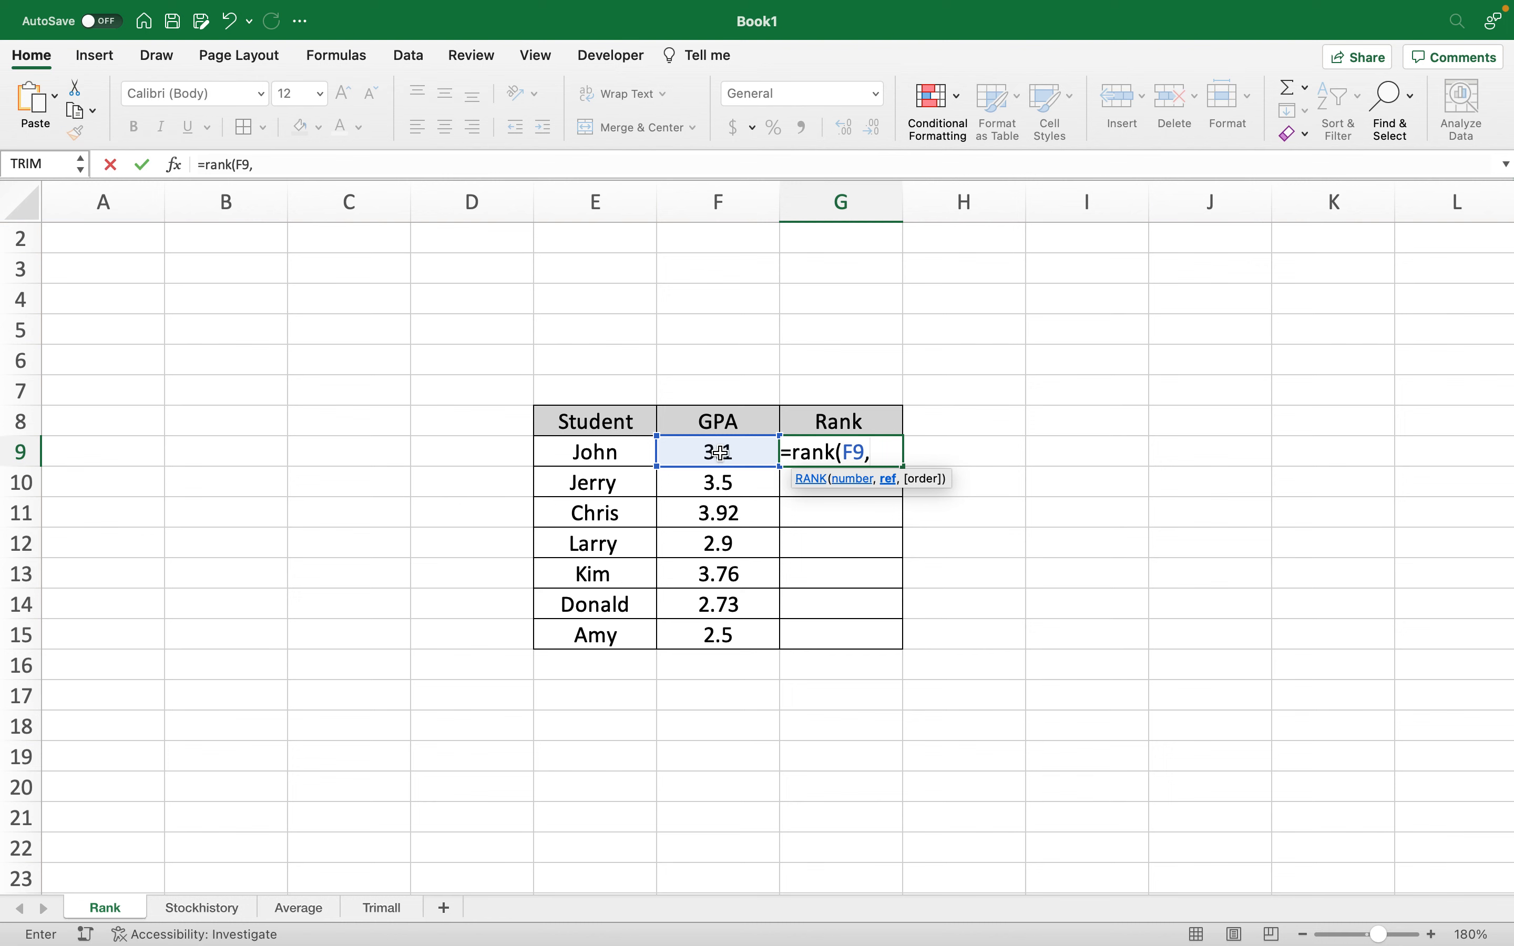
drag(721, 452, 742, 628)
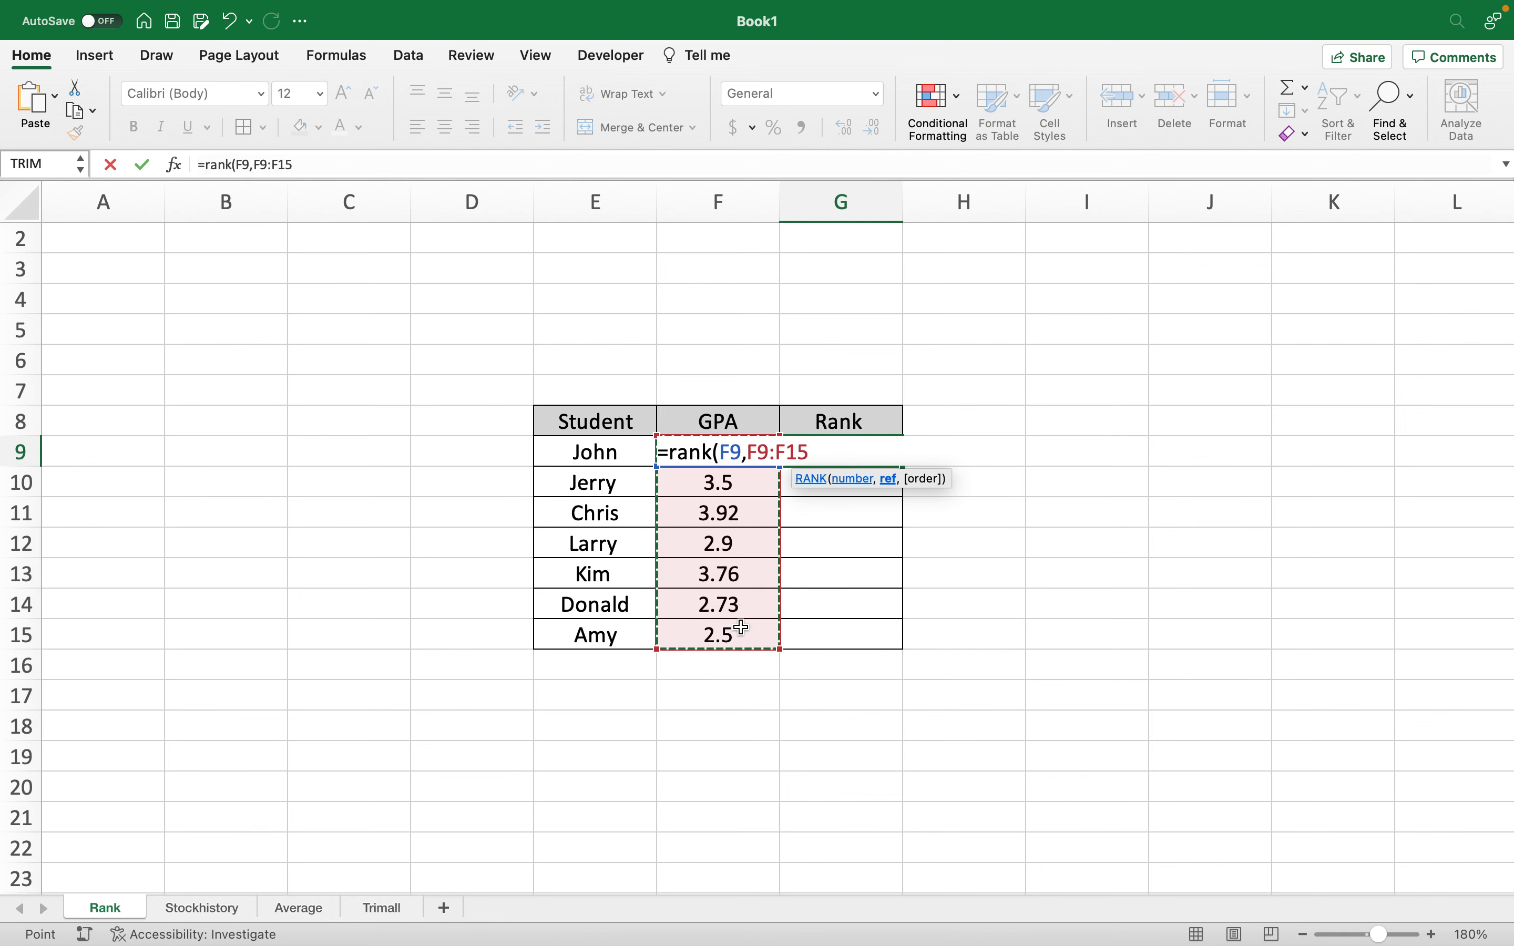
text(,)
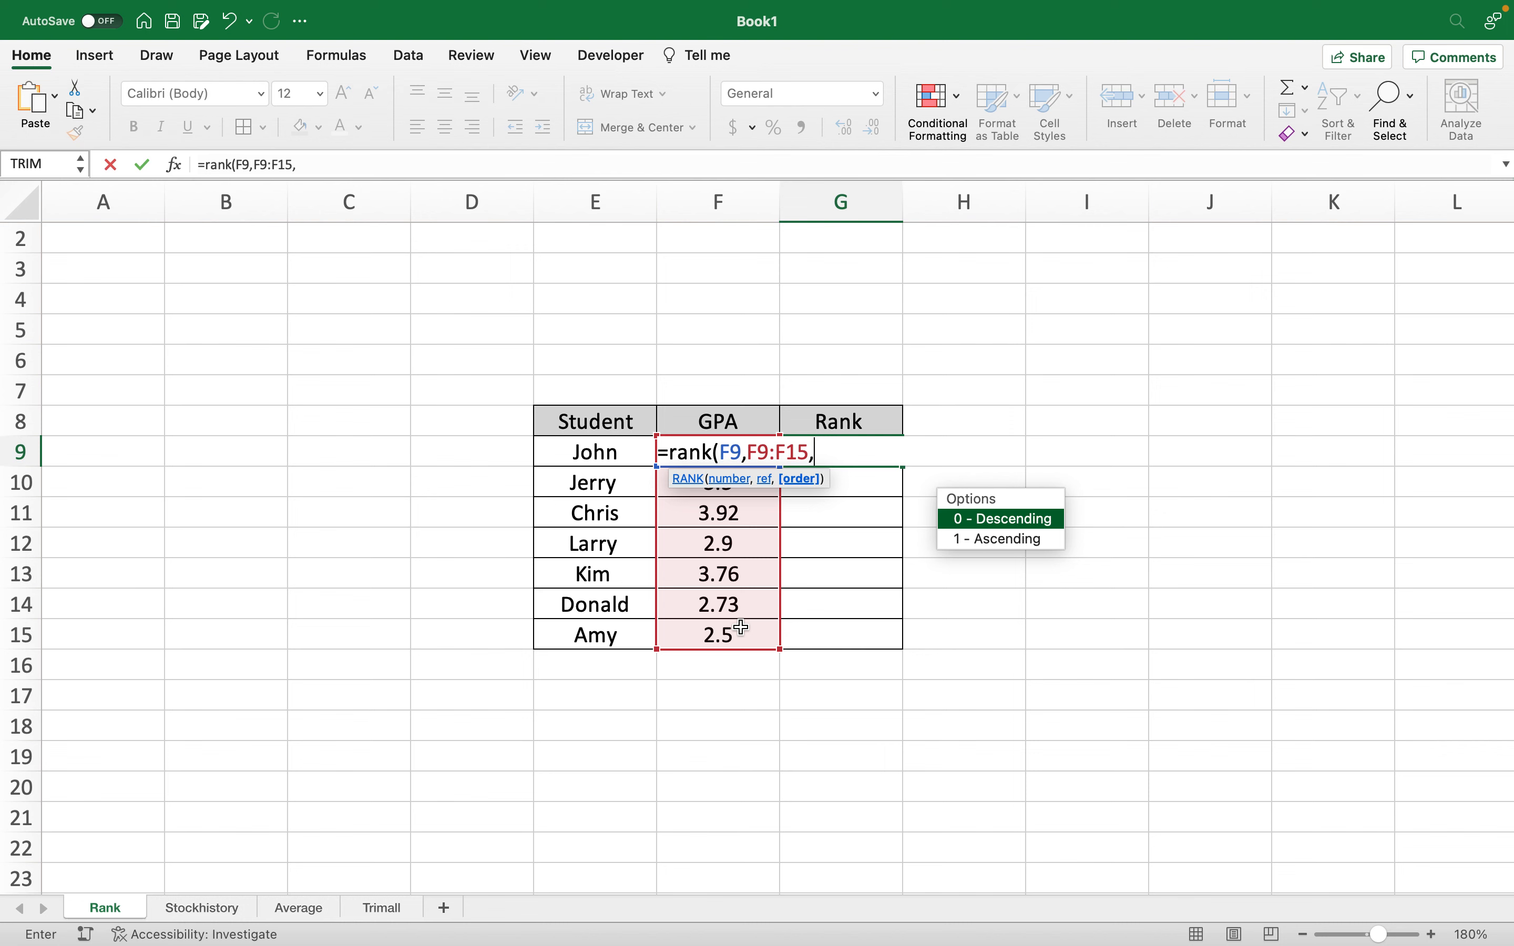
text(0))
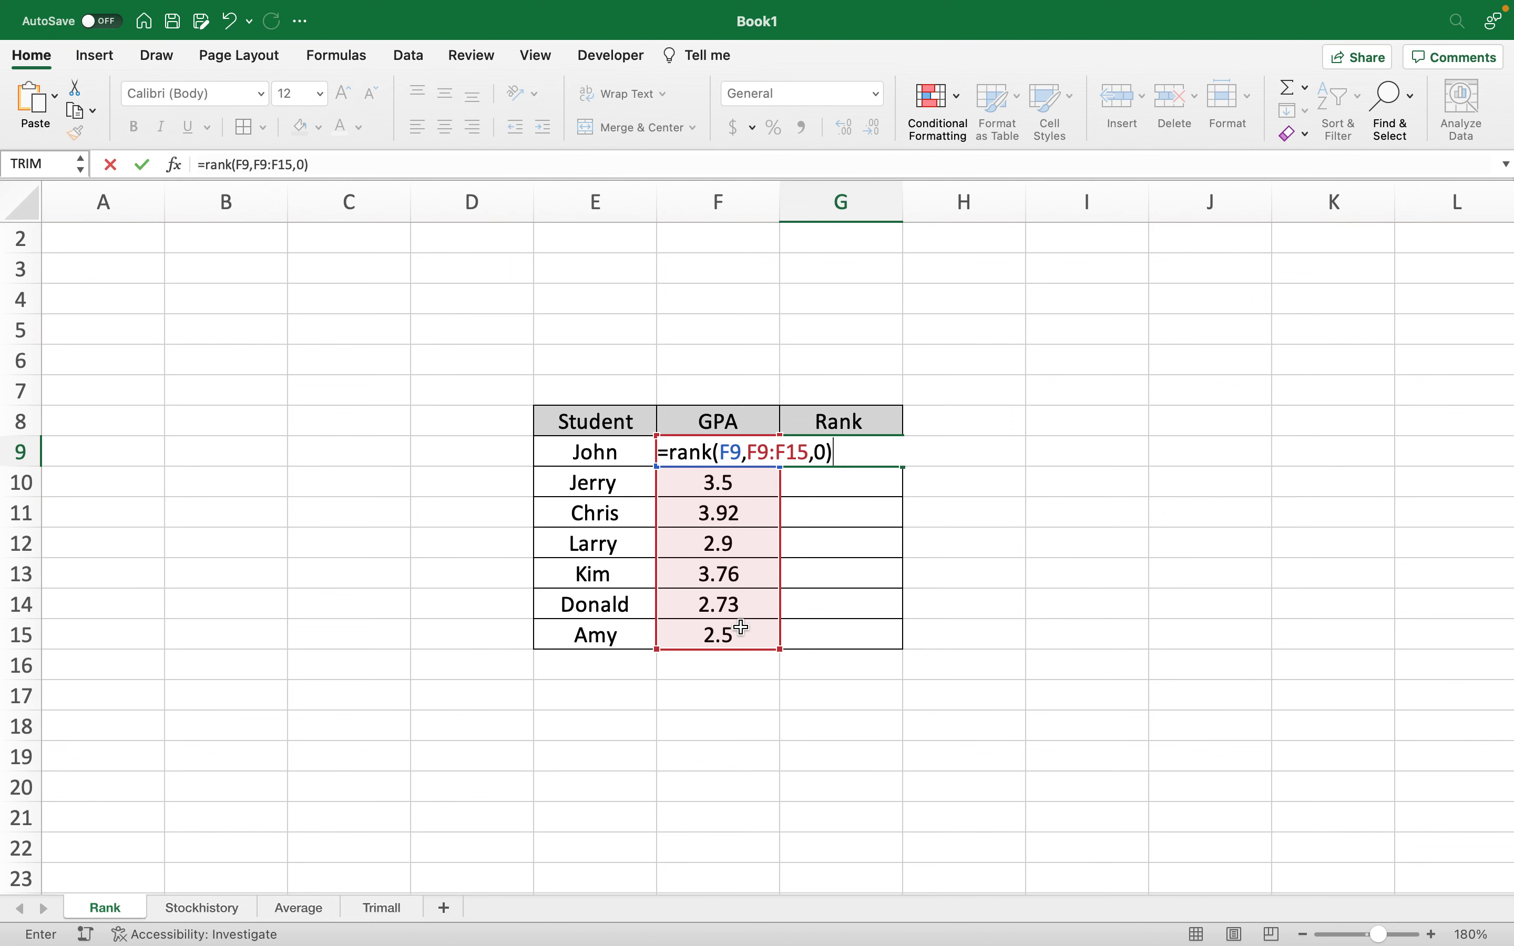
key(Return)
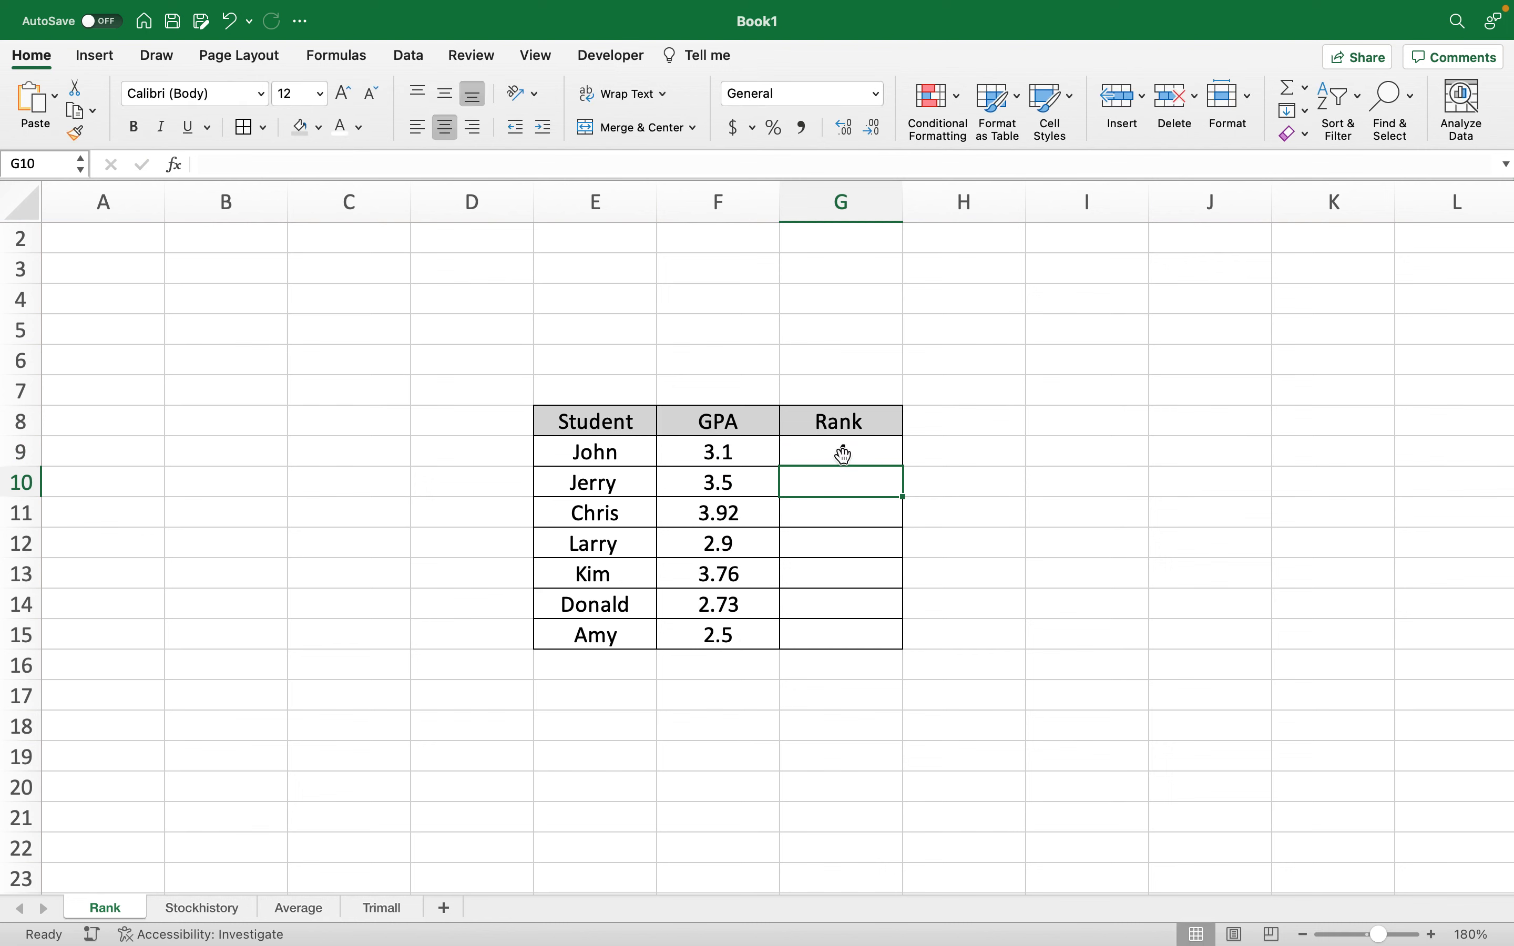
Make the range in G9's RANK formula absolute as $F$9:$F$15 and fill the formula down to G15.
click(845, 455)
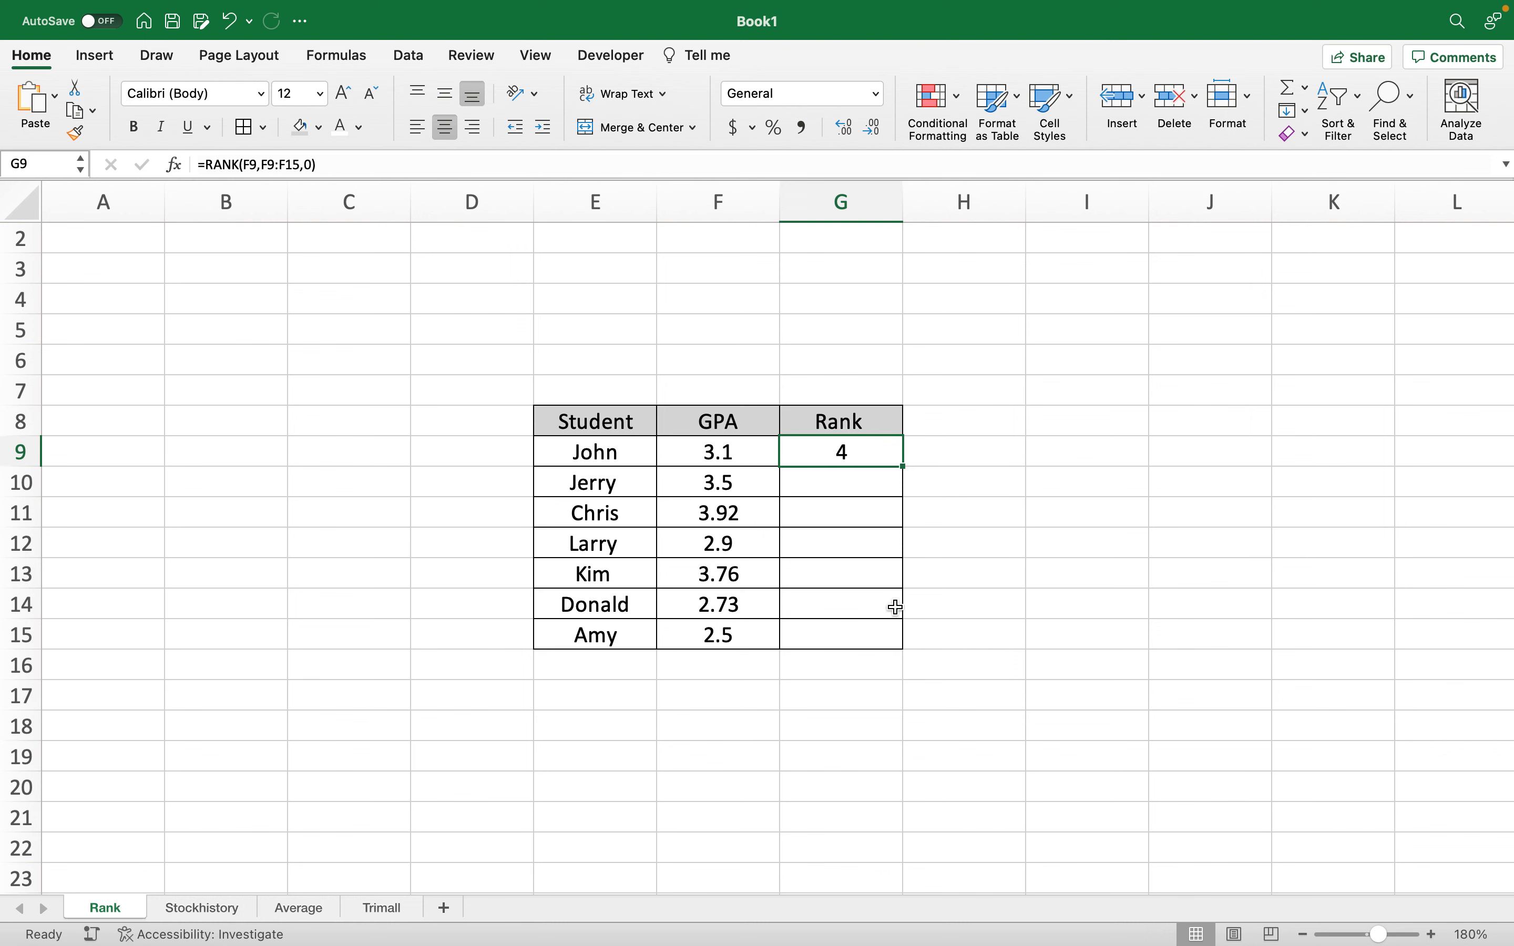
double_click(865, 452)
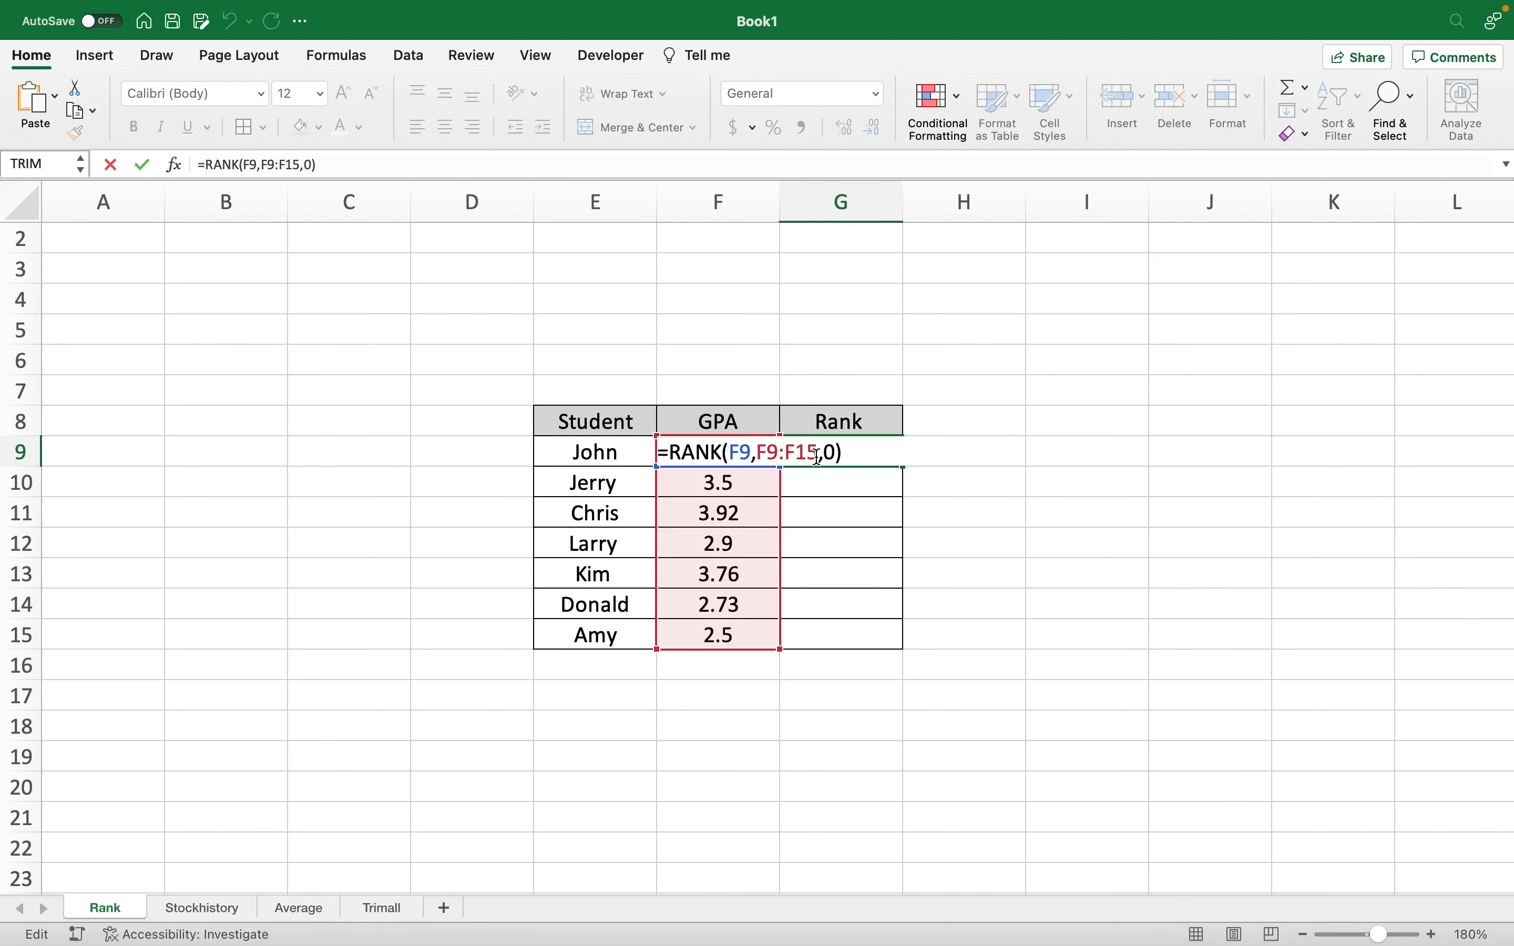
drag(818, 454, 758, 456)
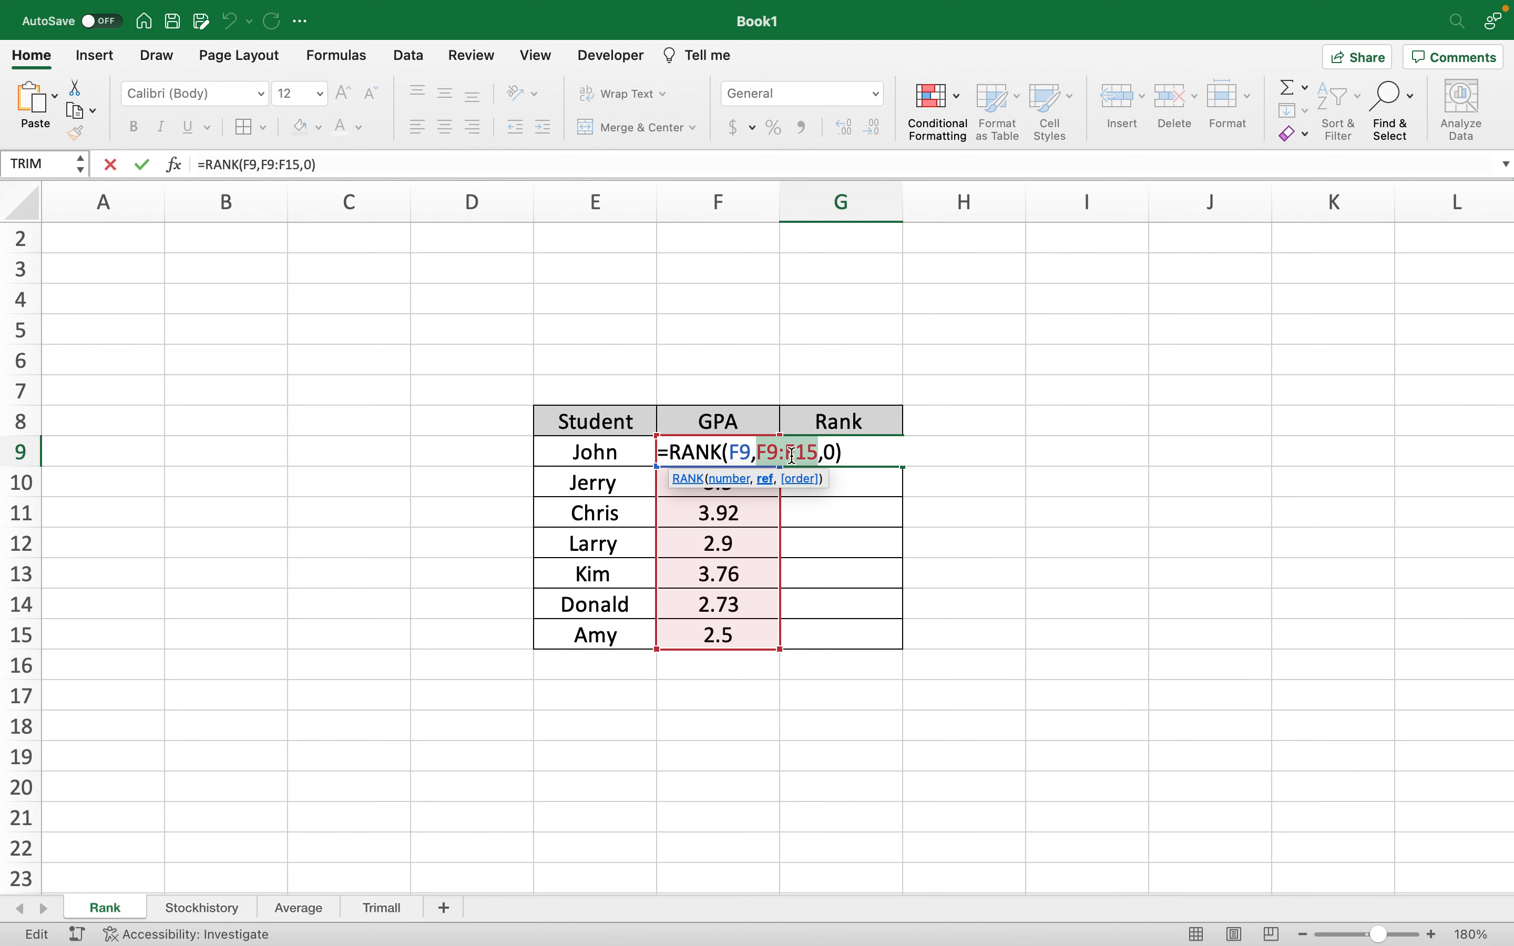
key(super+t)
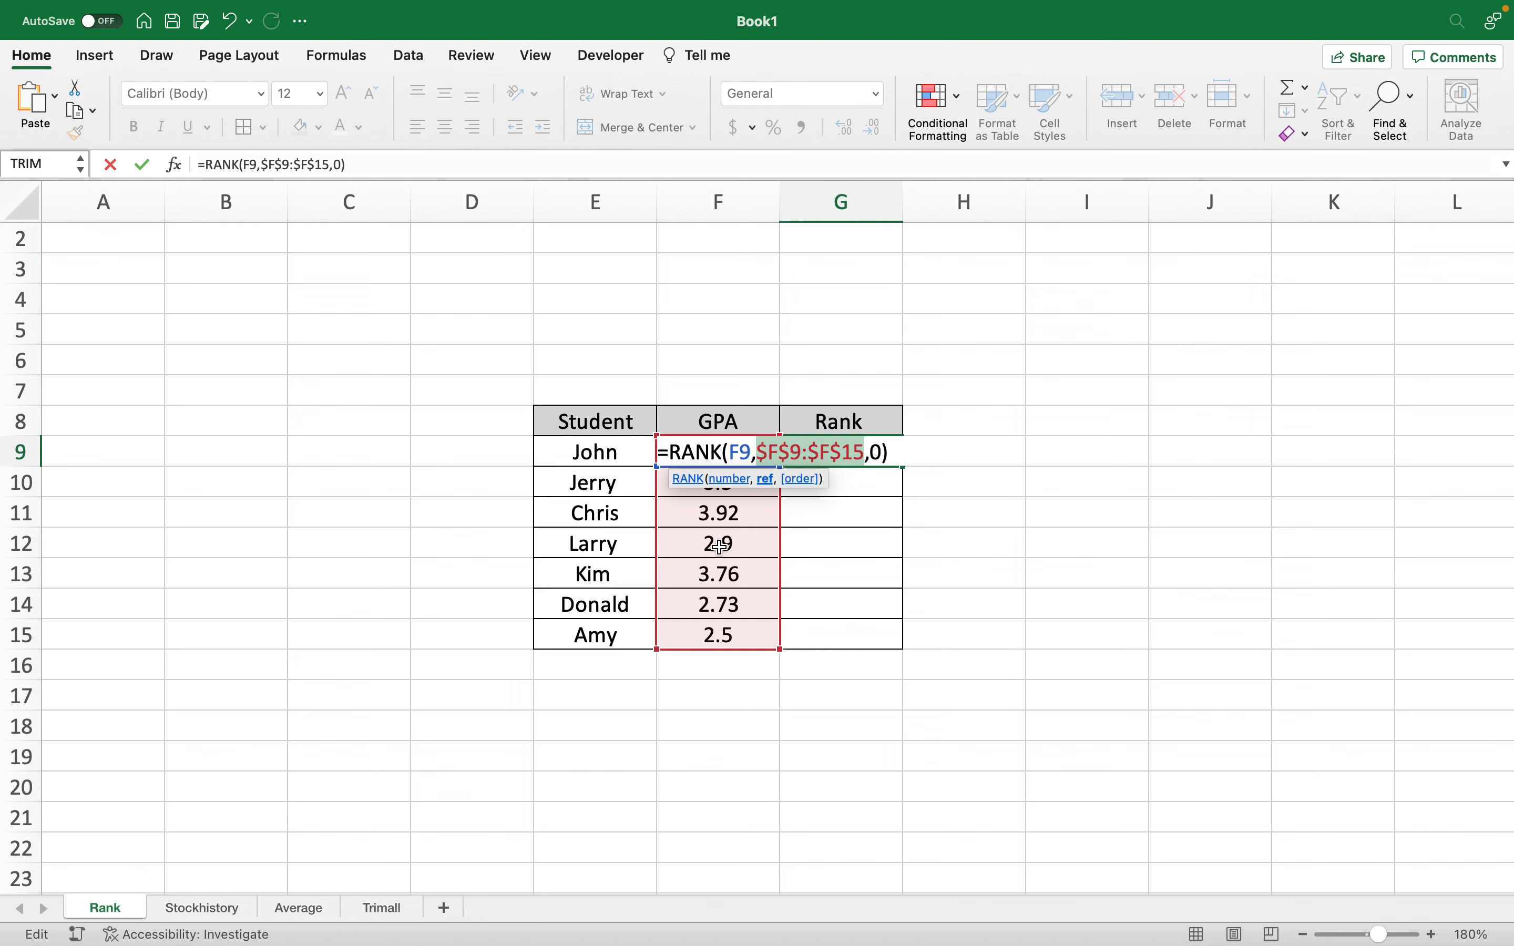
click(884, 453)
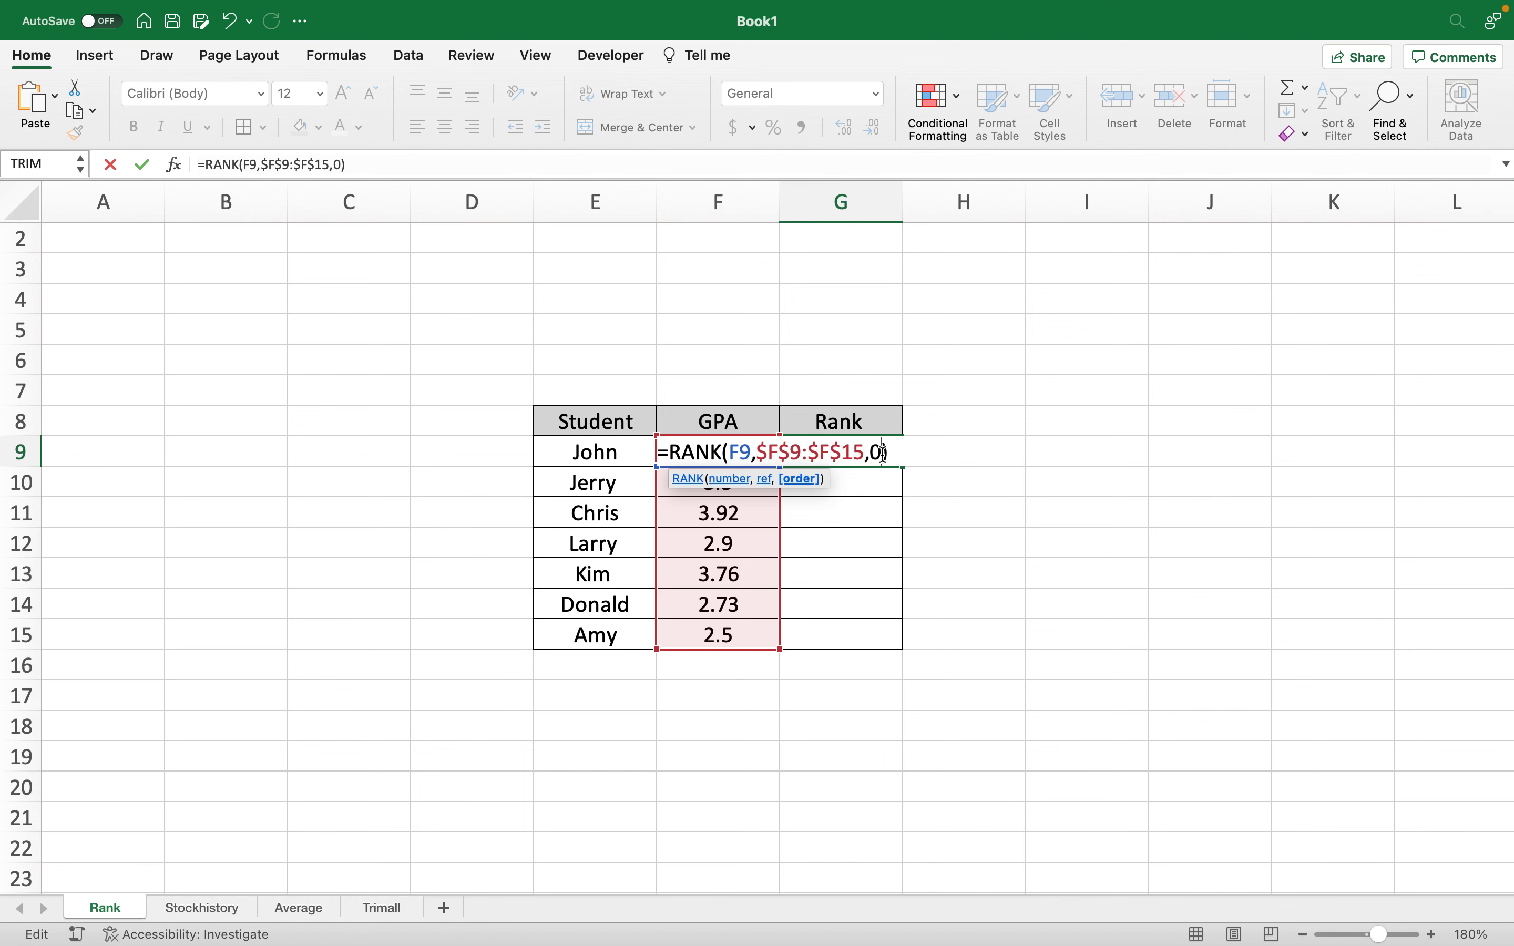
key(Return)
click(867, 452)
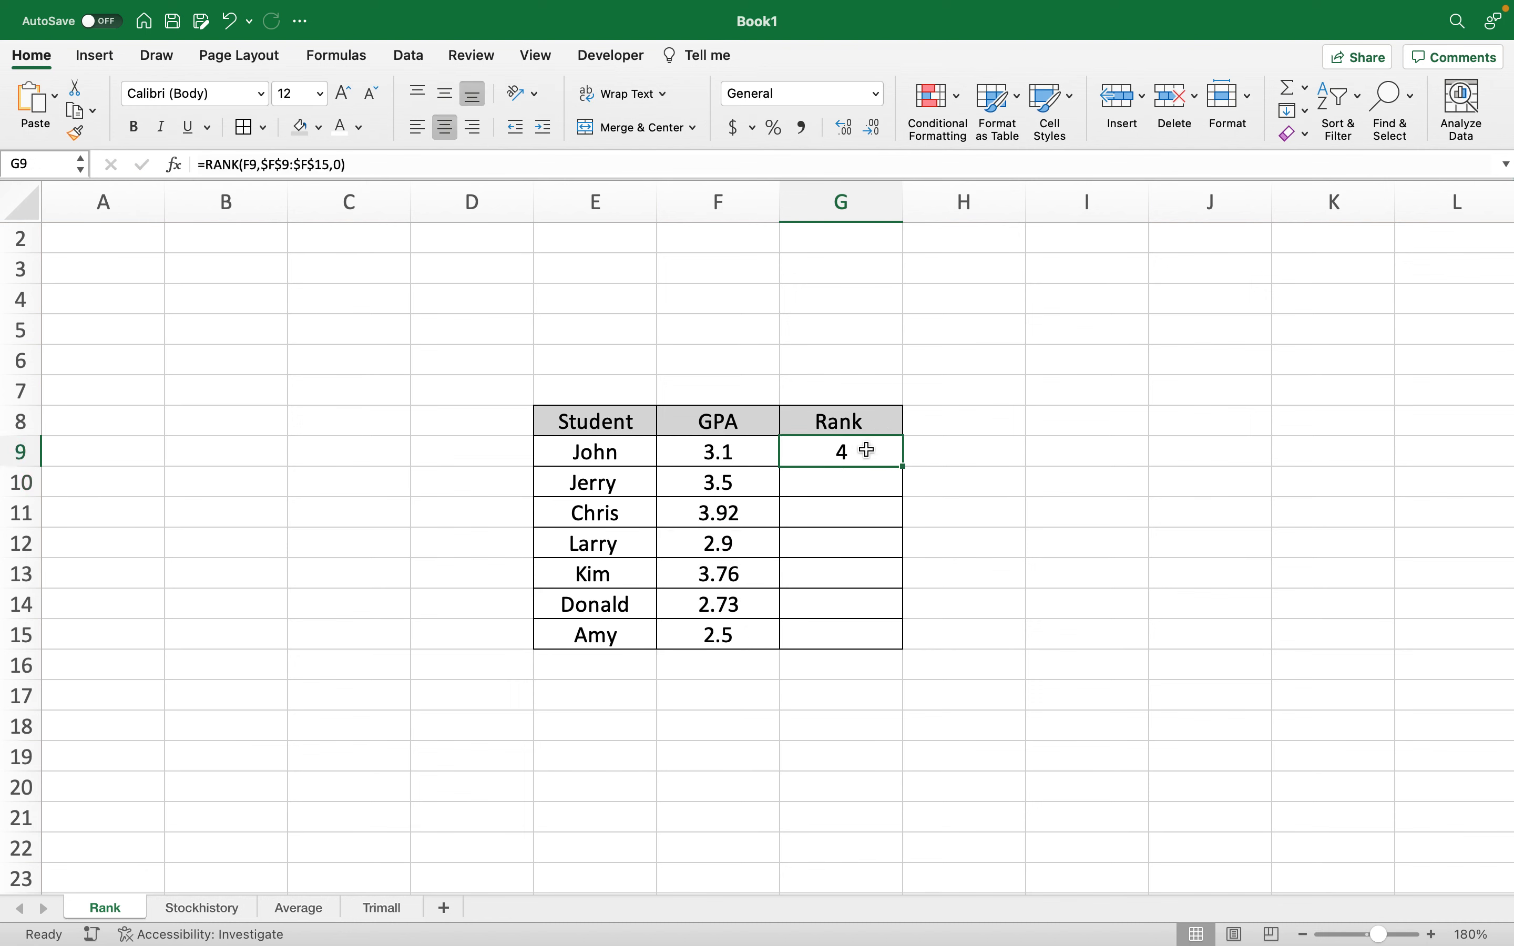
drag(898, 462, 901, 653)
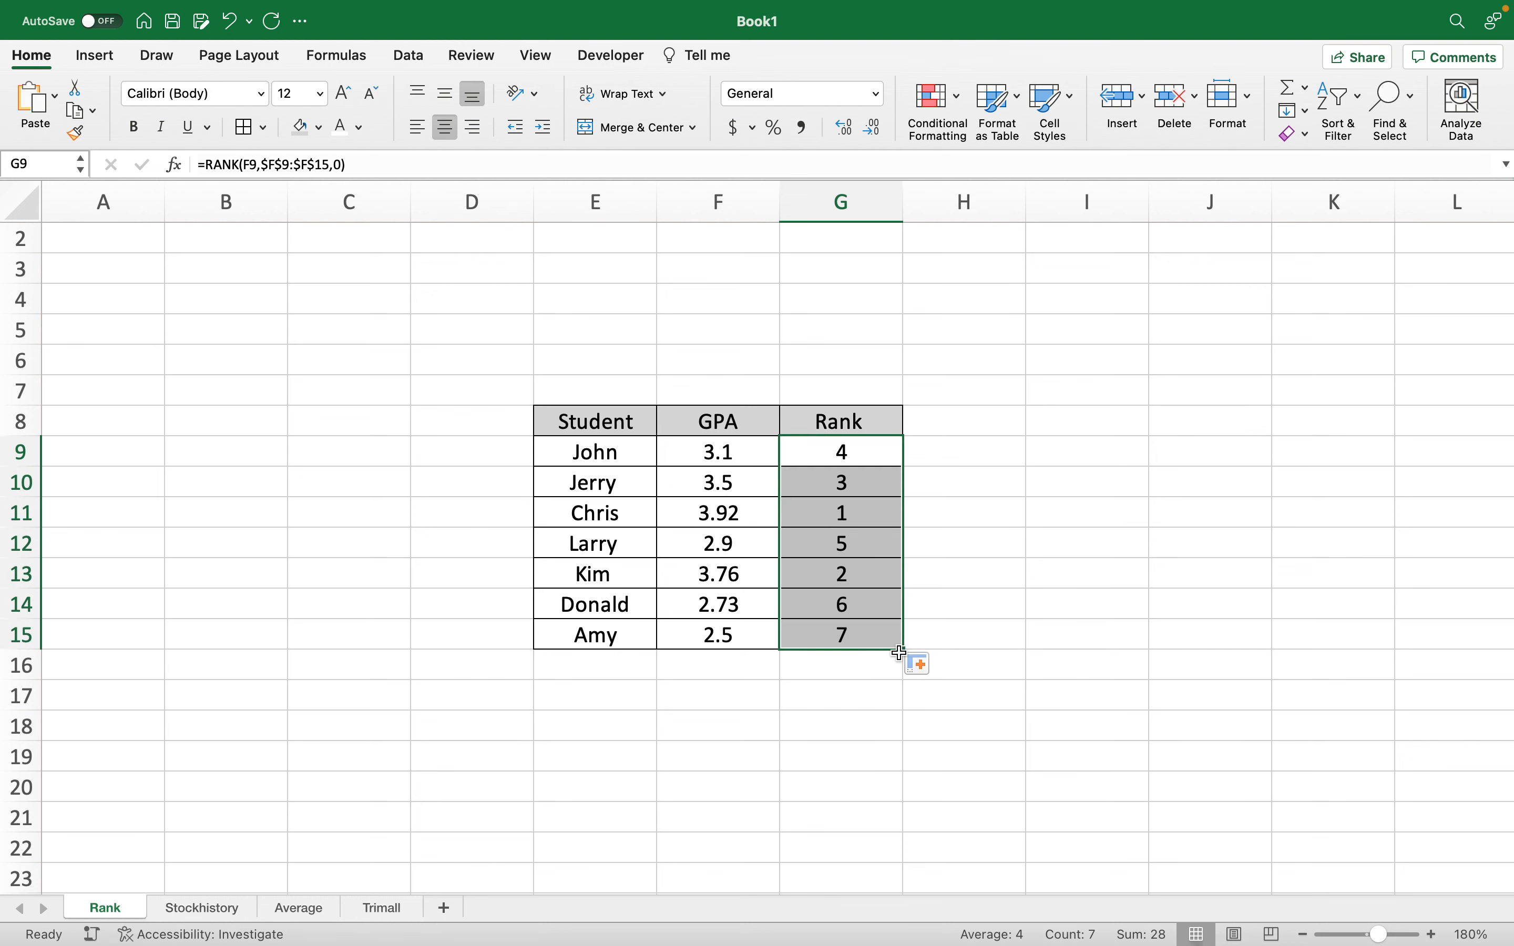
click(738, 453)
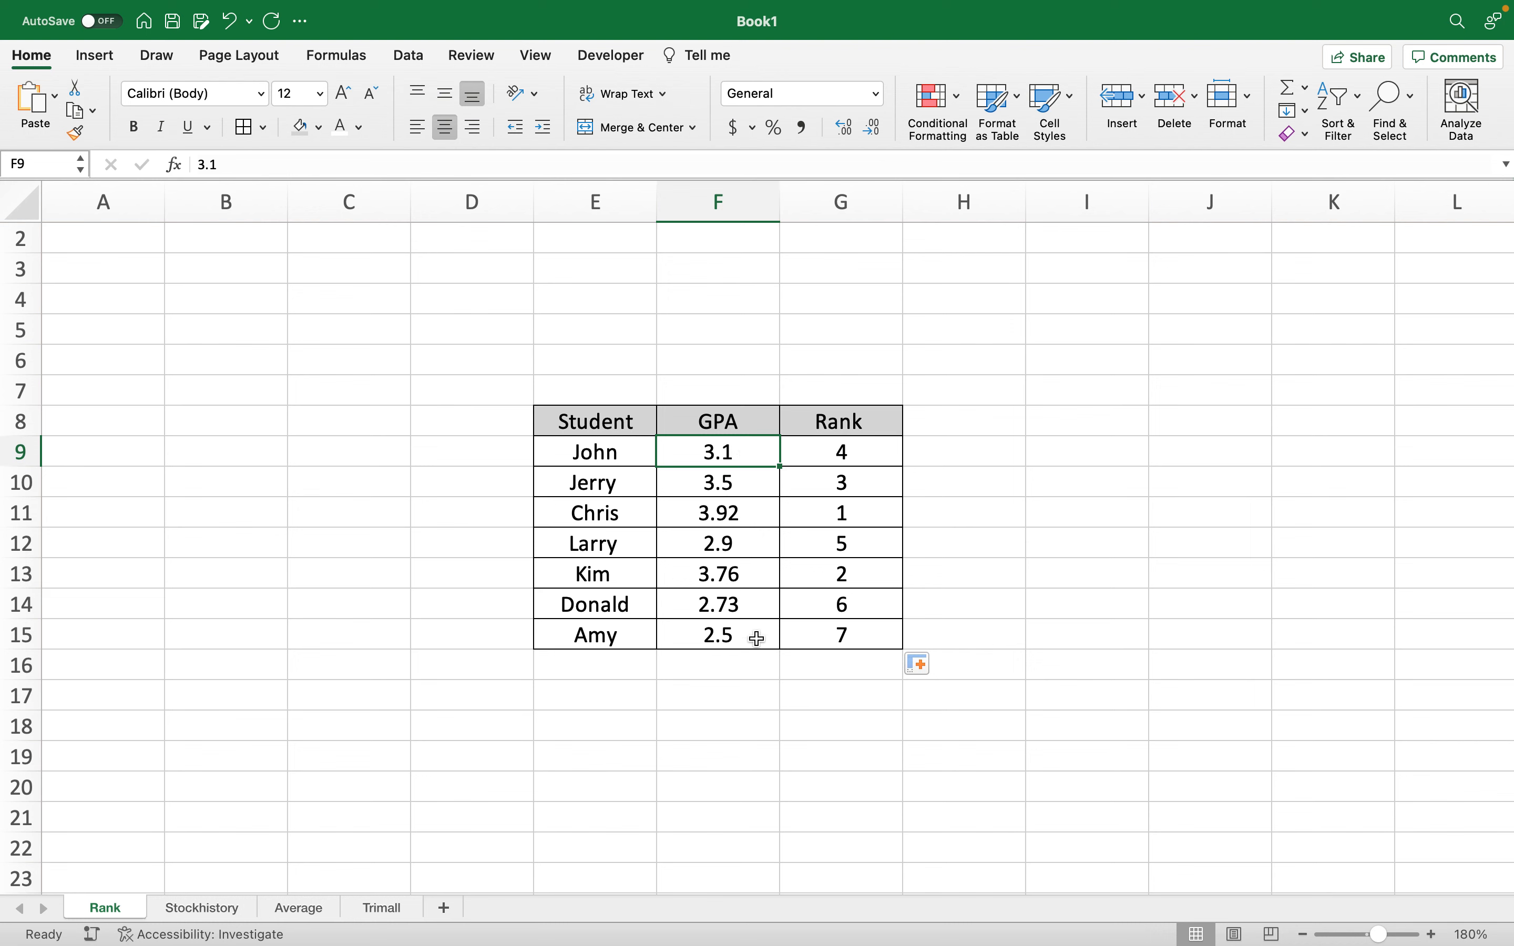
Remove the order argument from G9 so it reads =RANK(F9,$F$9:$F$15), and fill the formula down to G15.
click(844, 450)
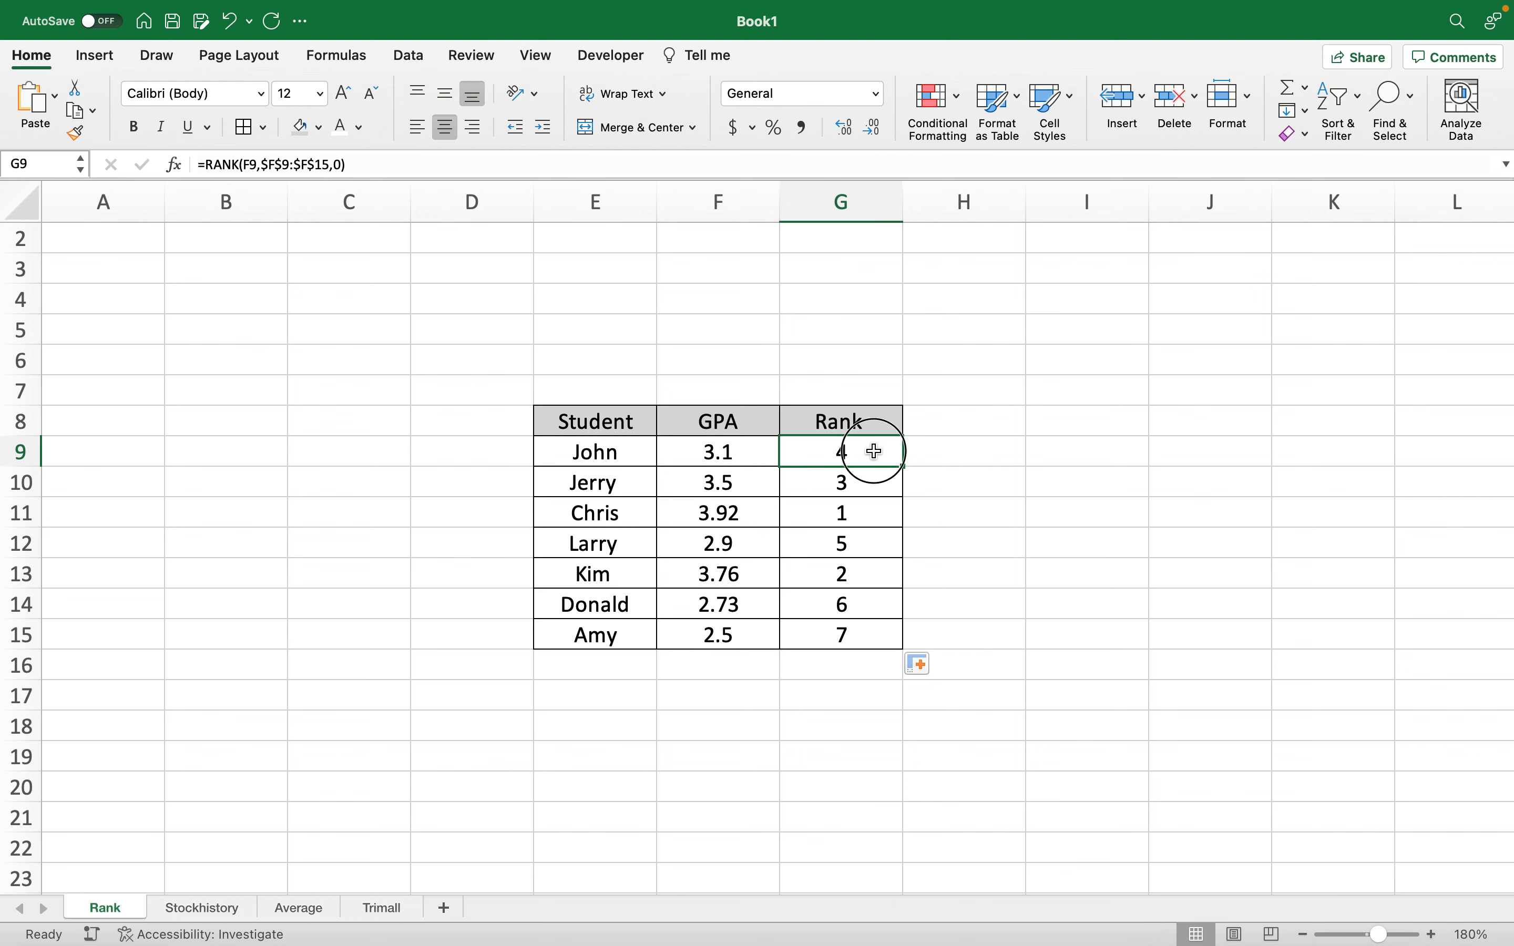
double_click(876, 452)
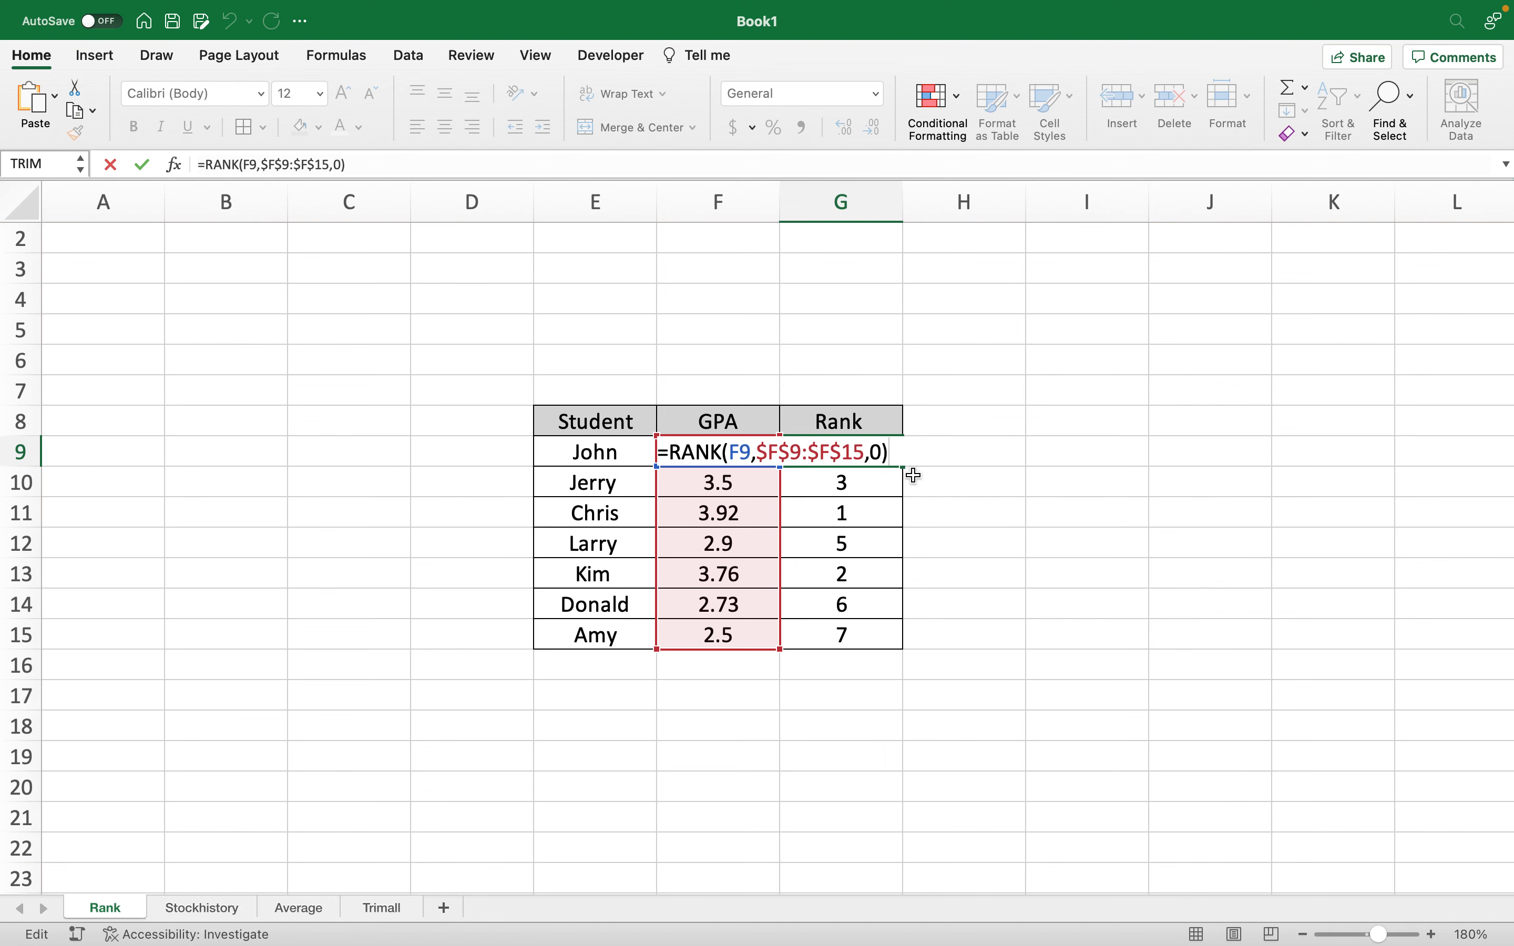
key(Left)
key(BackSpace)
key(BackSpace)
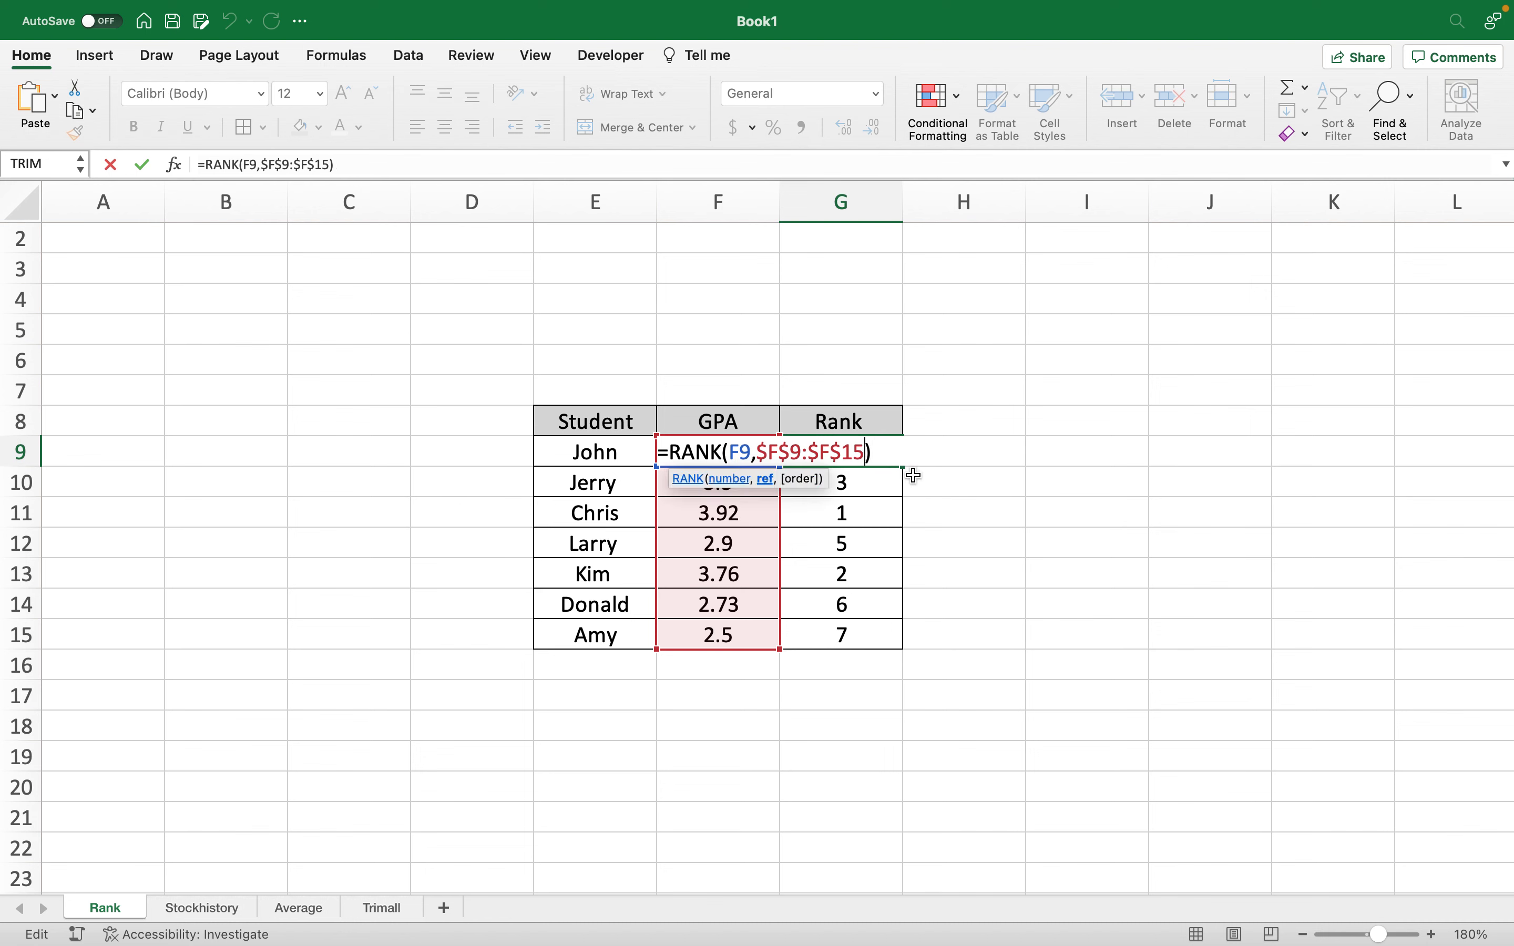
key(Return)
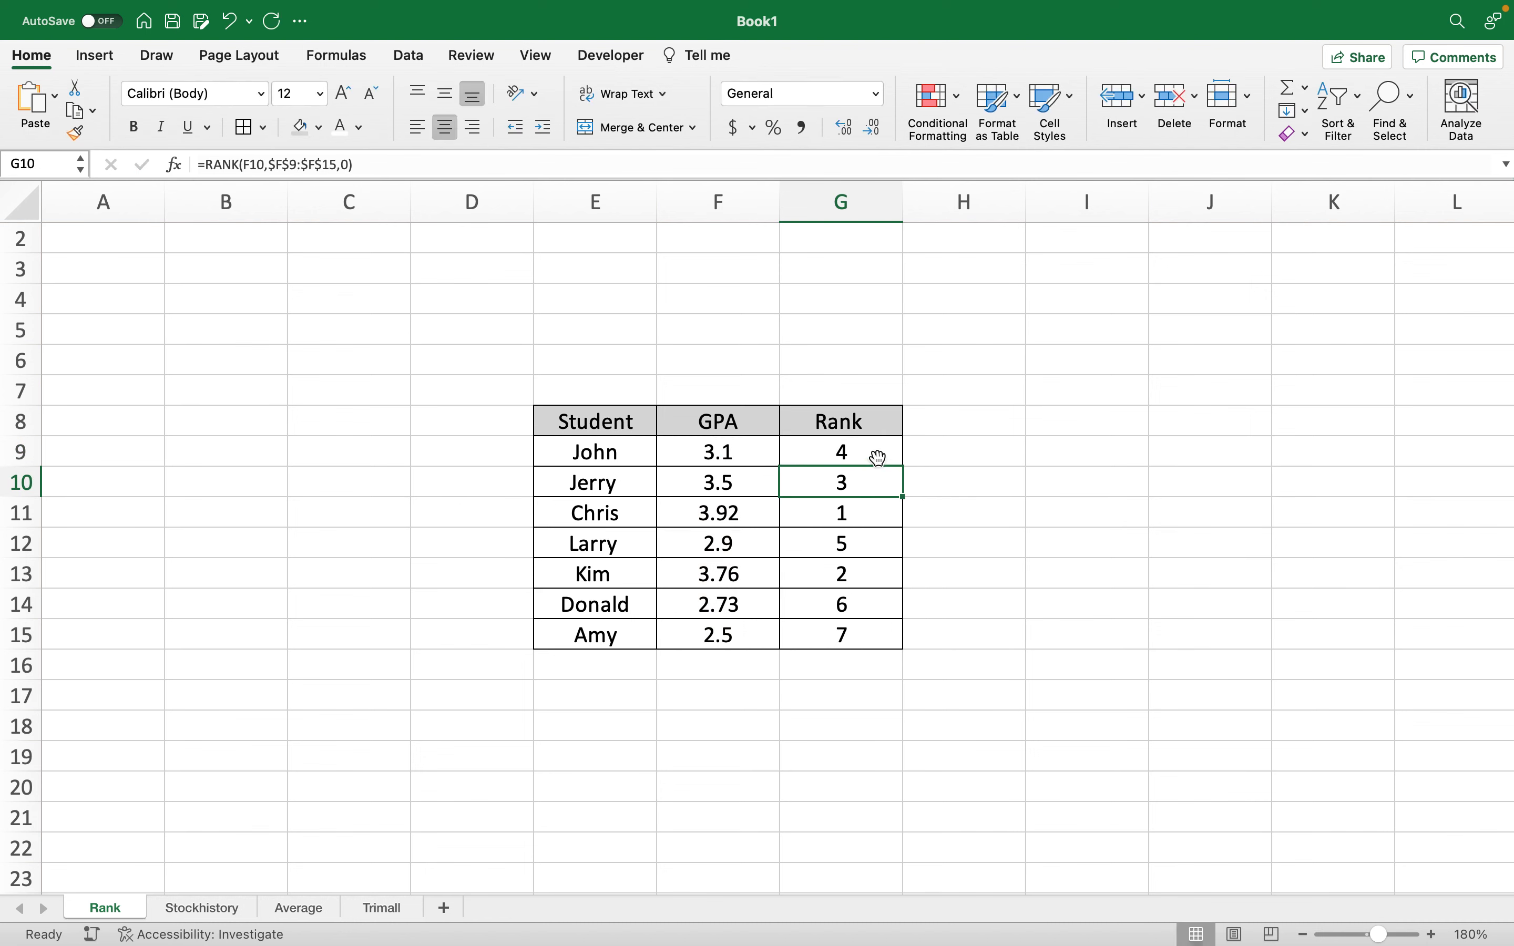
click(873, 453)
drag(905, 466, 902, 638)
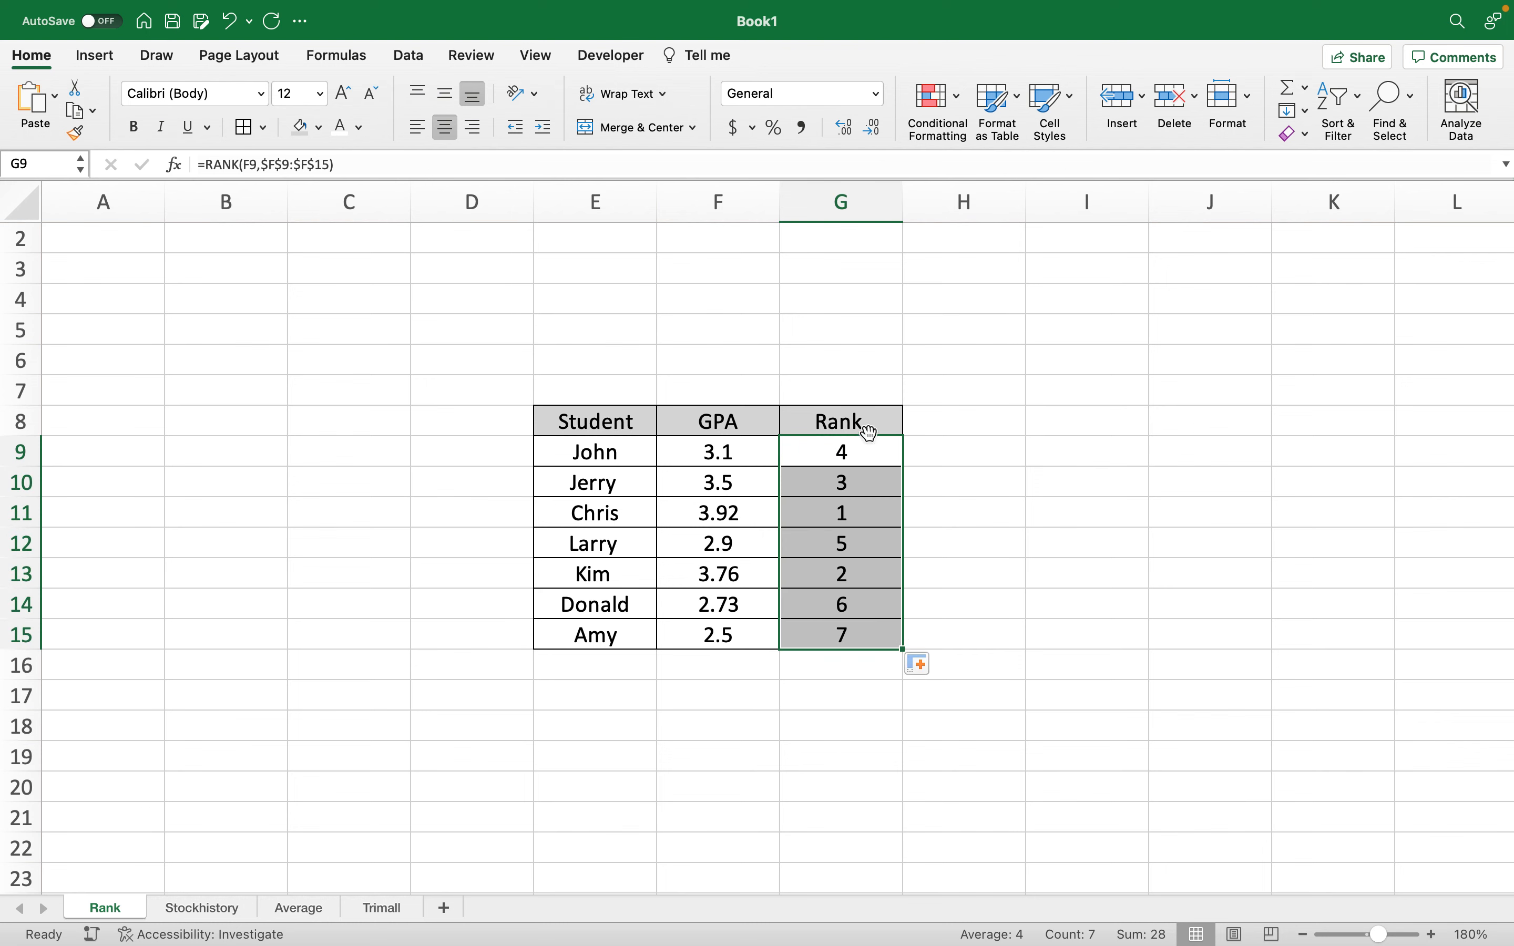
Add the ascending order argument 1 to G9 as =RANK(F9,$F$9:$F$15,1), and fill the formula down to G15.
click(873, 451)
double_click(879, 453)
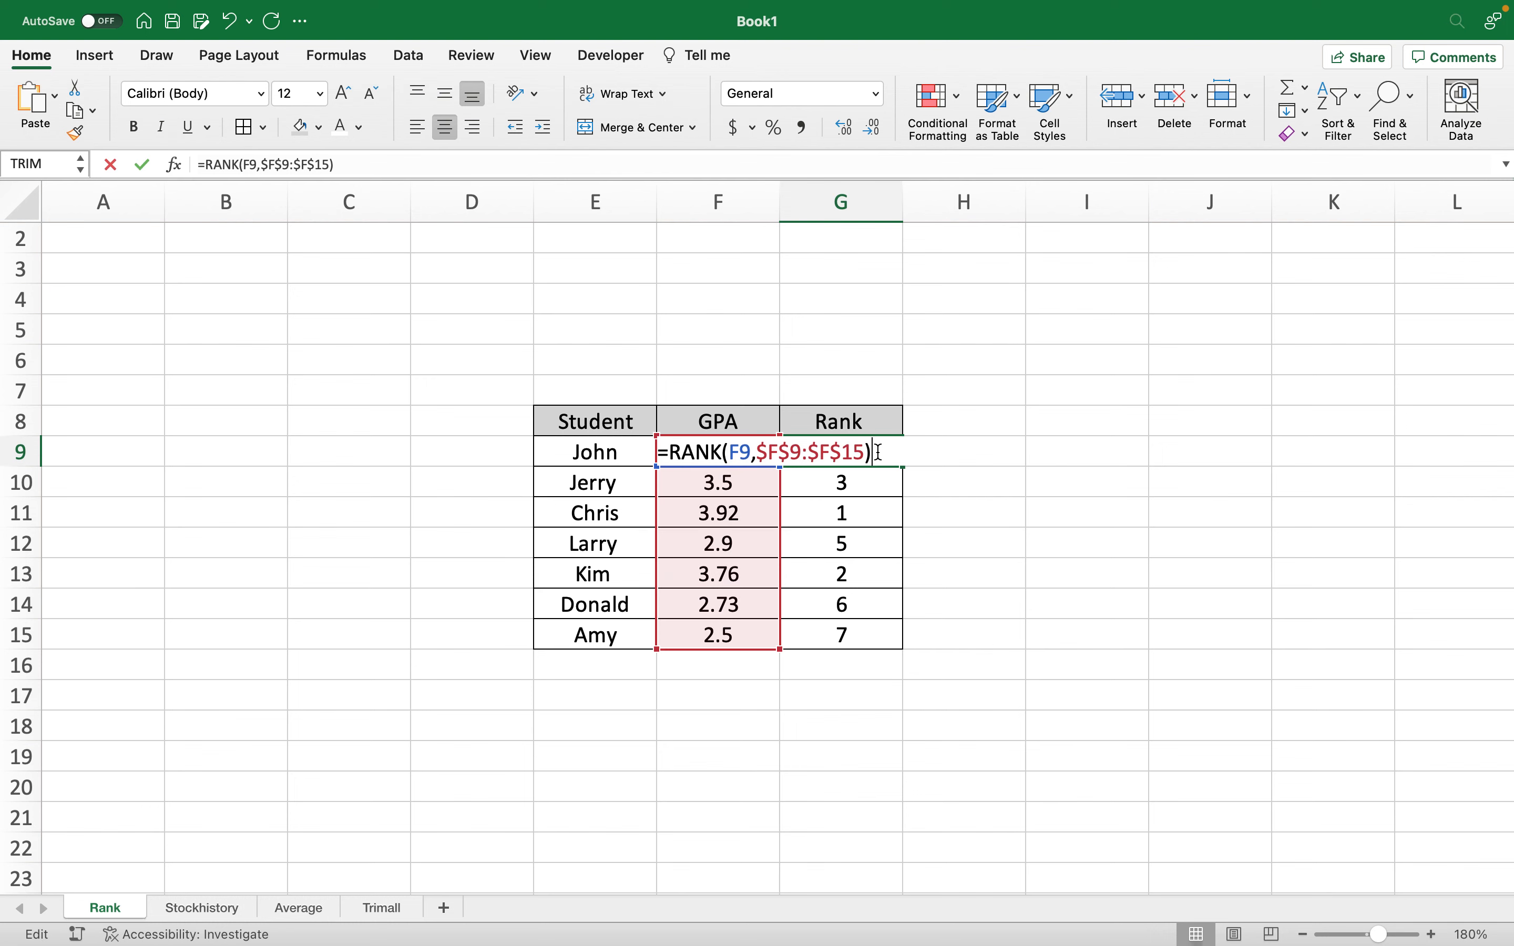
click(866, 452)
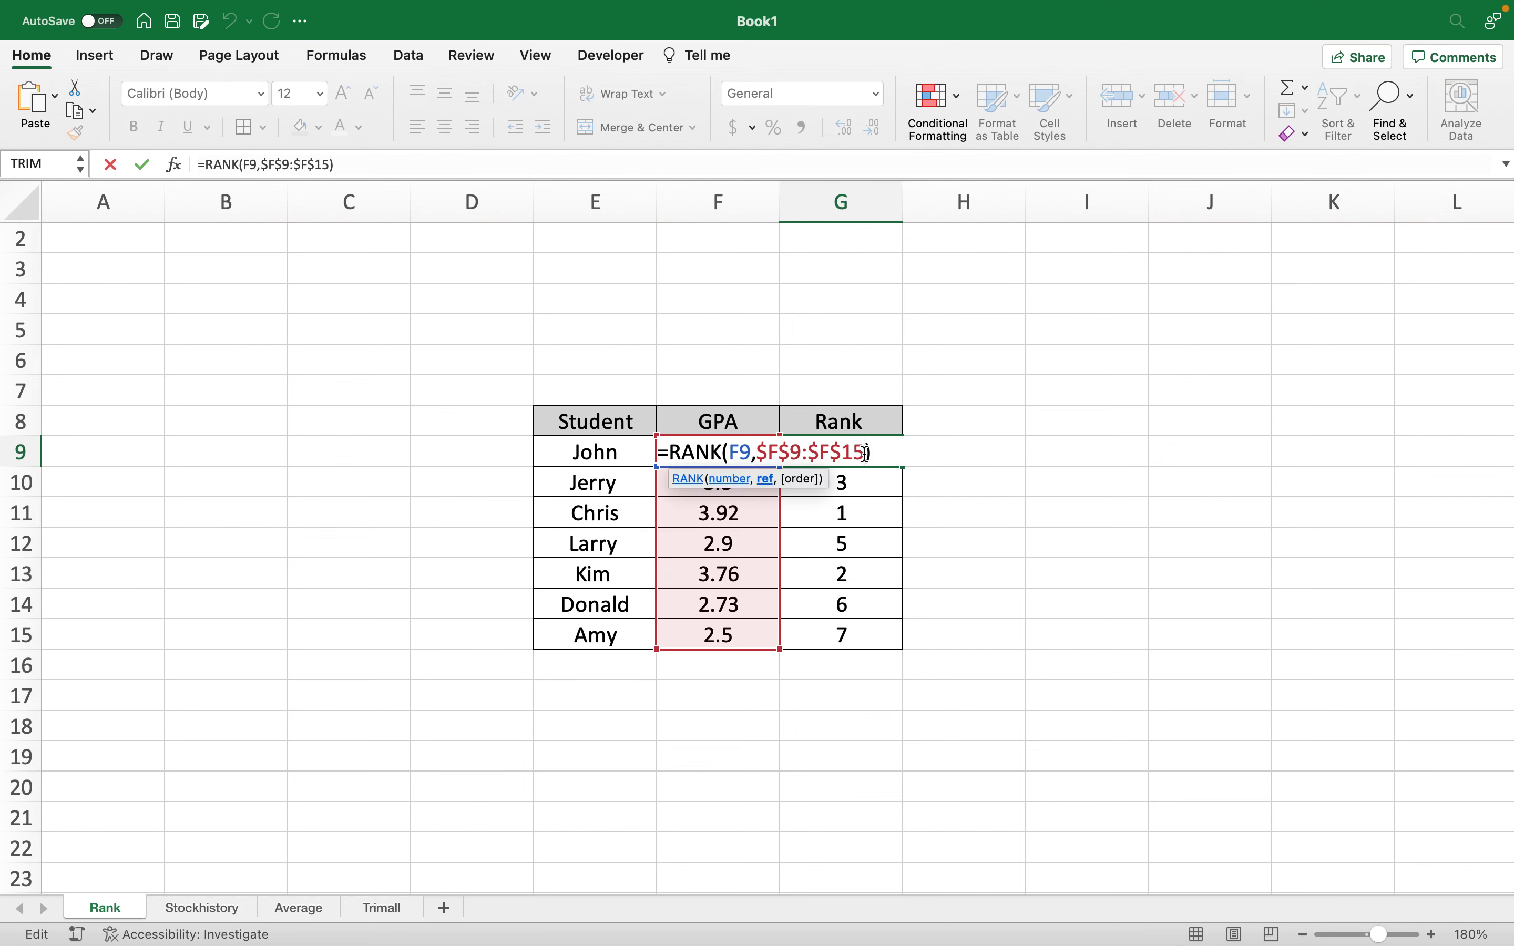
text(,)
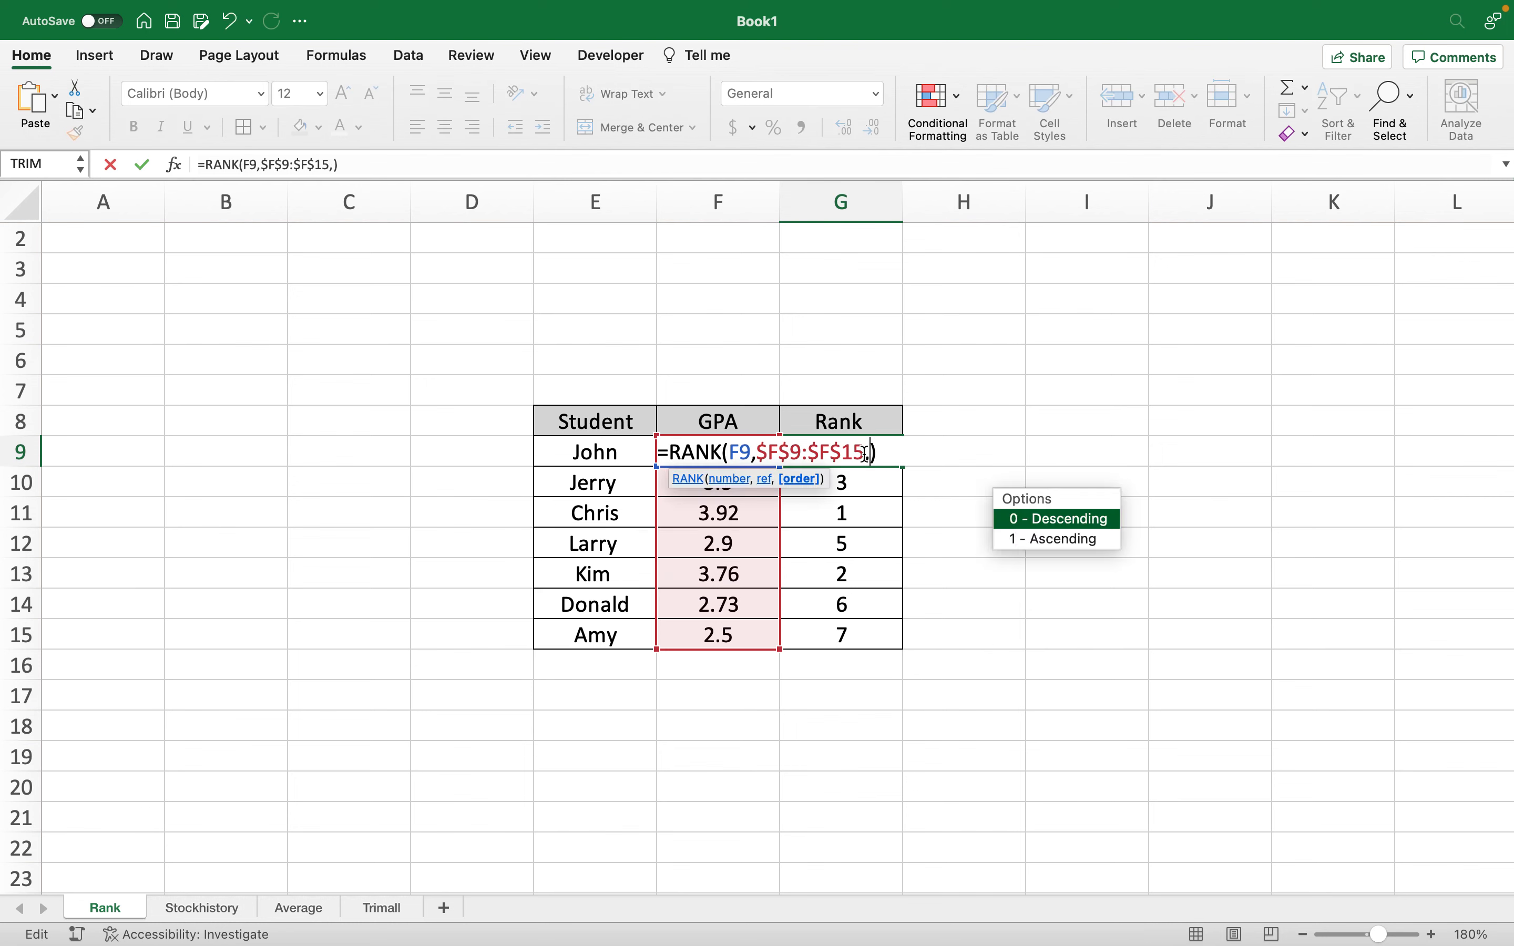
text(1)
click(891, 452)
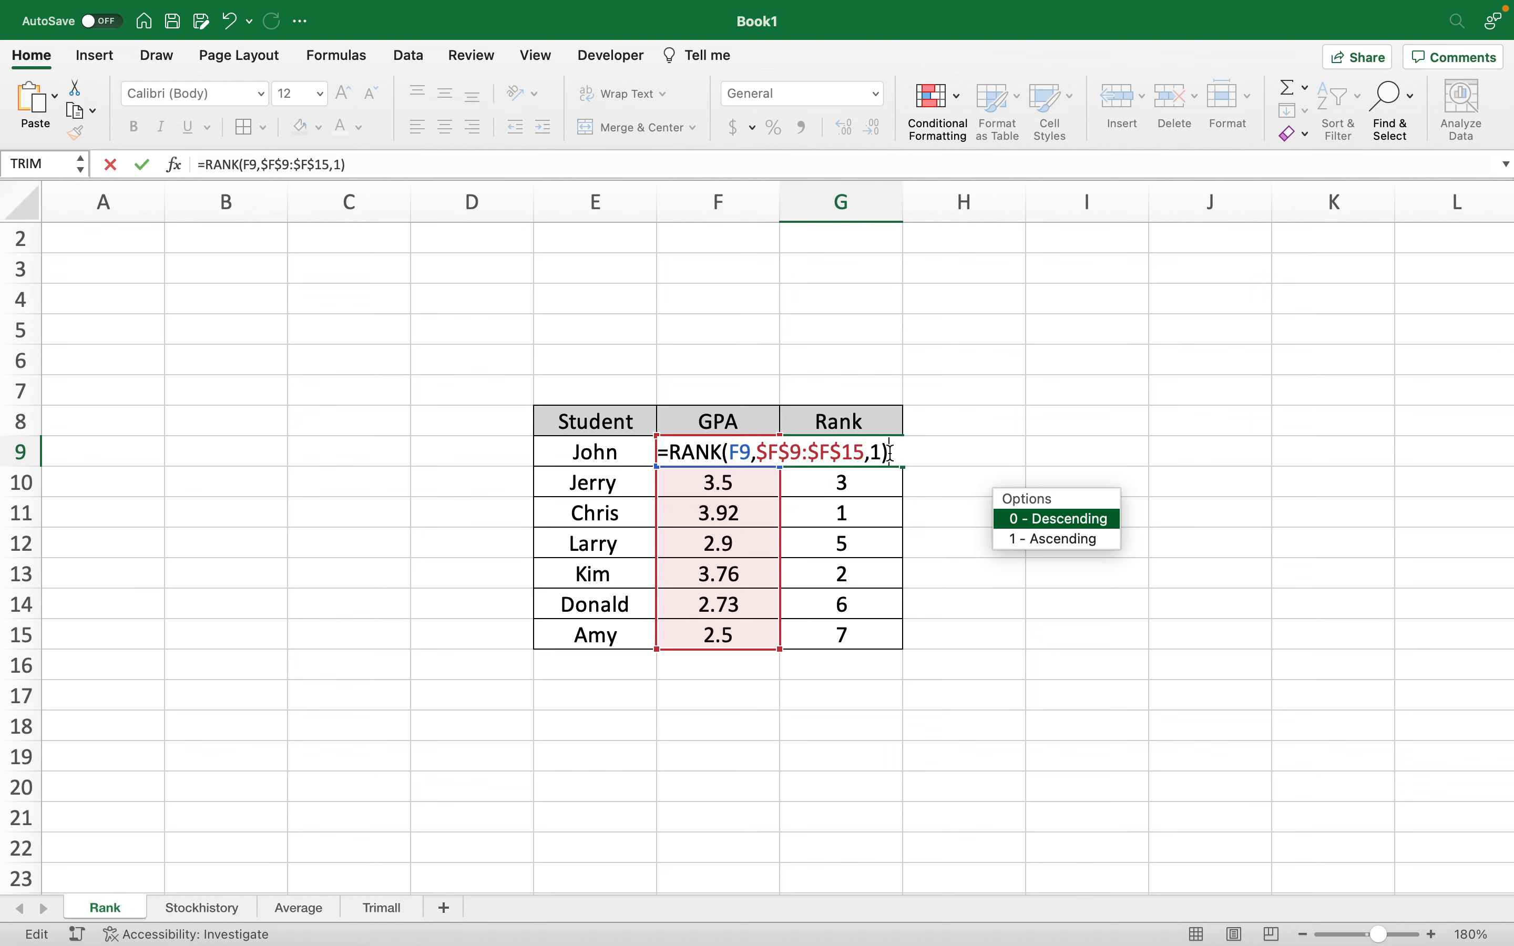
key(Return)
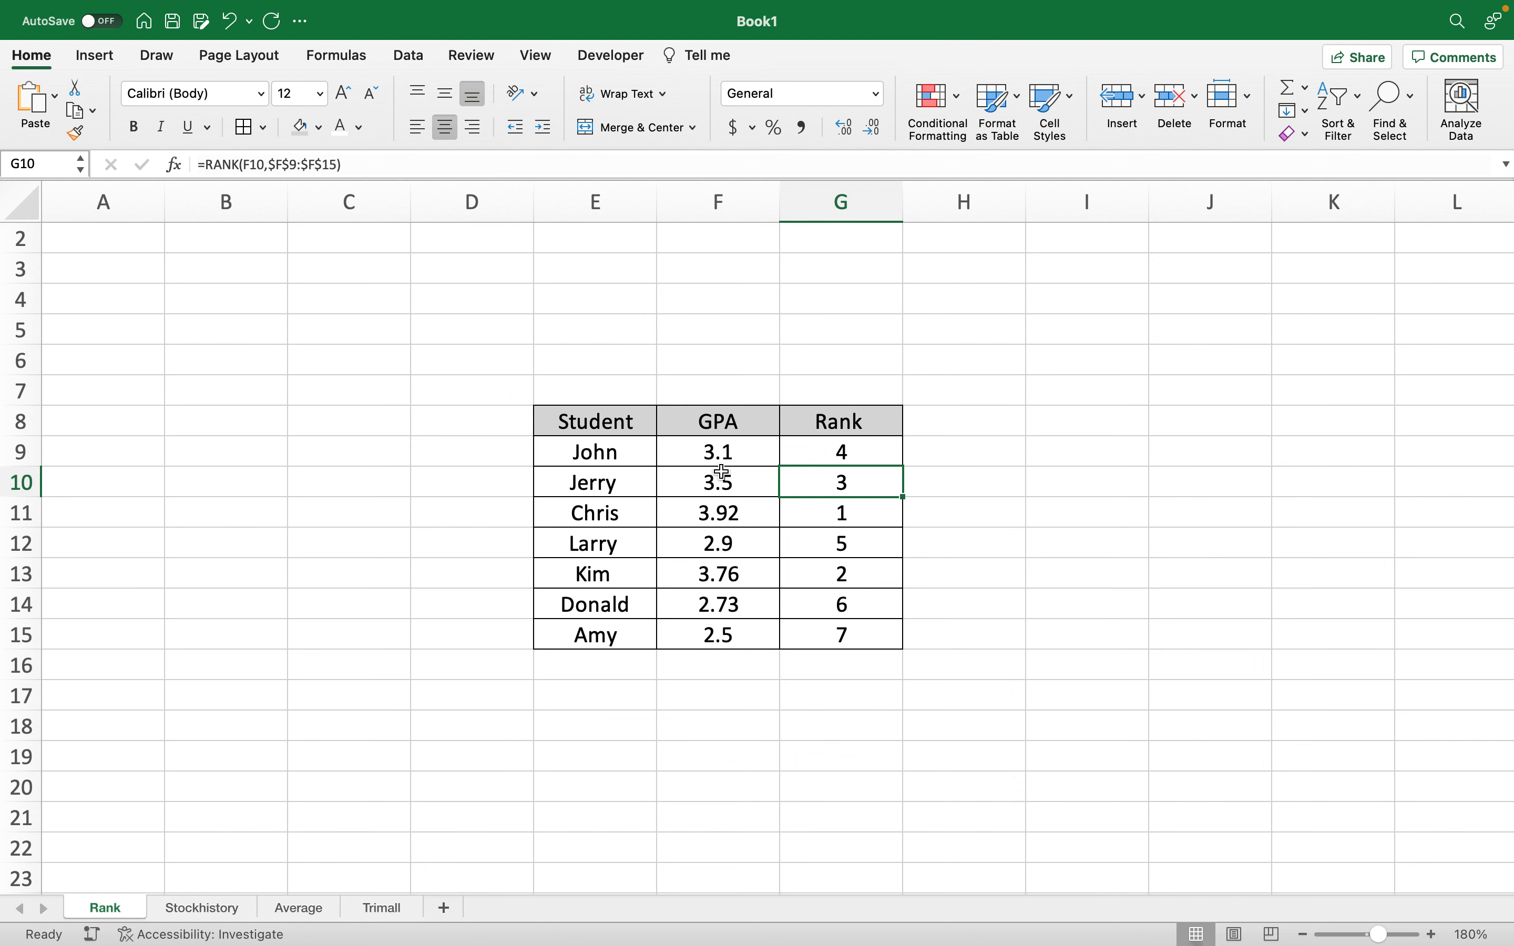
click(857, 459)
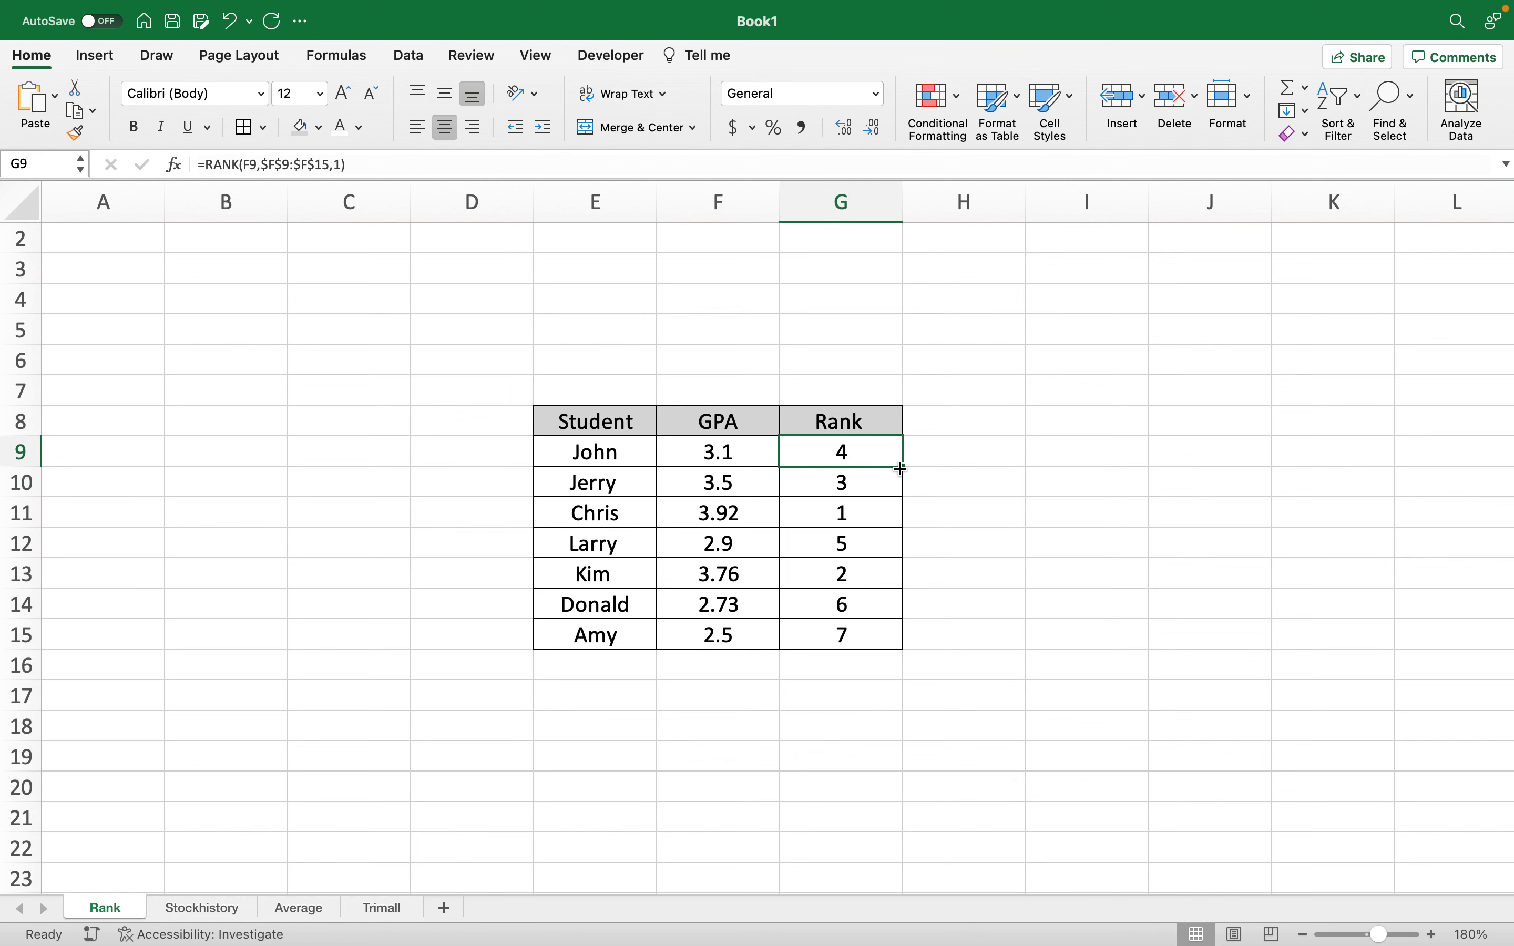
drag(903, 467, 900, 641)
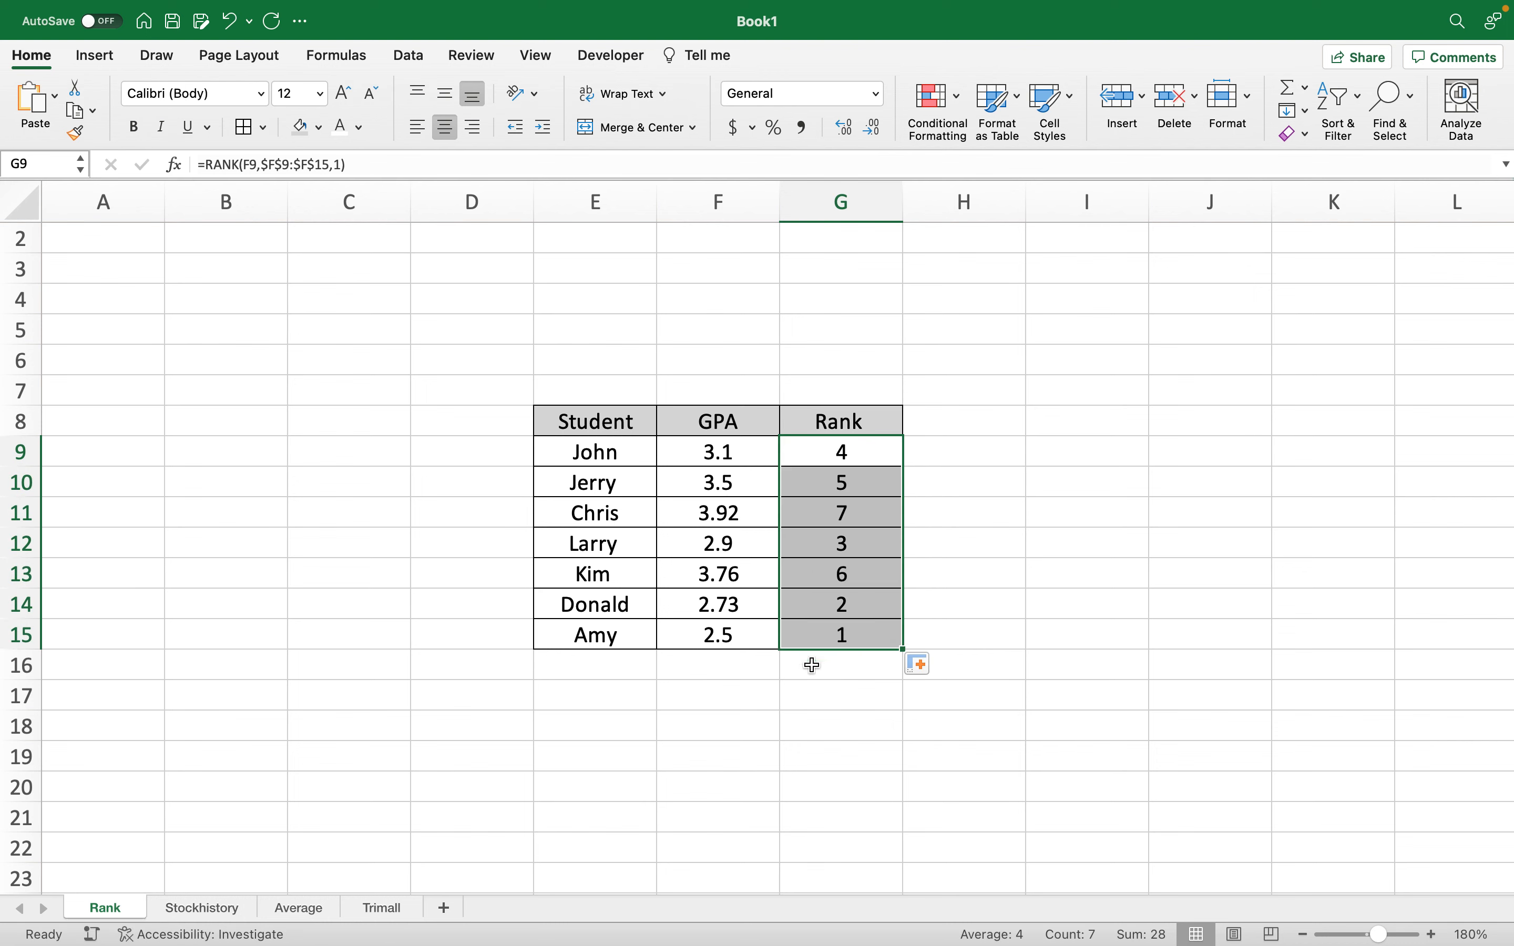
click(813, 634)
click(743, 639)
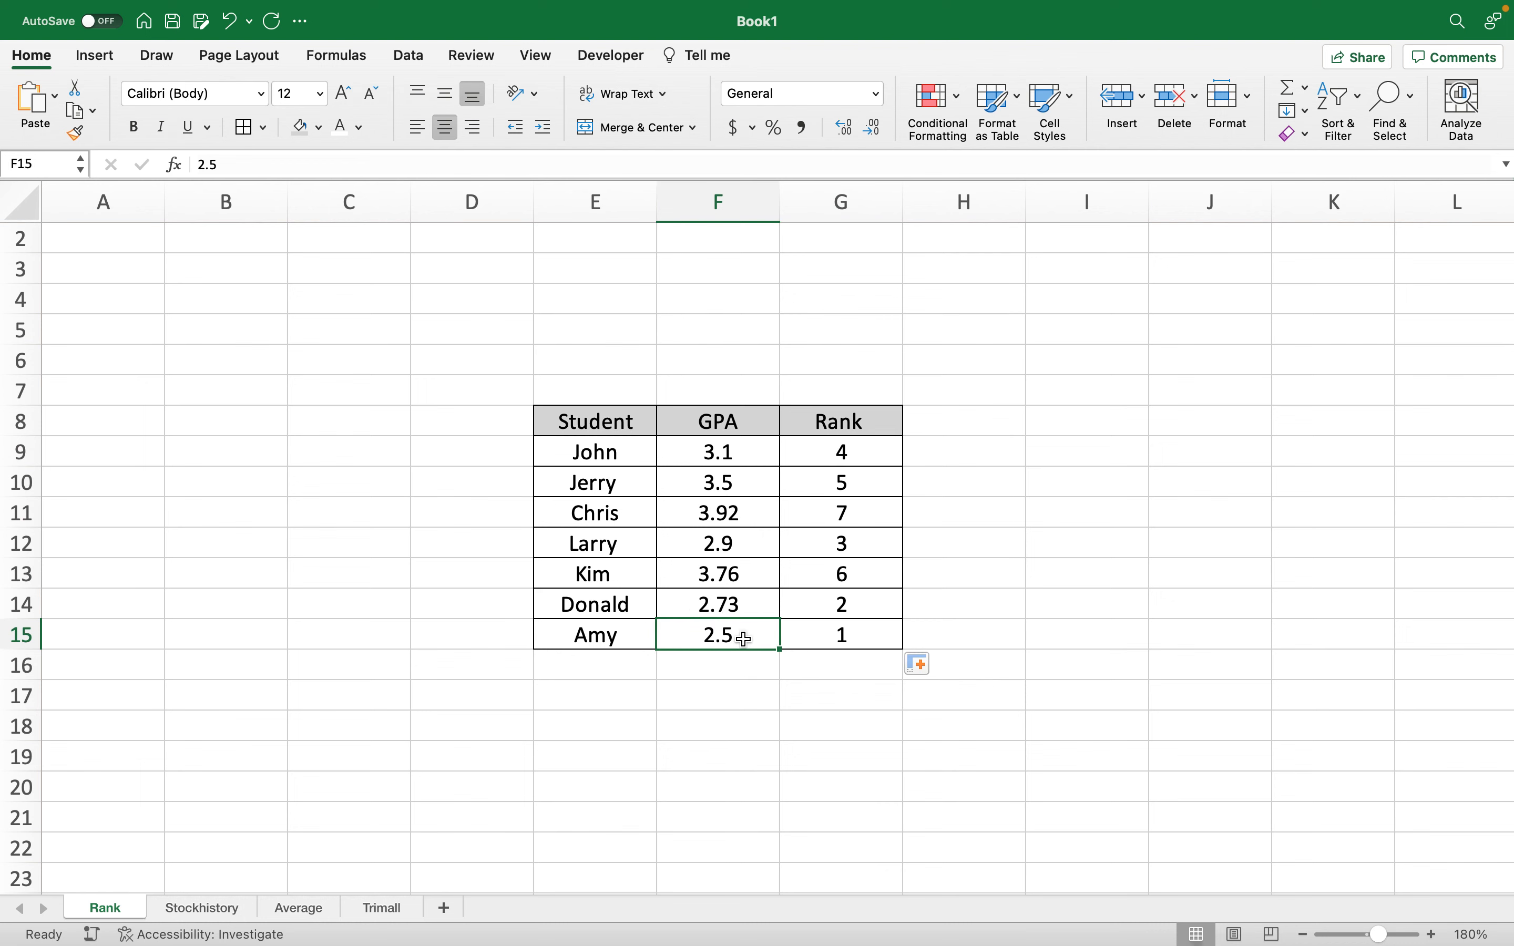
click(738, 608)
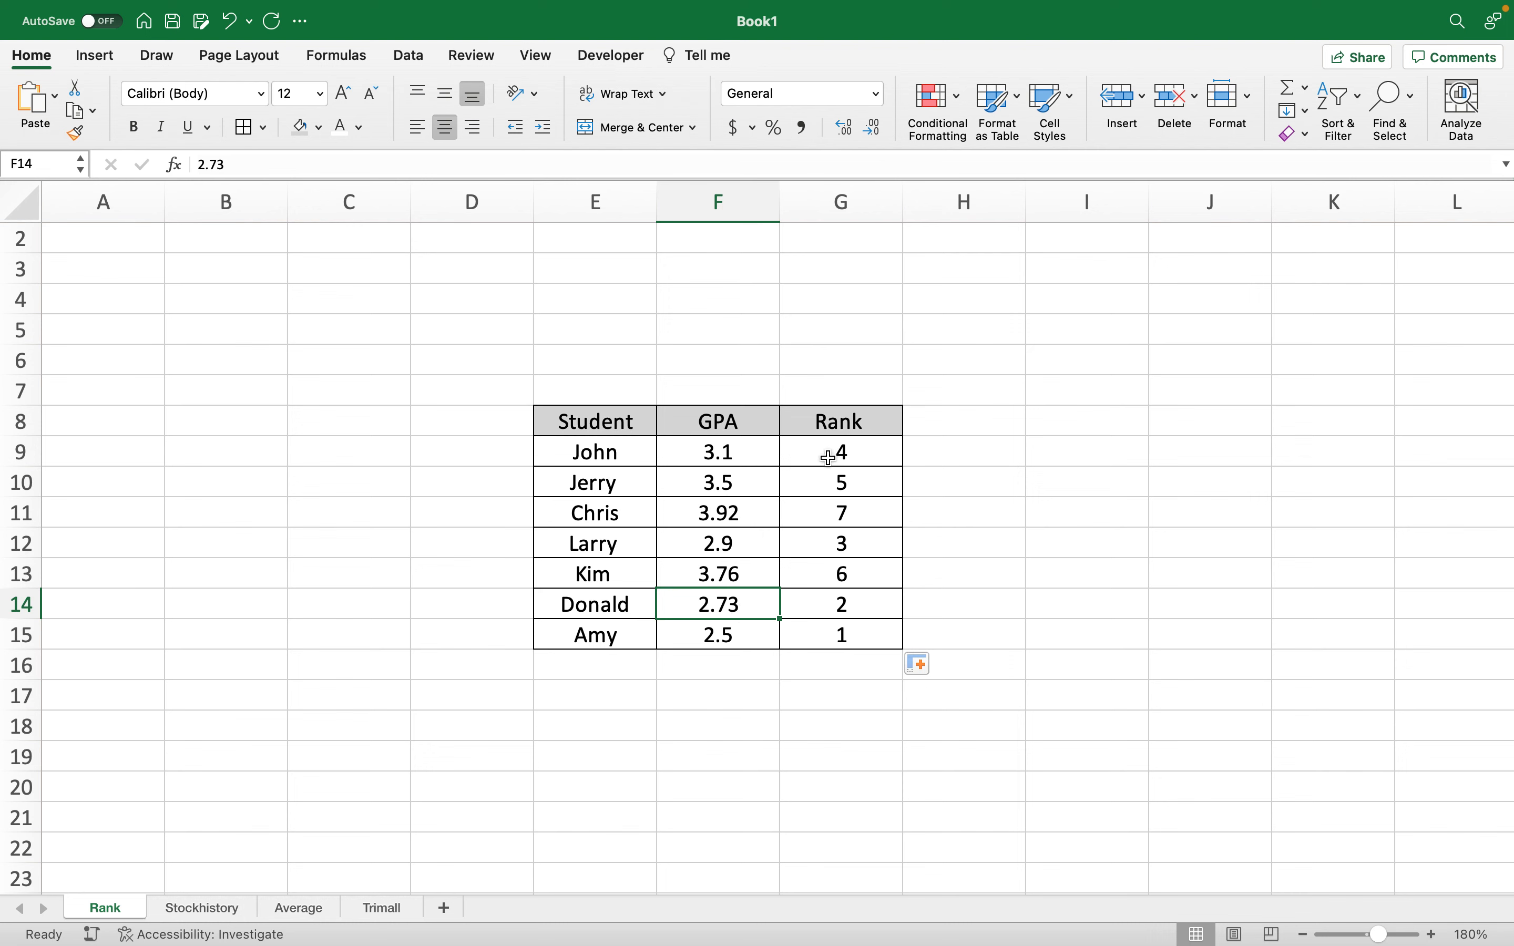
Apply the green-white-red color scale to the ranks in G9:G15.
drag(842, 451, 858, 633)
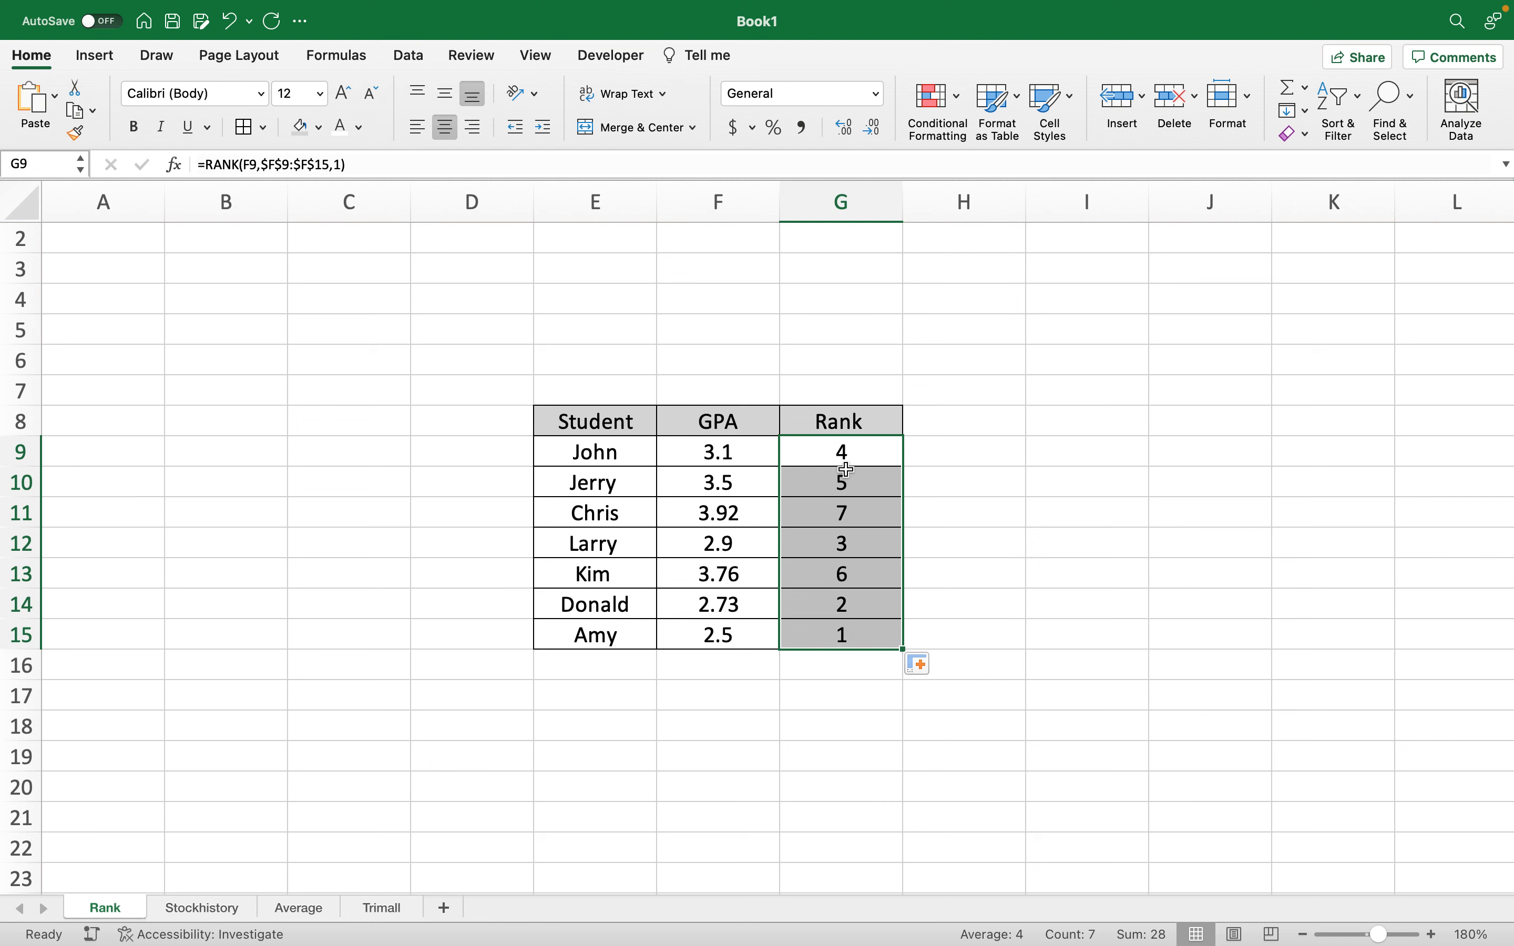
click(955, 106)
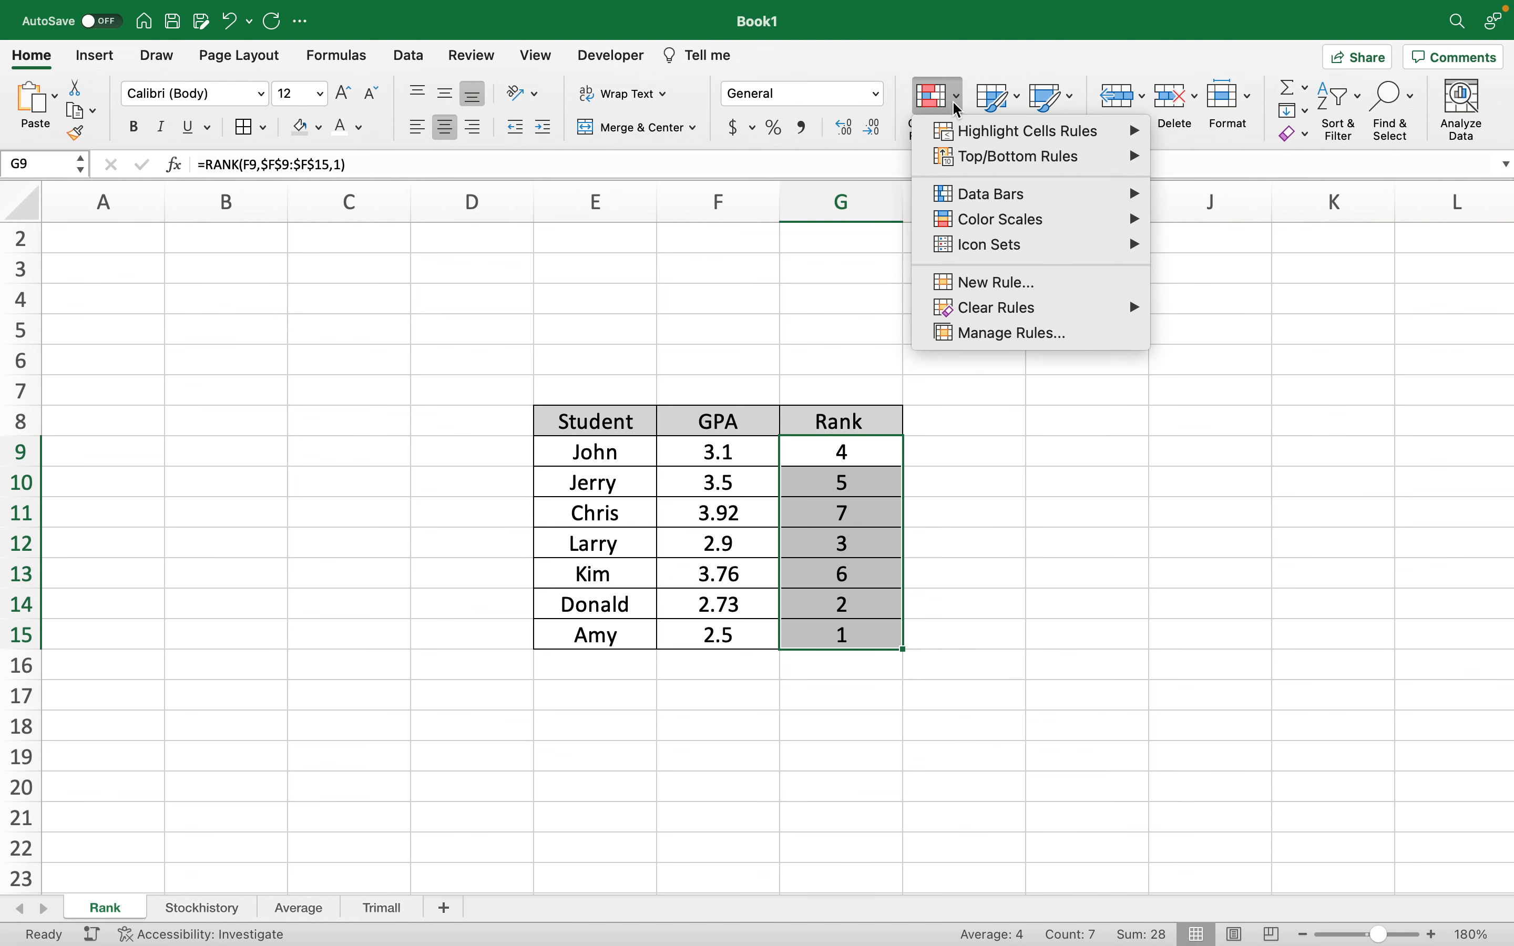
mouse_move(984, 225)
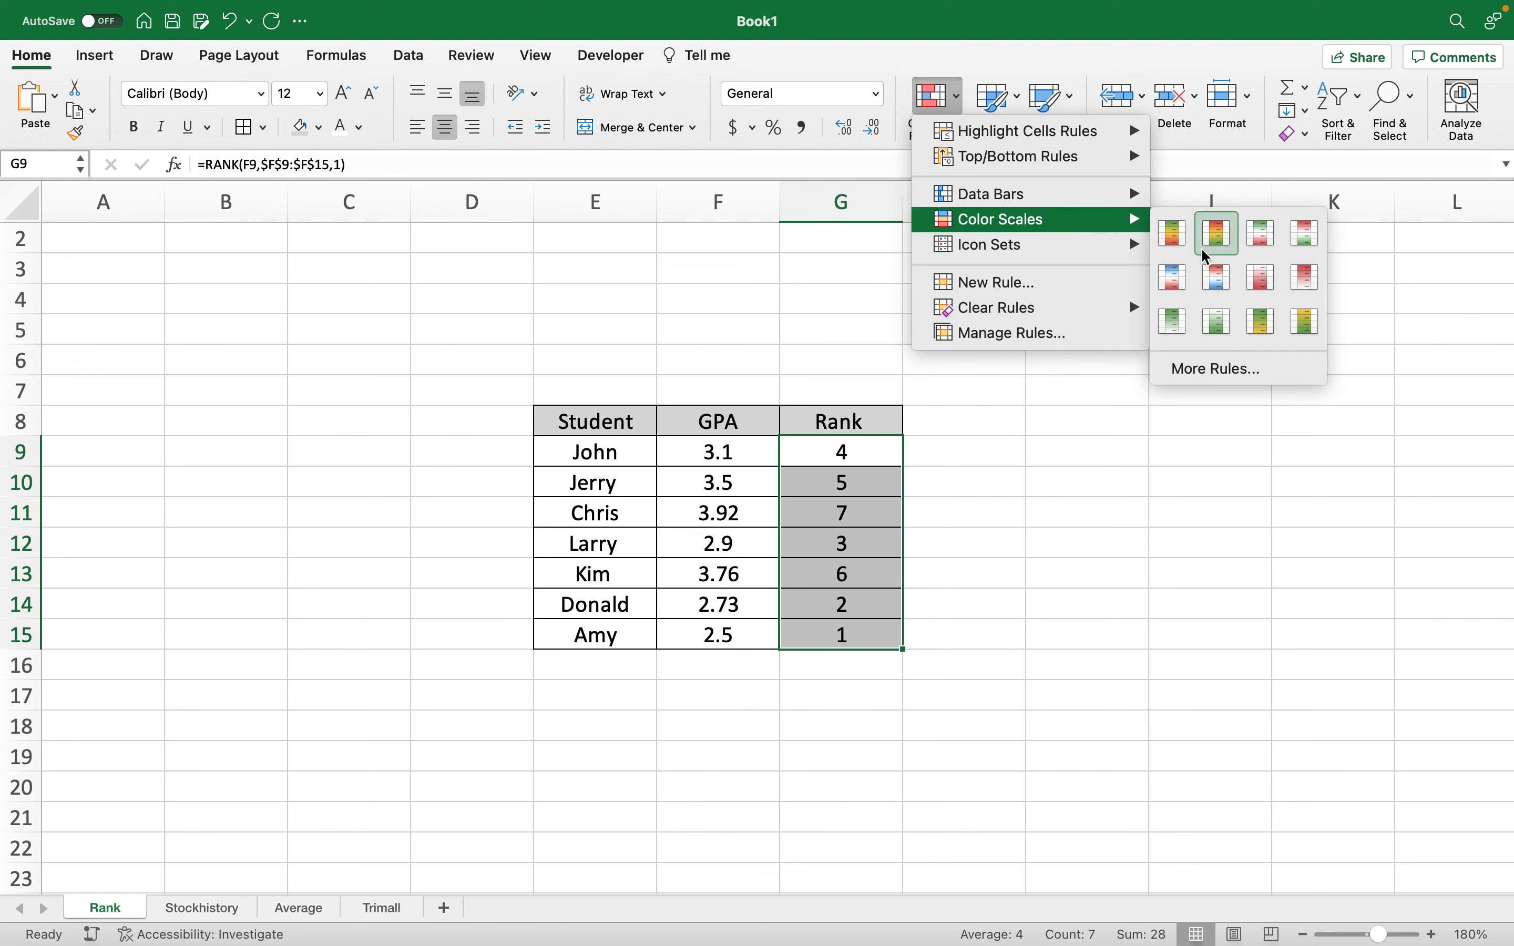
click(1262, 244)
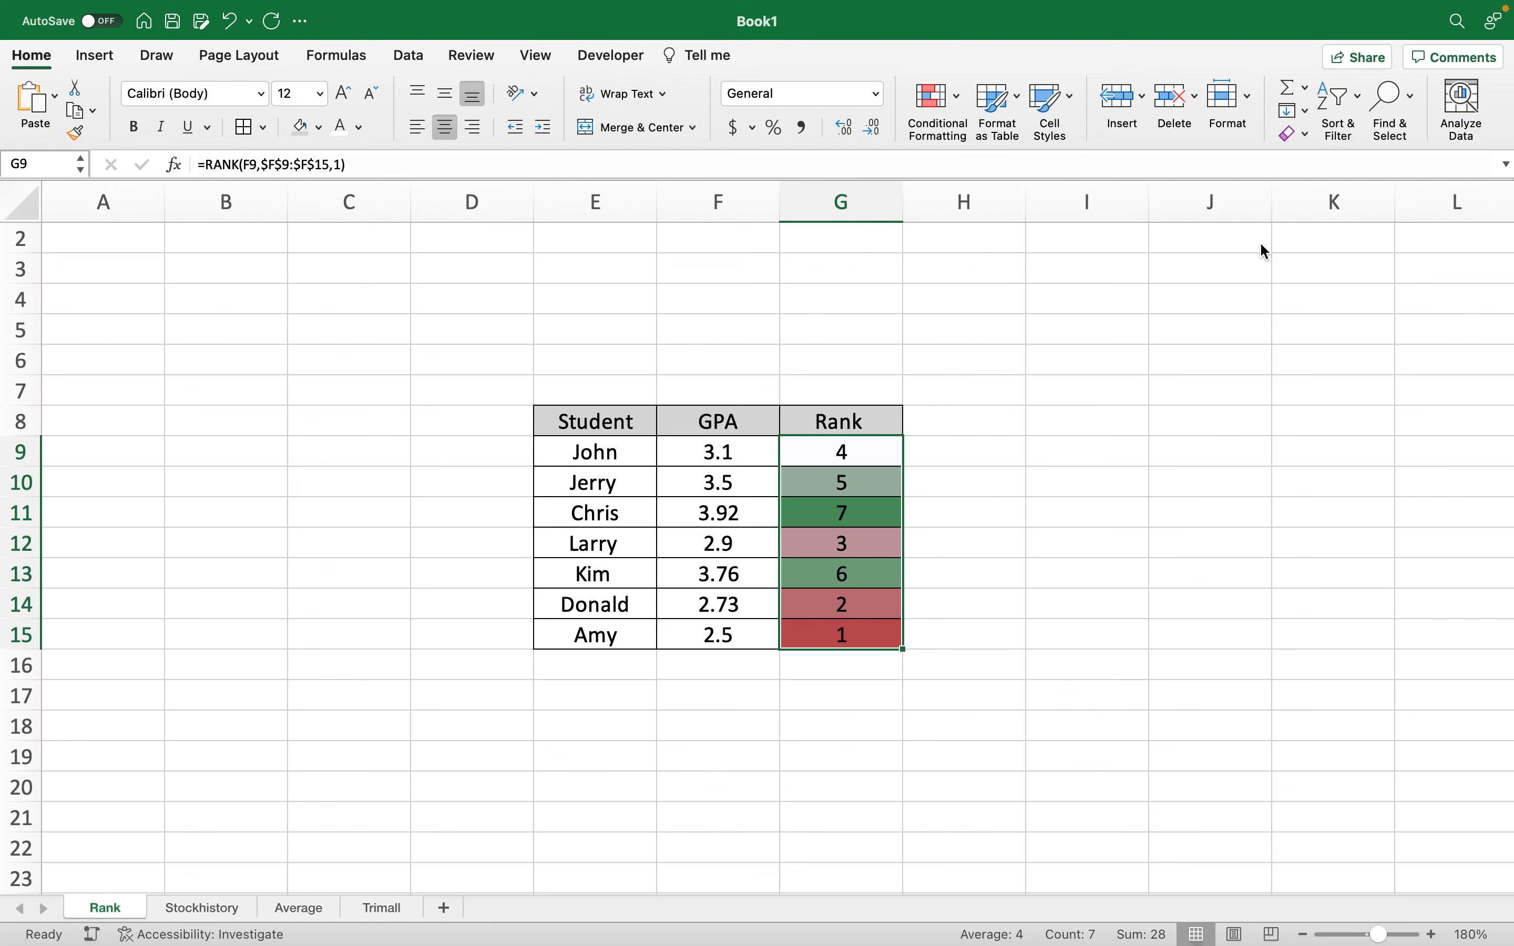
click(876, 571)
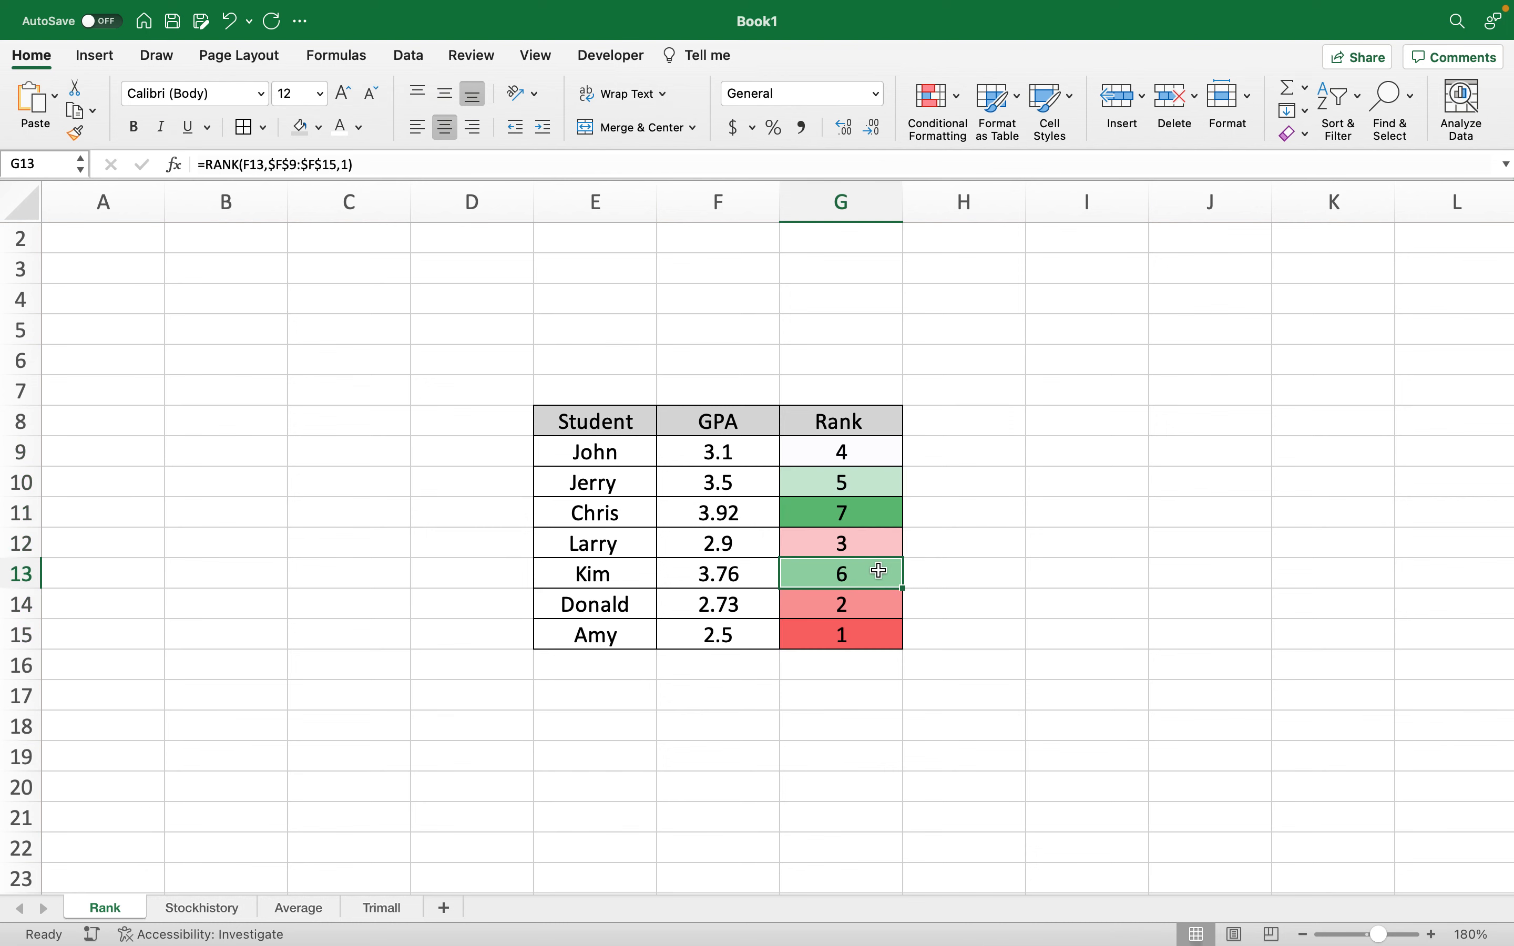
click(805, 605)
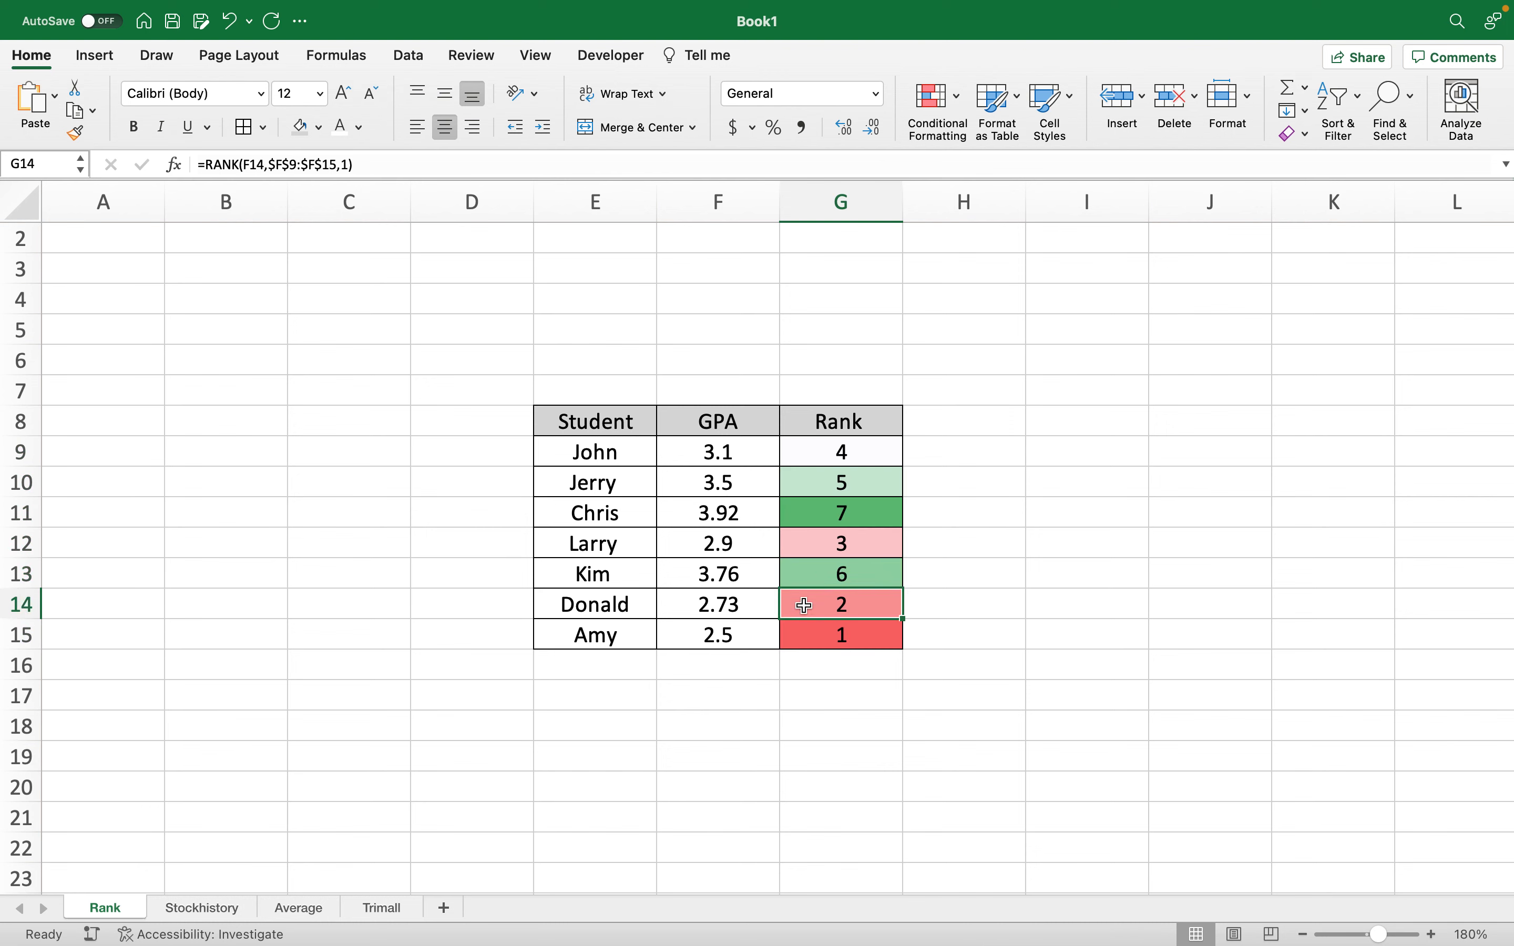
drag(825, 604, 804, 635)
drag(717, 610, 719, 635)
drag(804, 610, 817, 632)
click(856, 512)
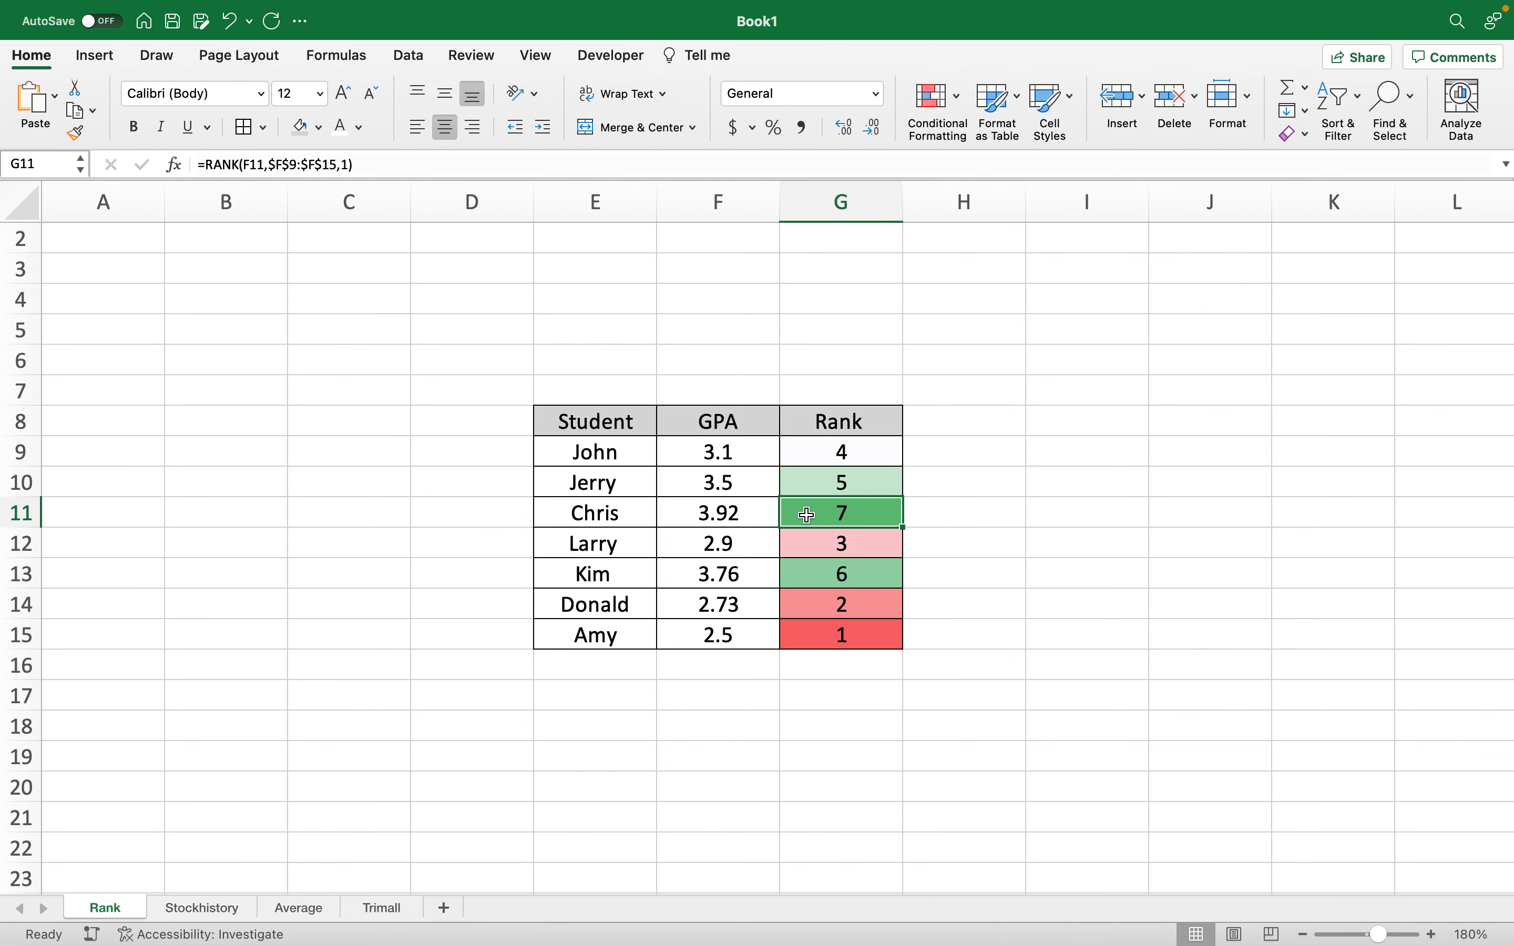
Remove the ascending order argument from G9 so it reads =RANK(F9,$F$9:$F$15), and fill it down through G15 again.
double_click(873, 452)
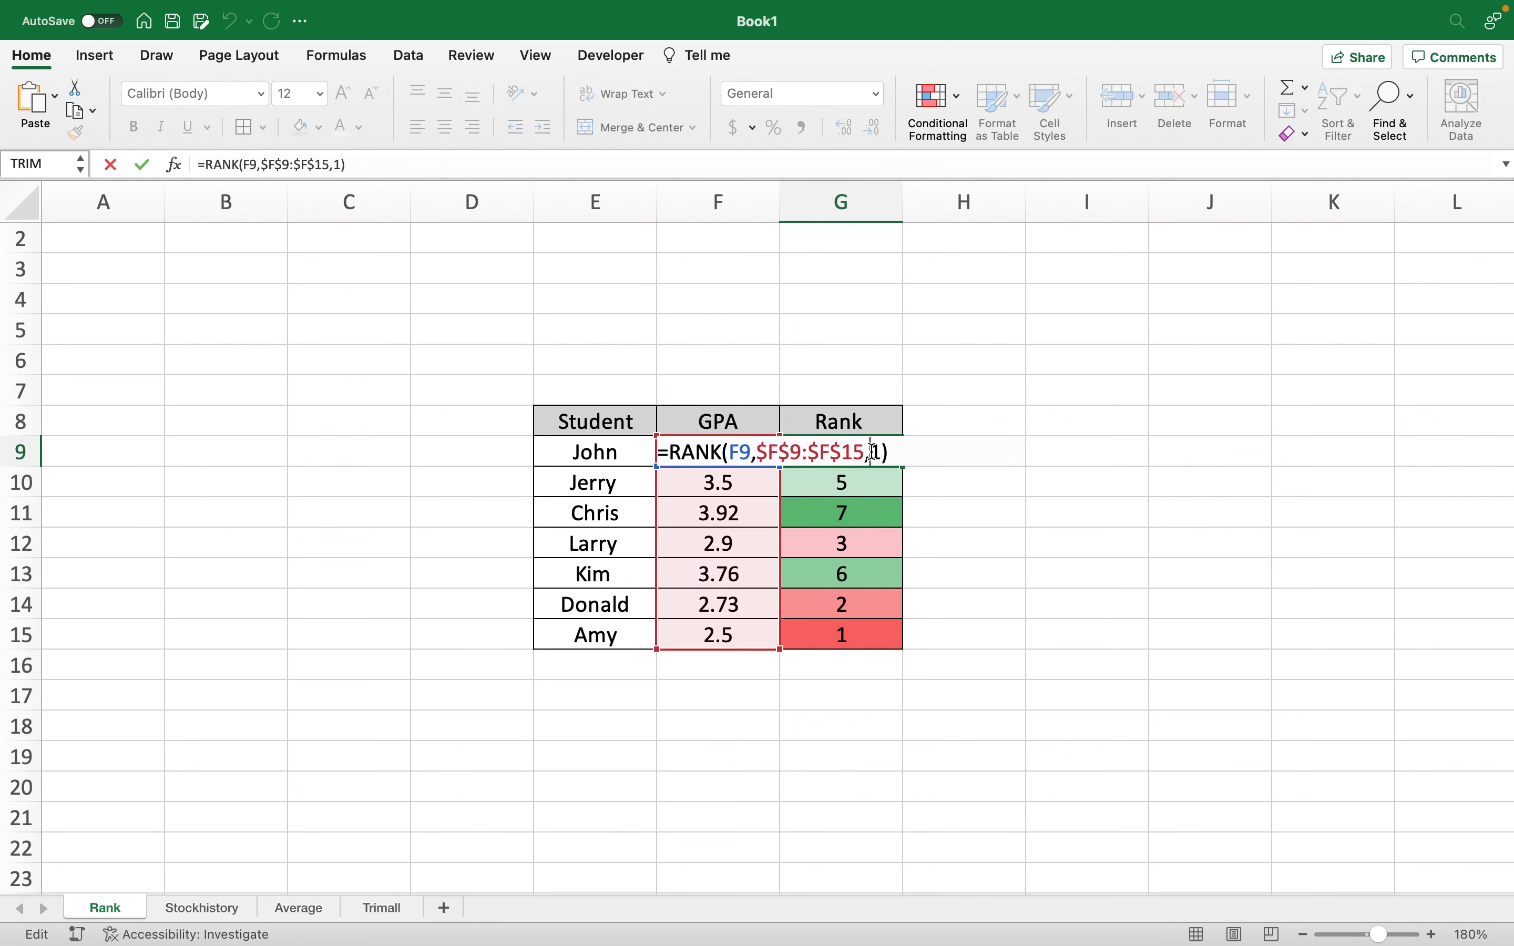
key(BackSpace)
key(BackSpace)
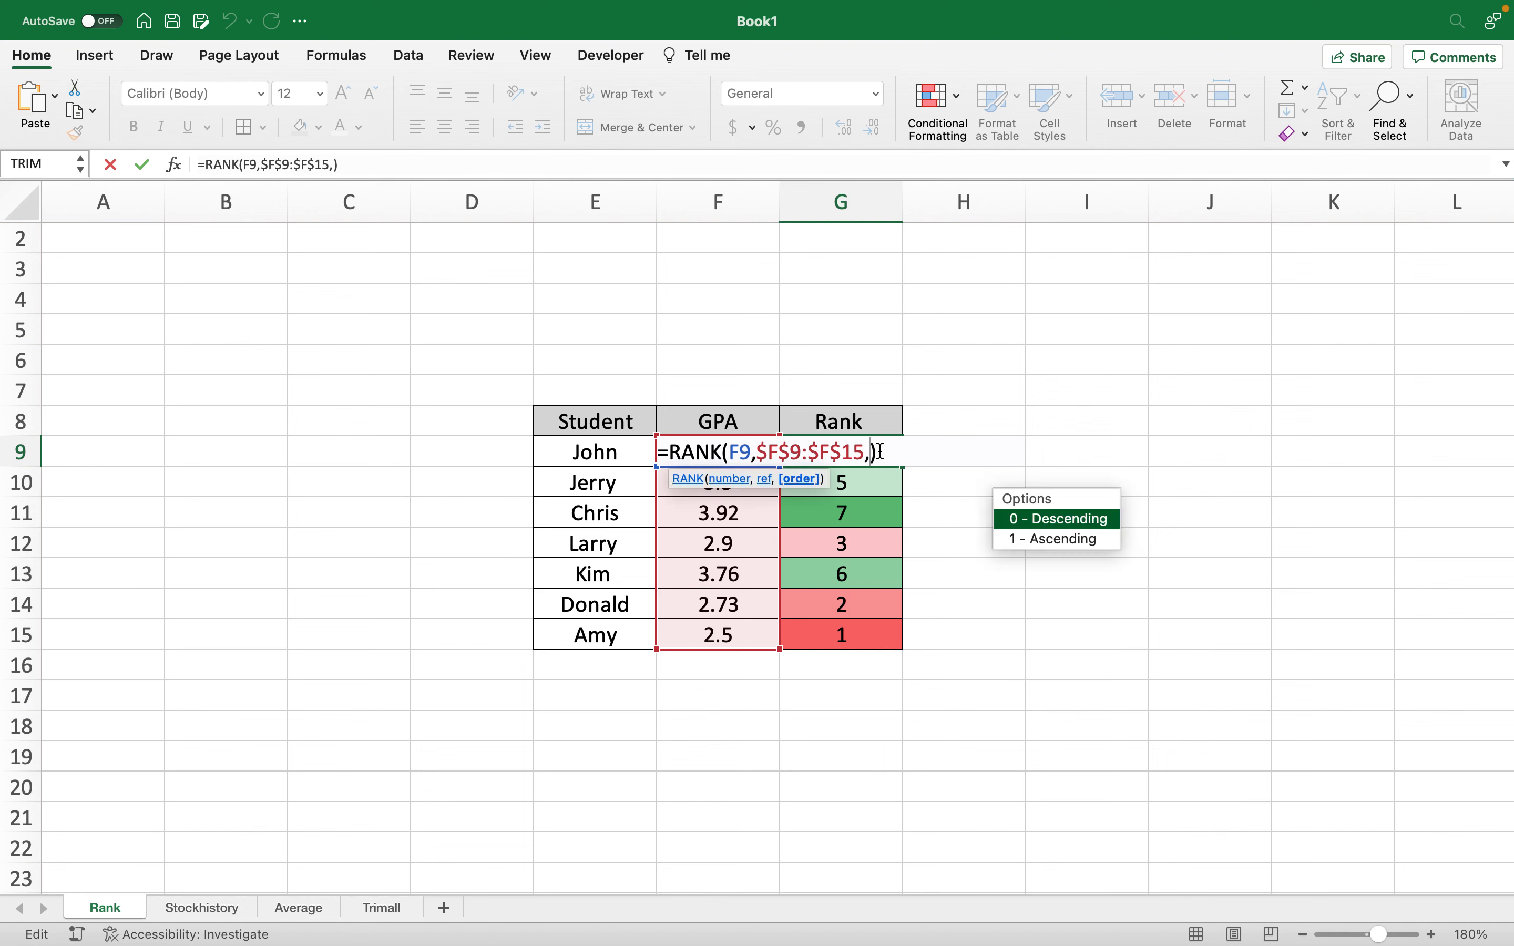
key(Return)
click(879, 449)
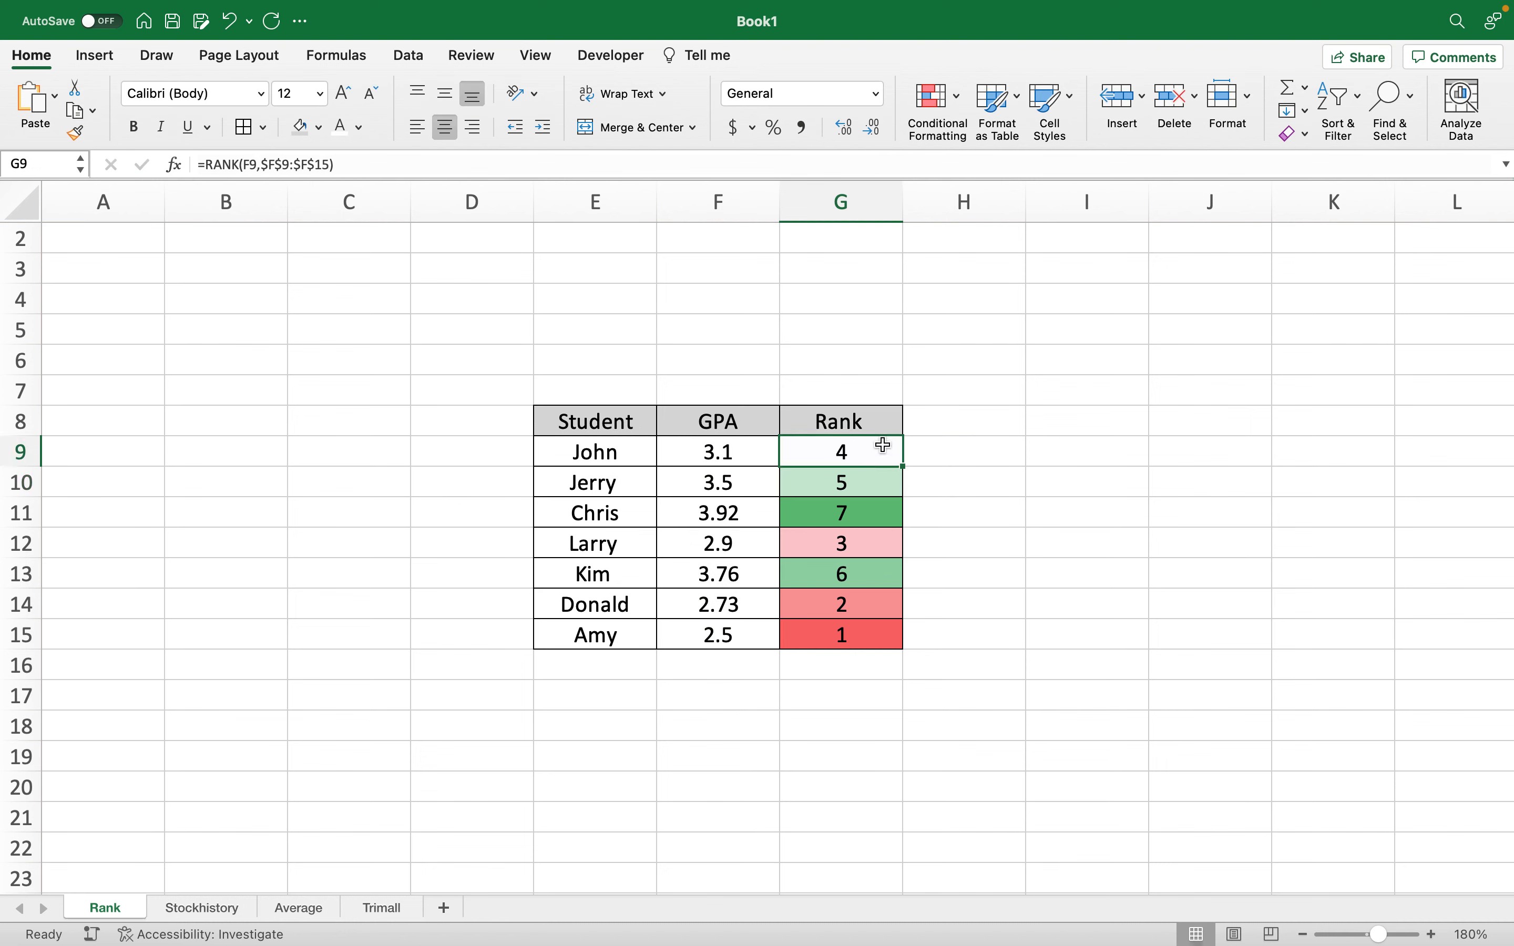
drag(905, 466, 905, 640)
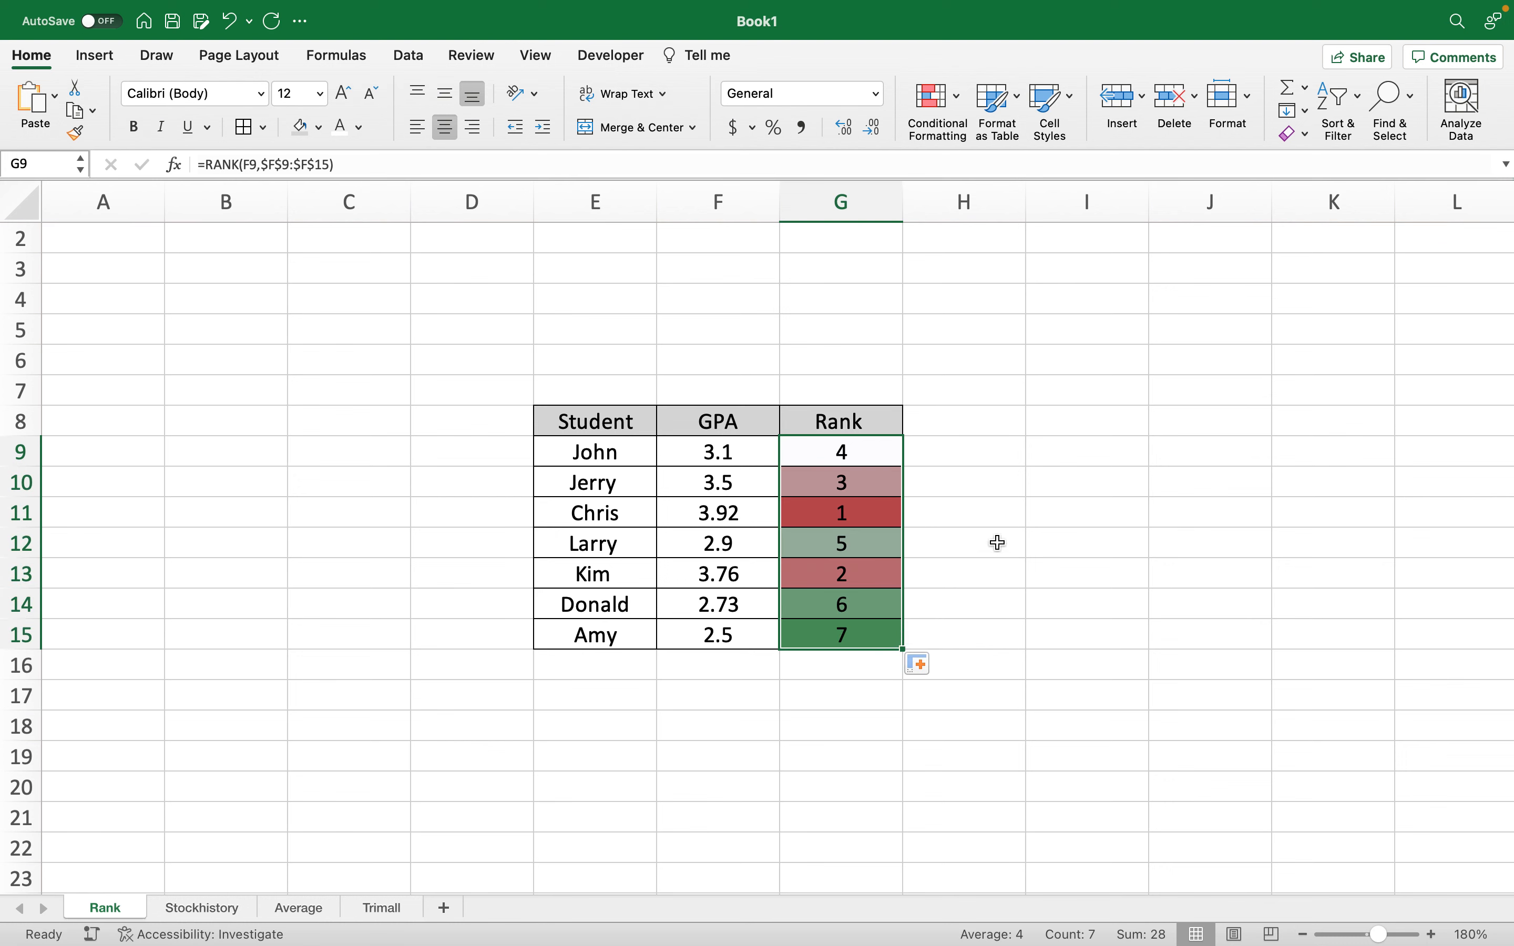
Clear the conditional formatting rules from the rank cells G9:G15.
click(876, 456)
drag(855, 450, 867, 635)
click(945, 97)
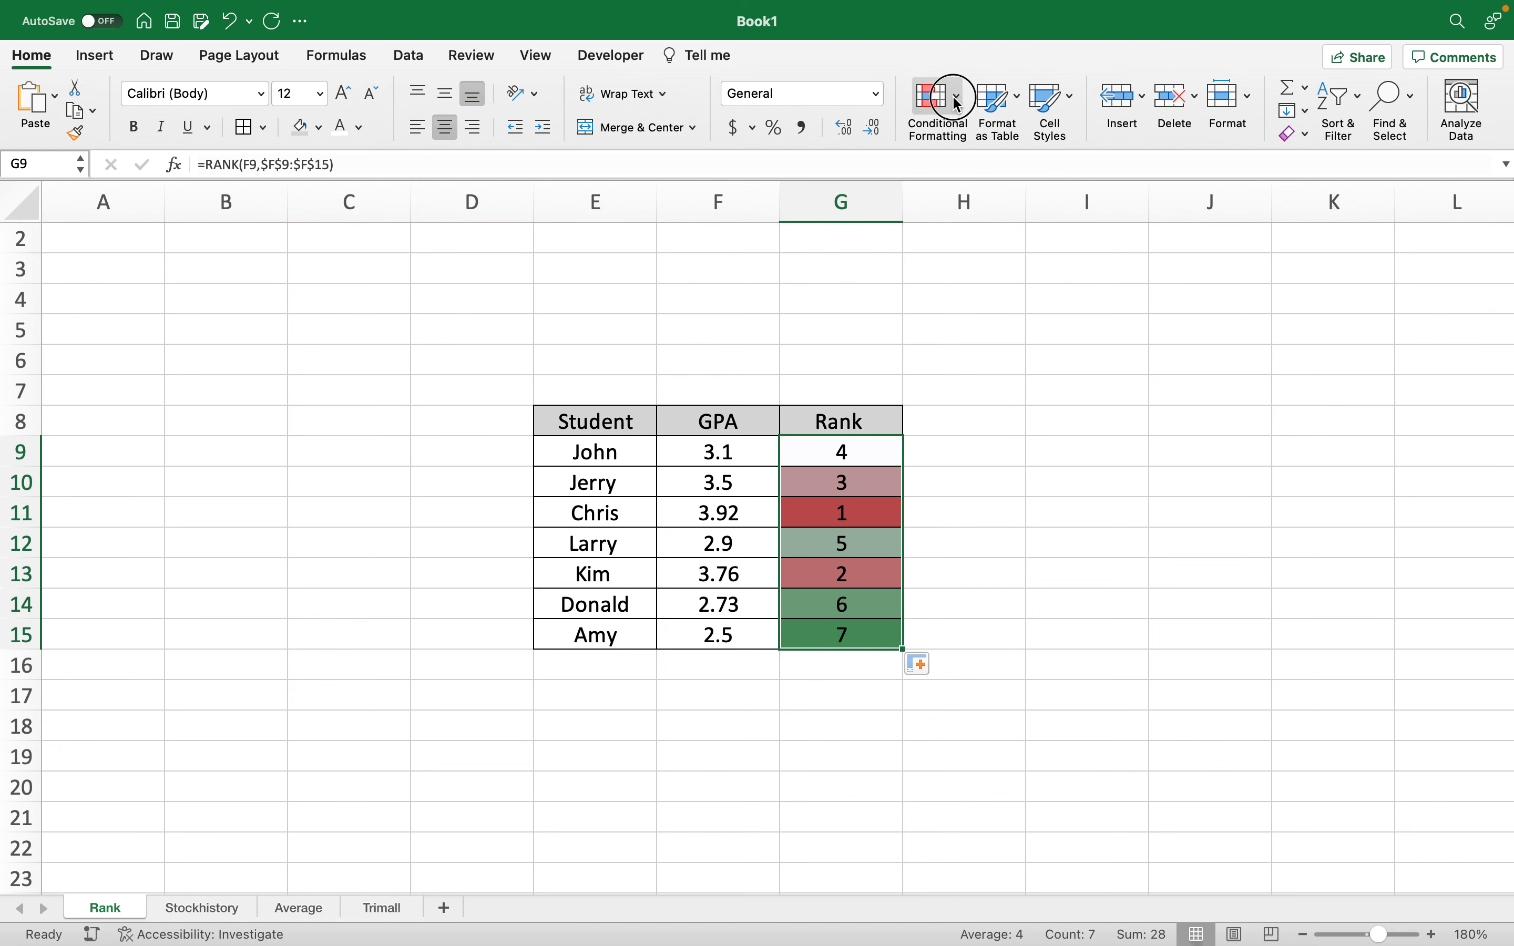
mouse_move(994, 308)
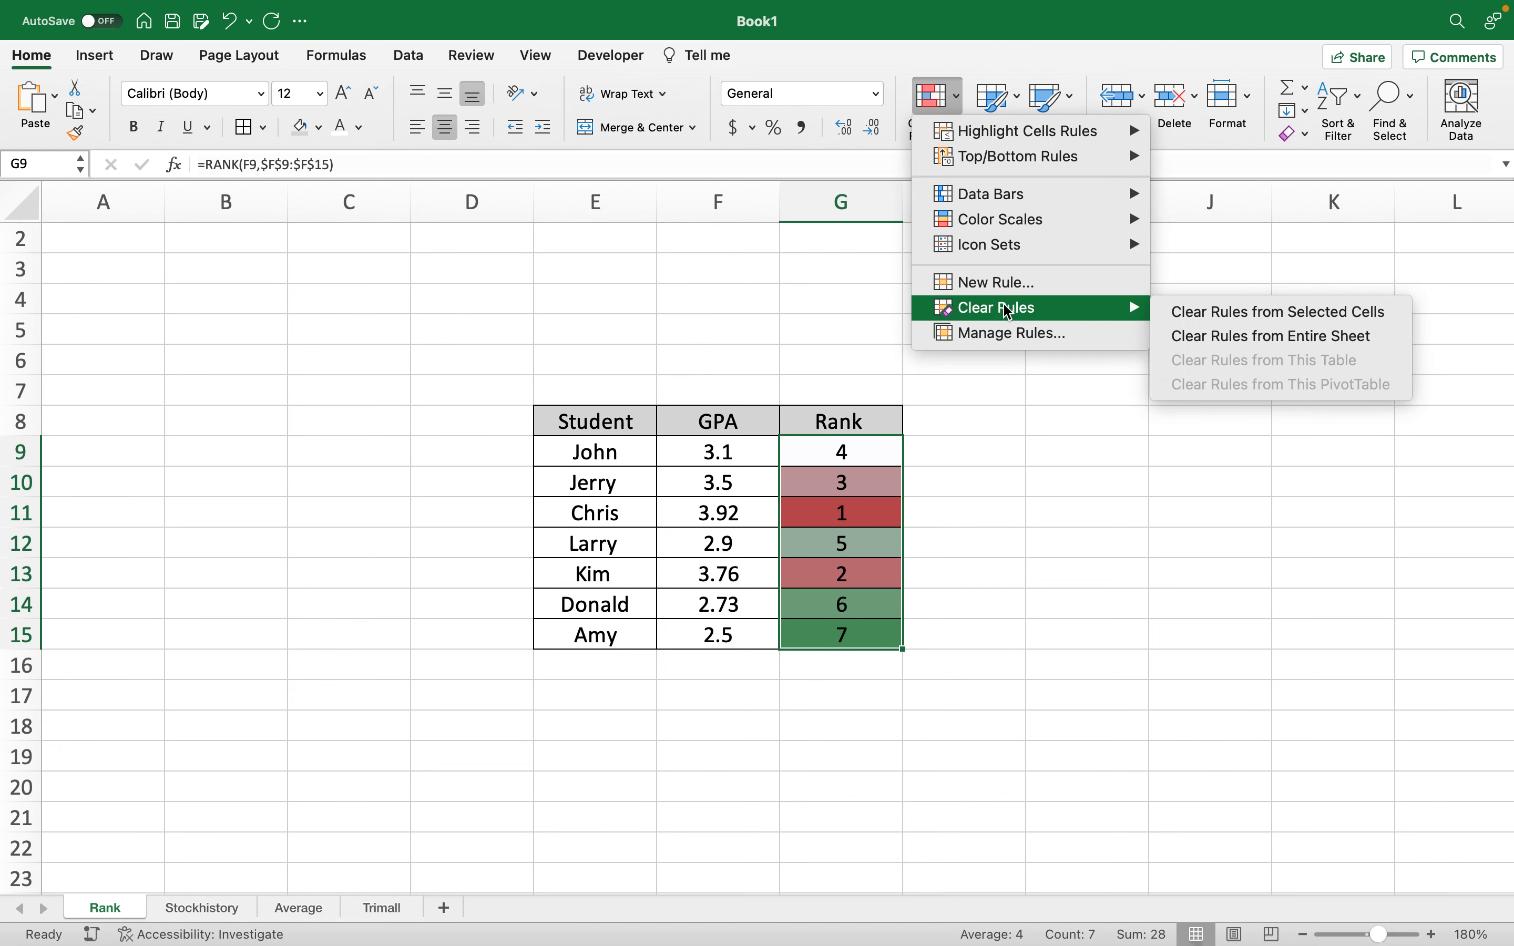
click(1220, 311)
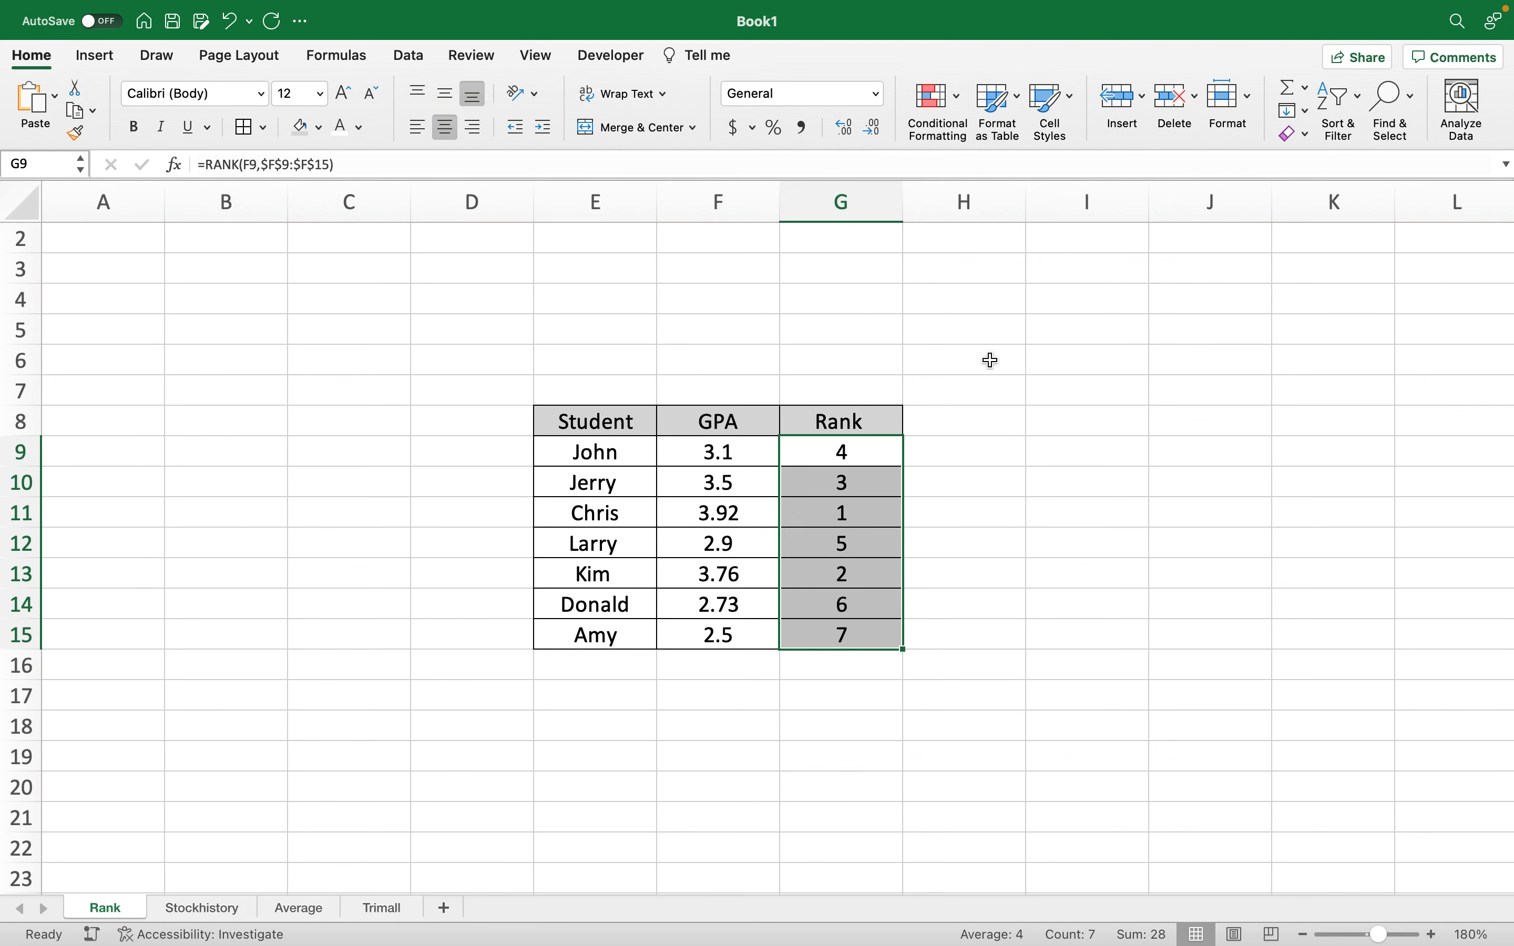
click(877, 450)
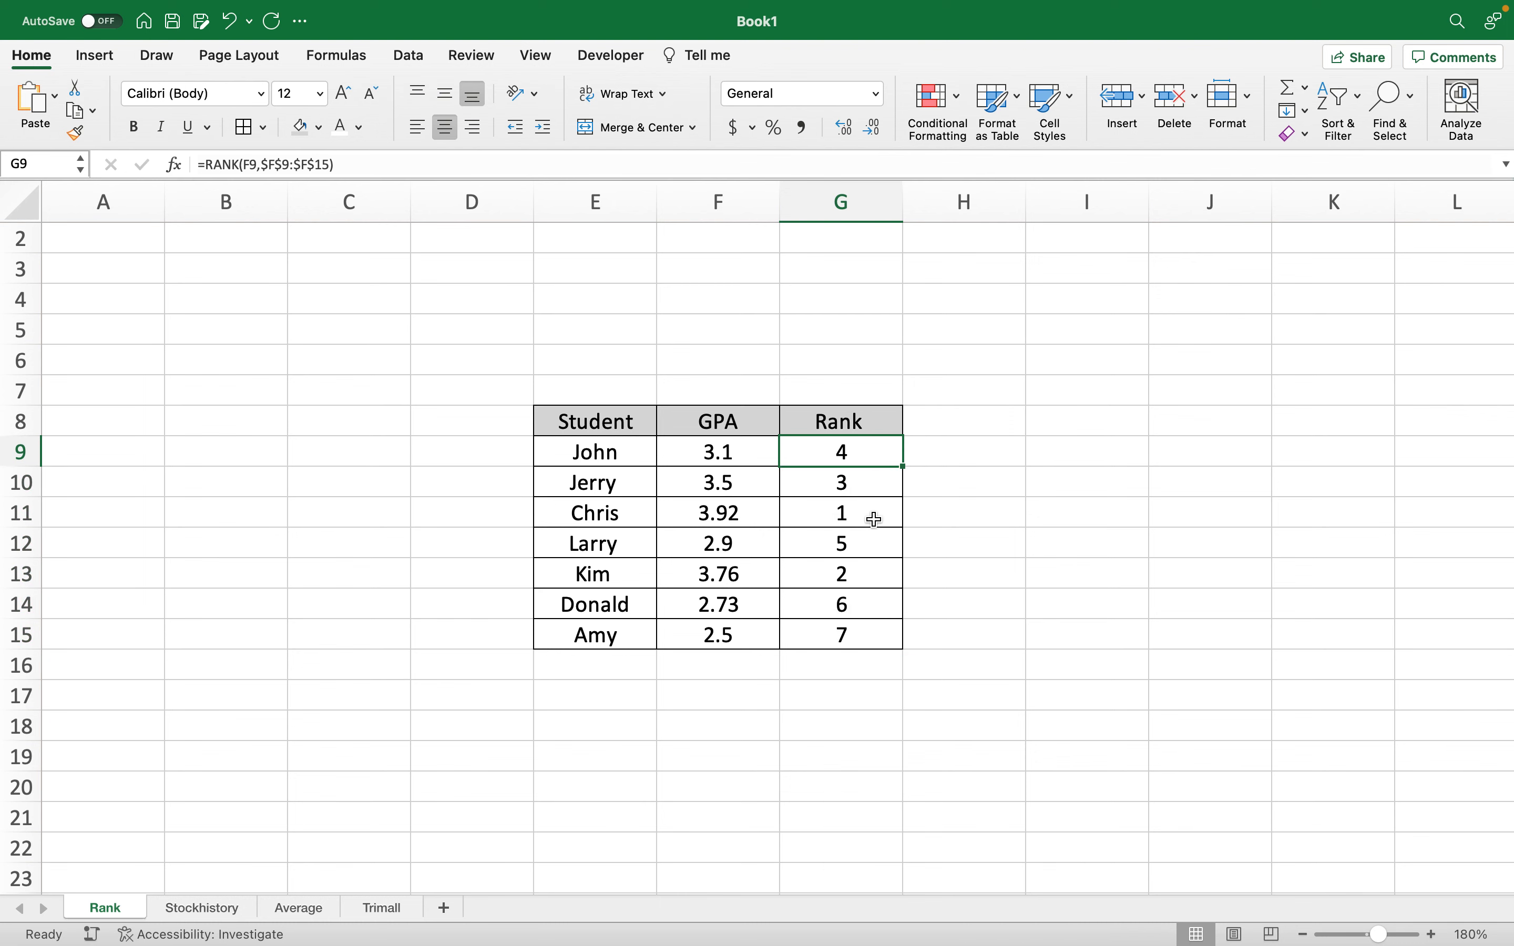
click(749, 516)
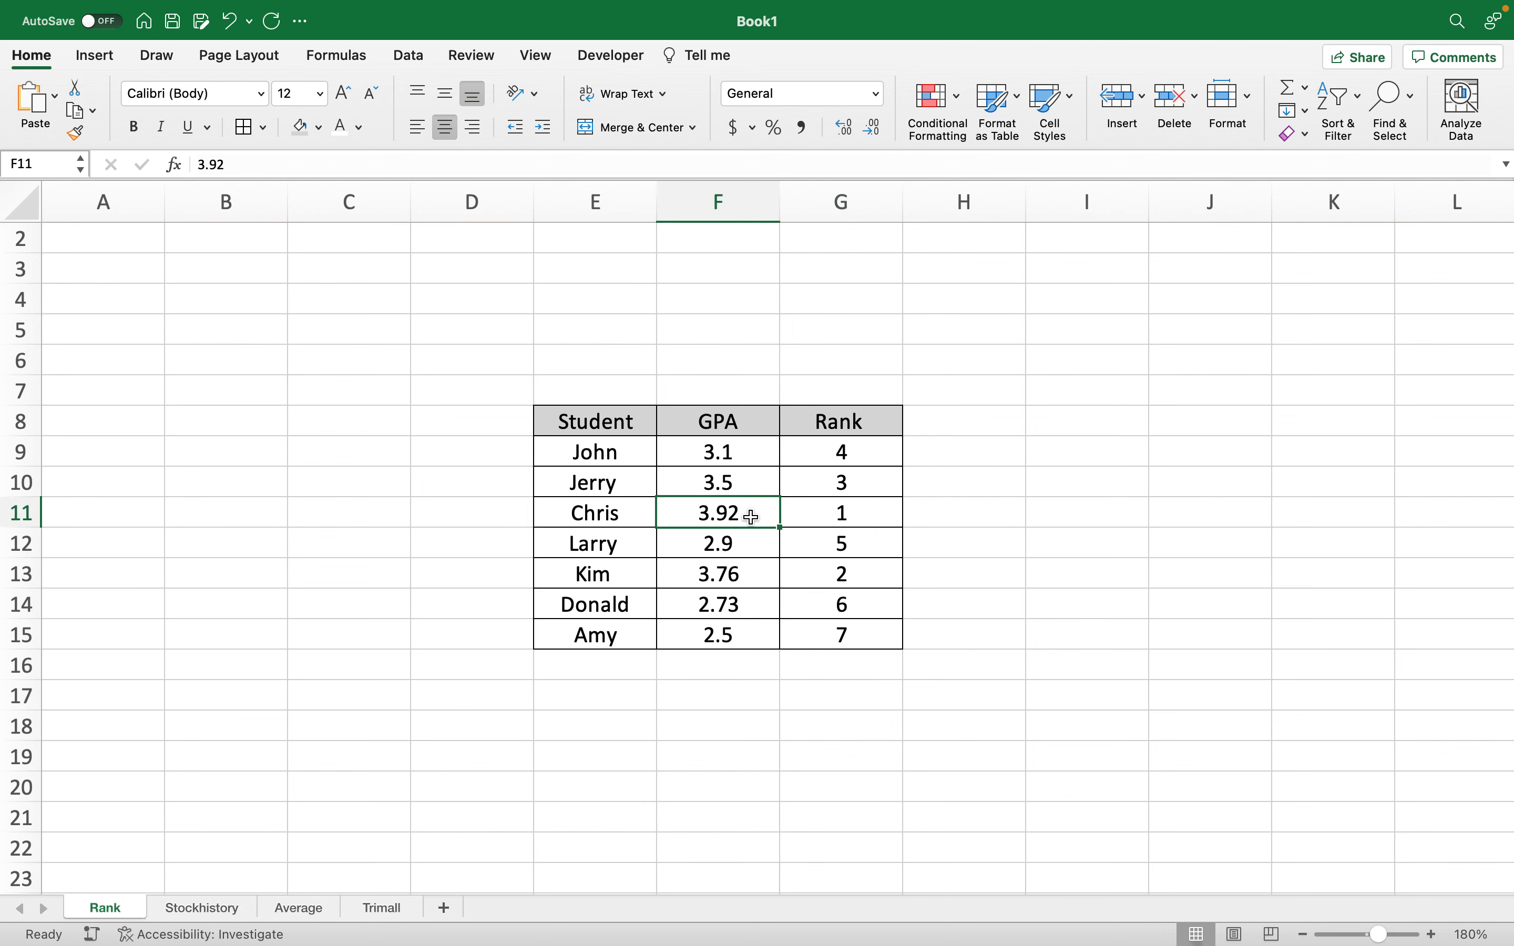
click(753, 571)
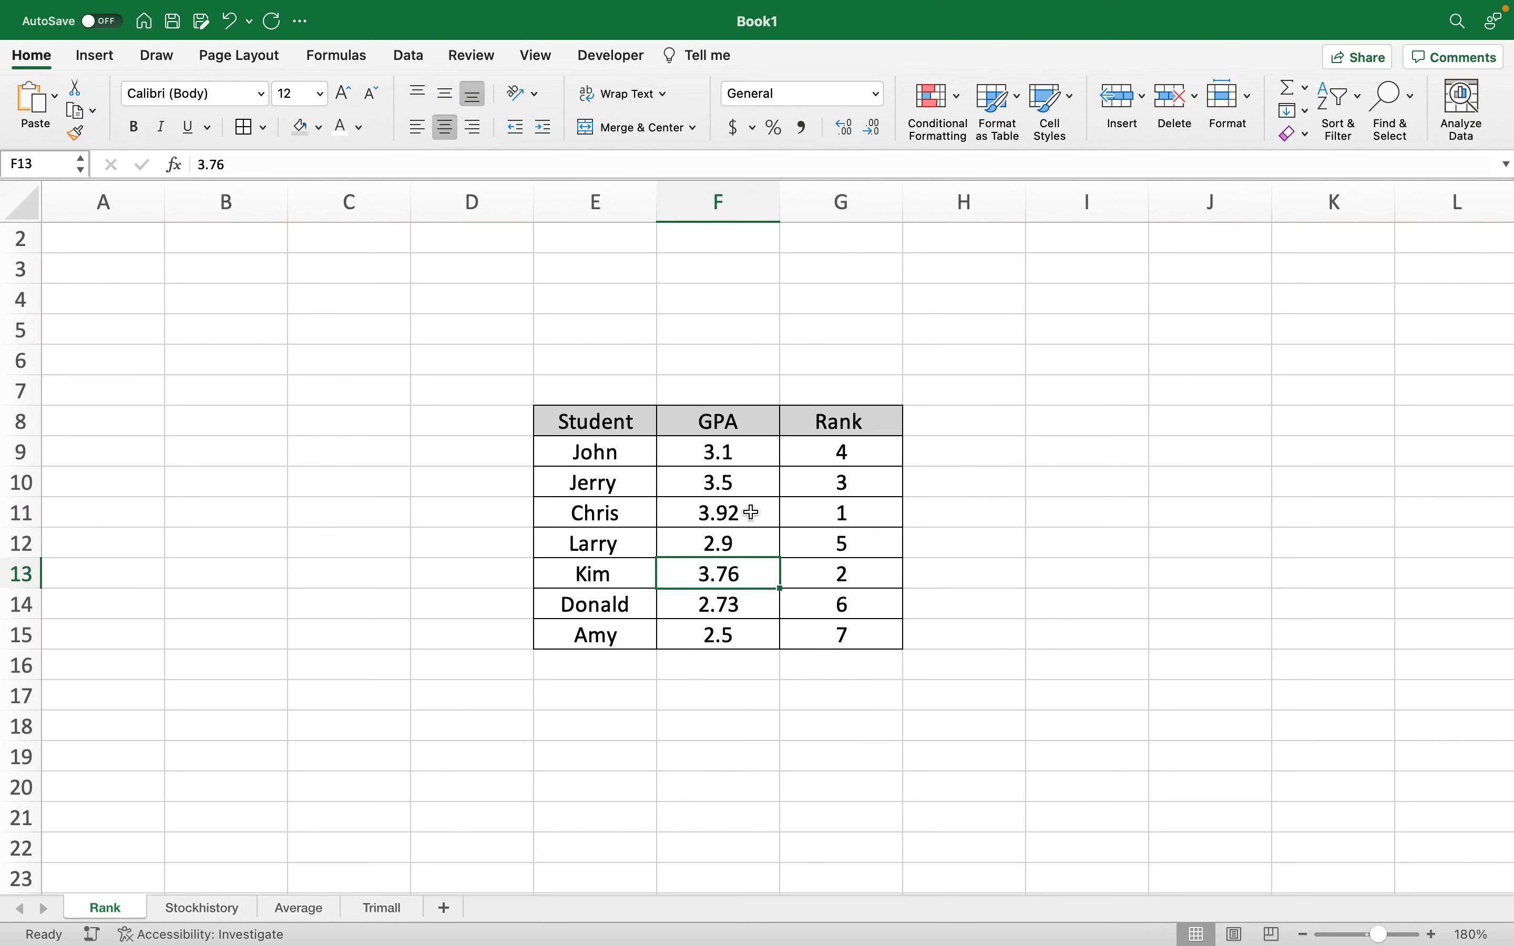
click(824, 516)
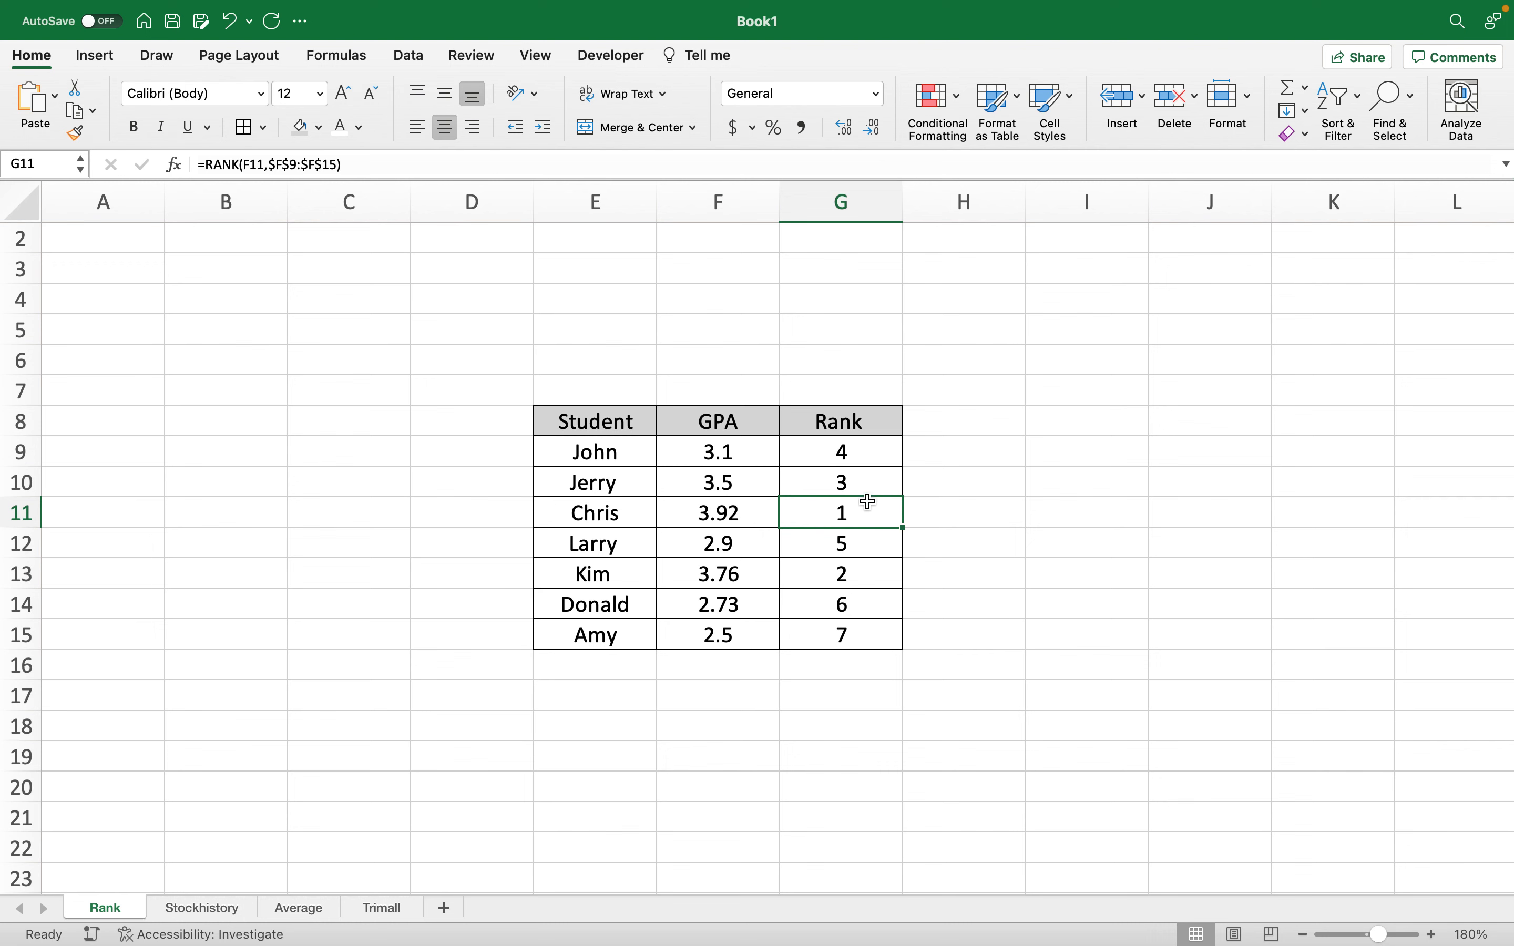
Add a conditional formatting rule to G9:G15 that gives values less than 4 a Green Fill with Dark Green Text.
drag(840, 450, 874, 631)
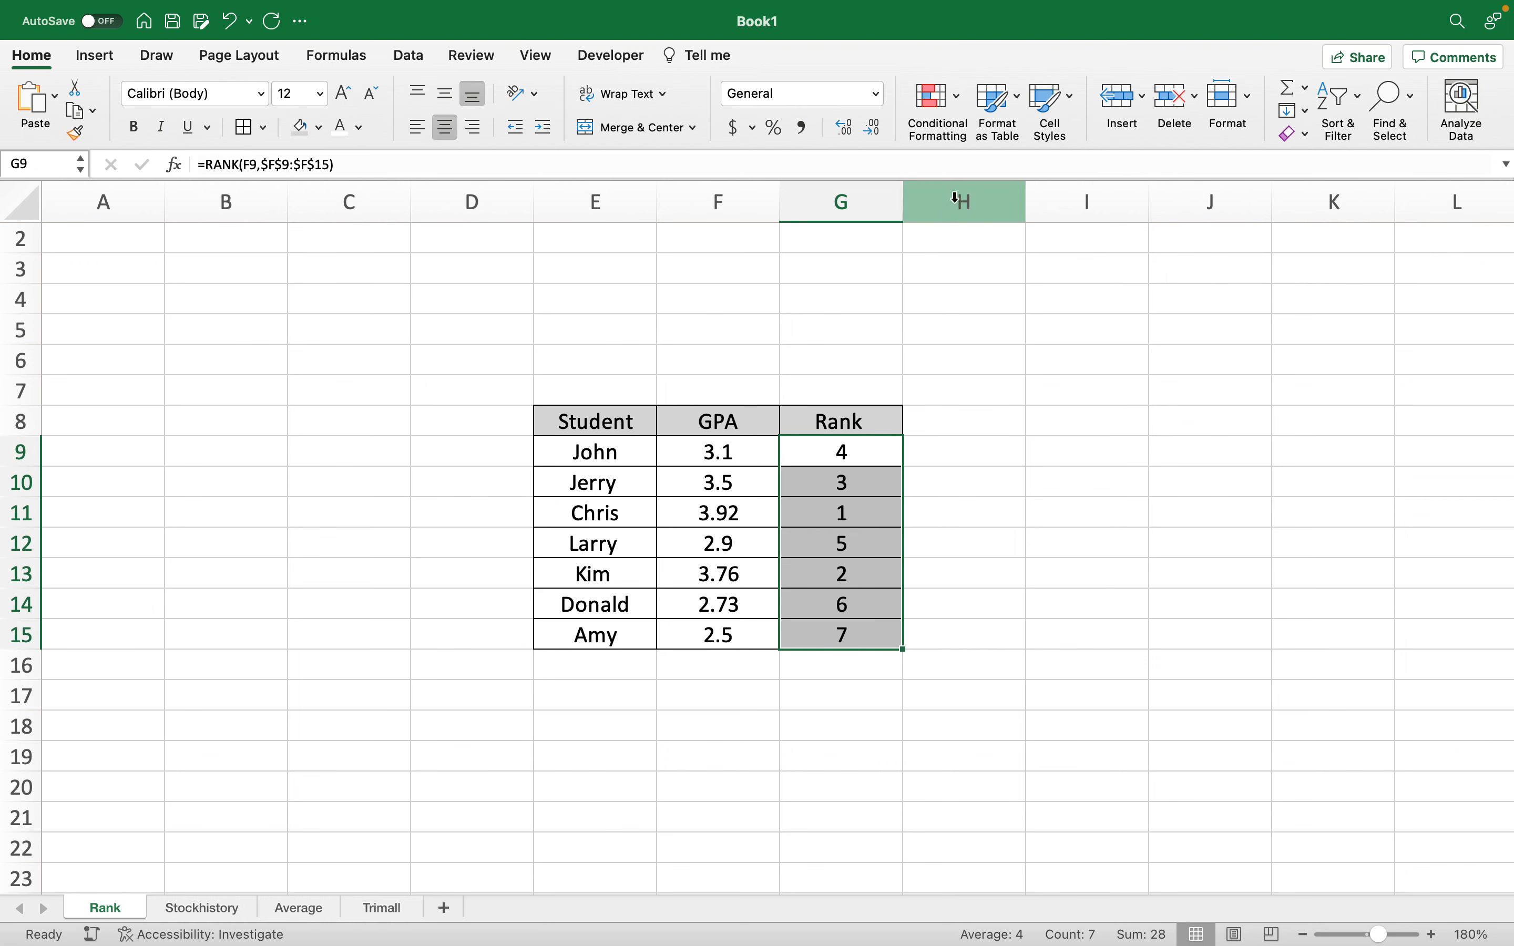
click(957, 104)
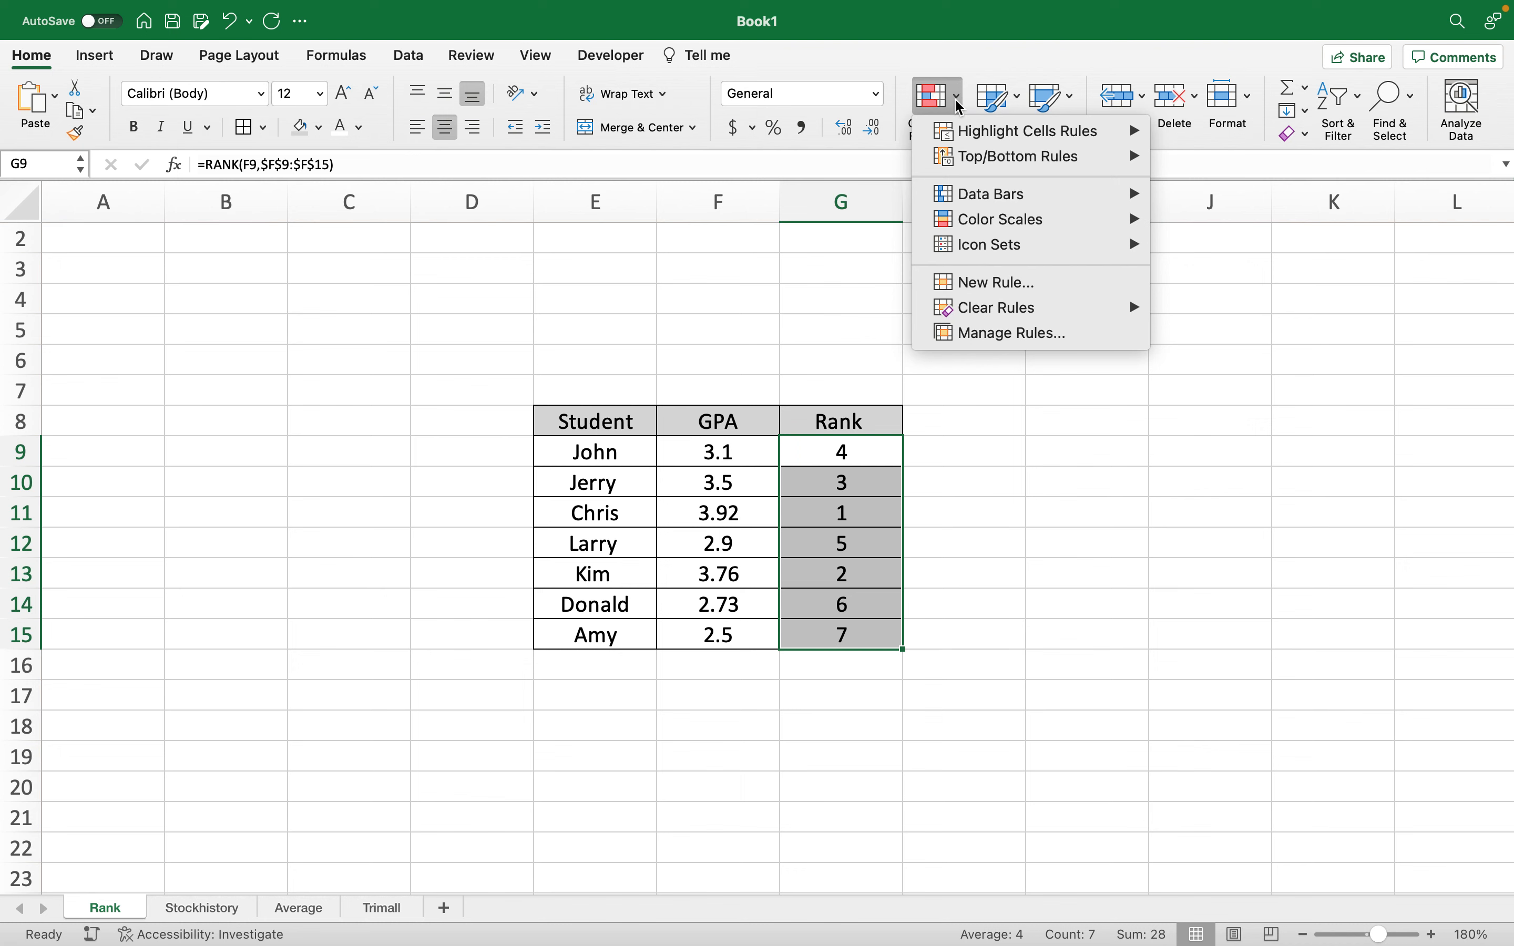
mouse_move(973, 204)
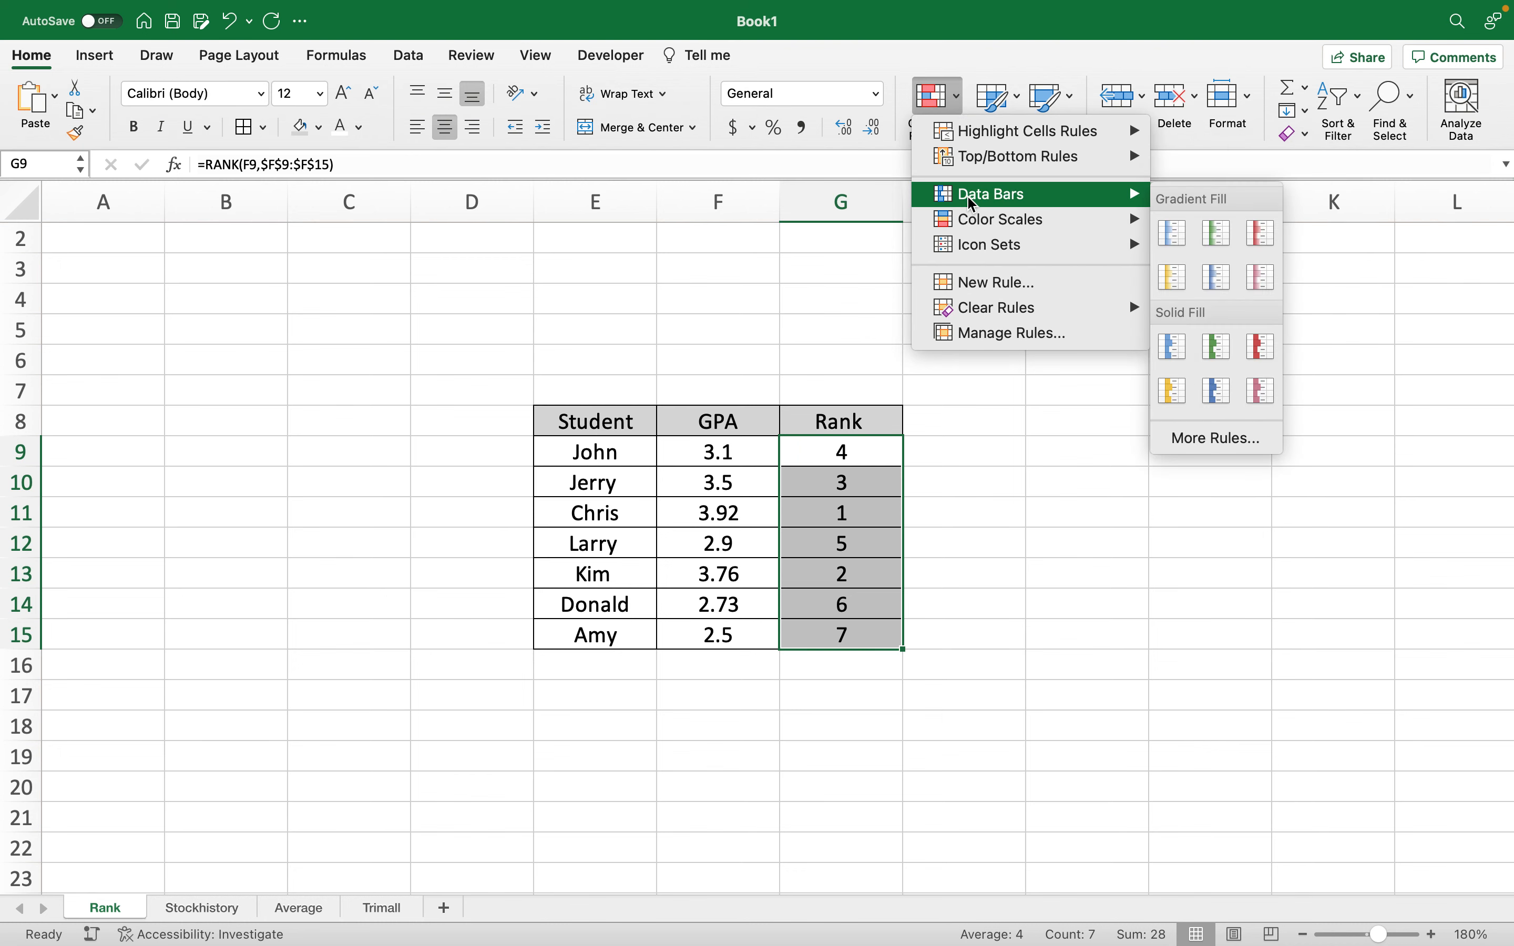
mouse_move(995, 144)
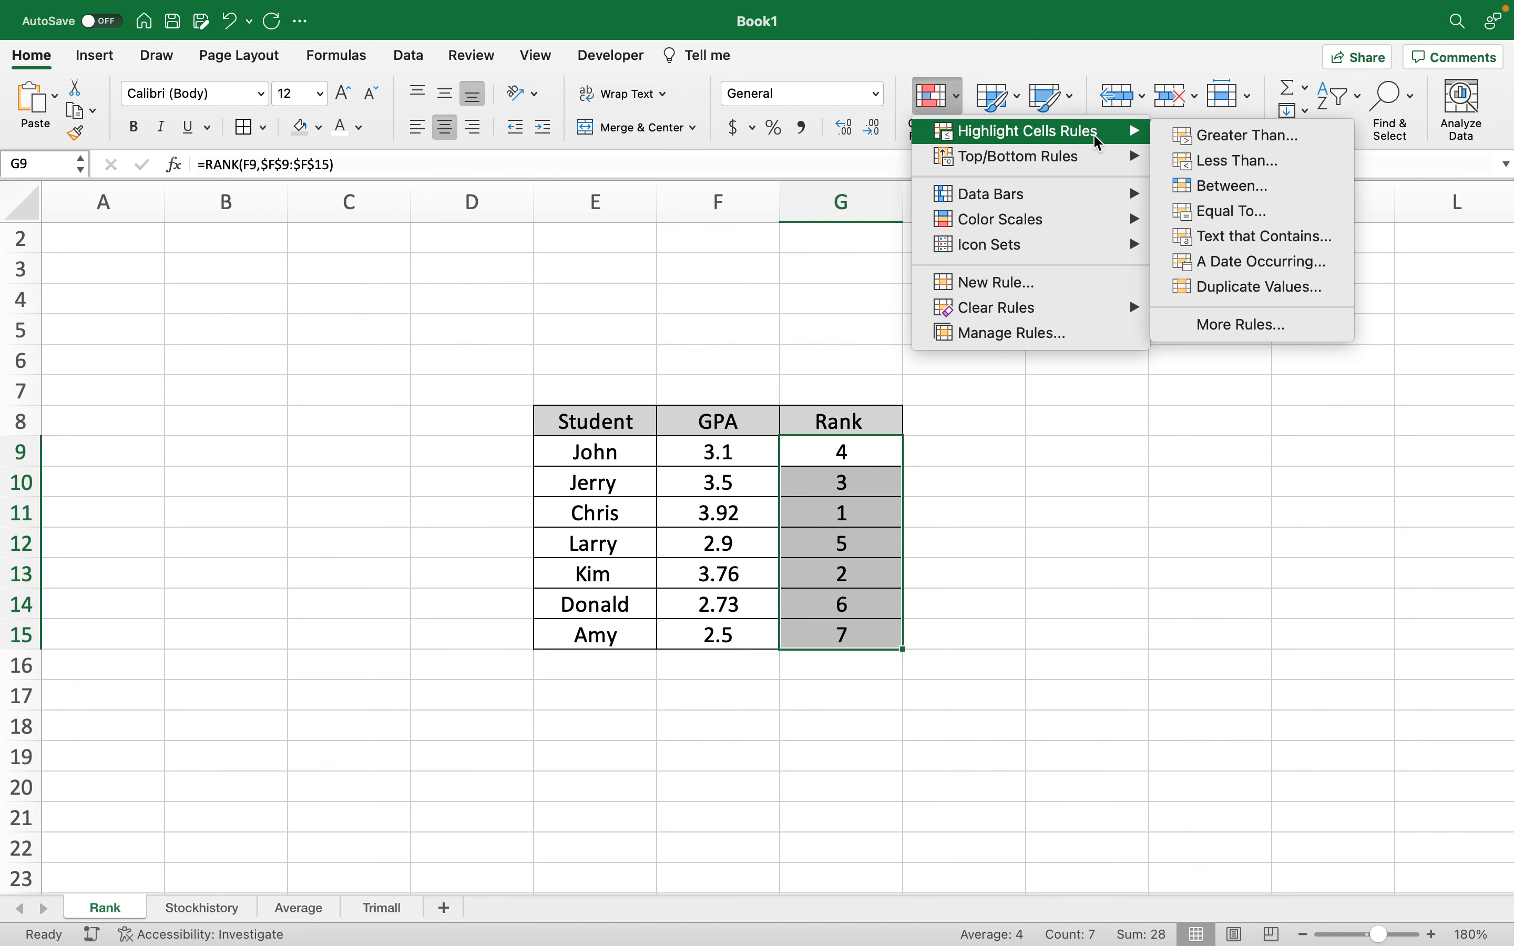
click(1267, 164)
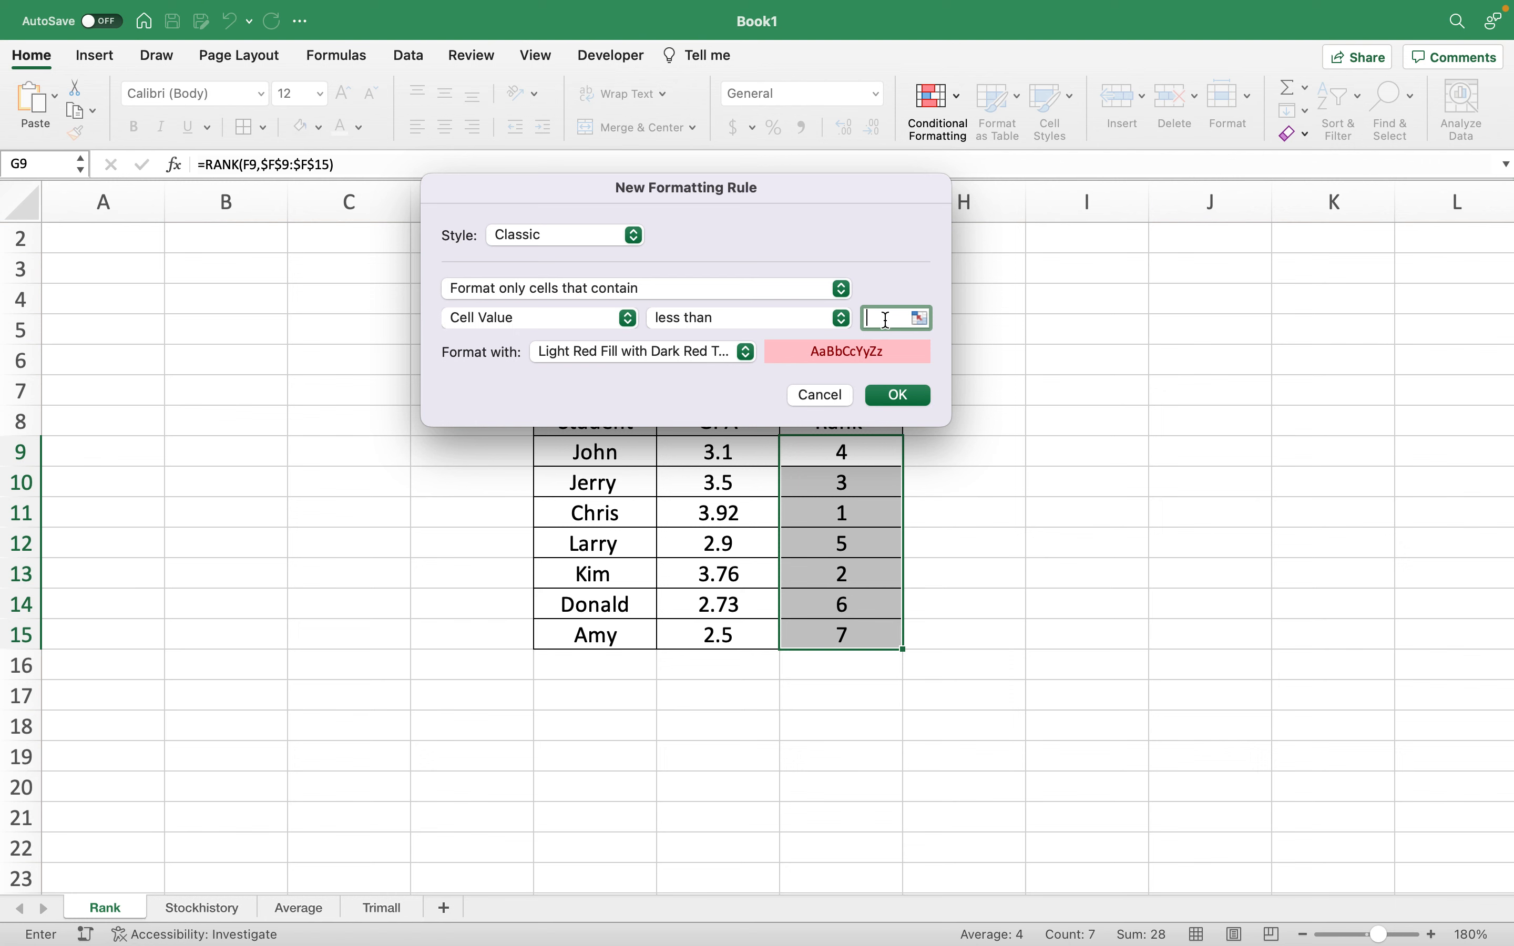
text(4)
click(718, 363)
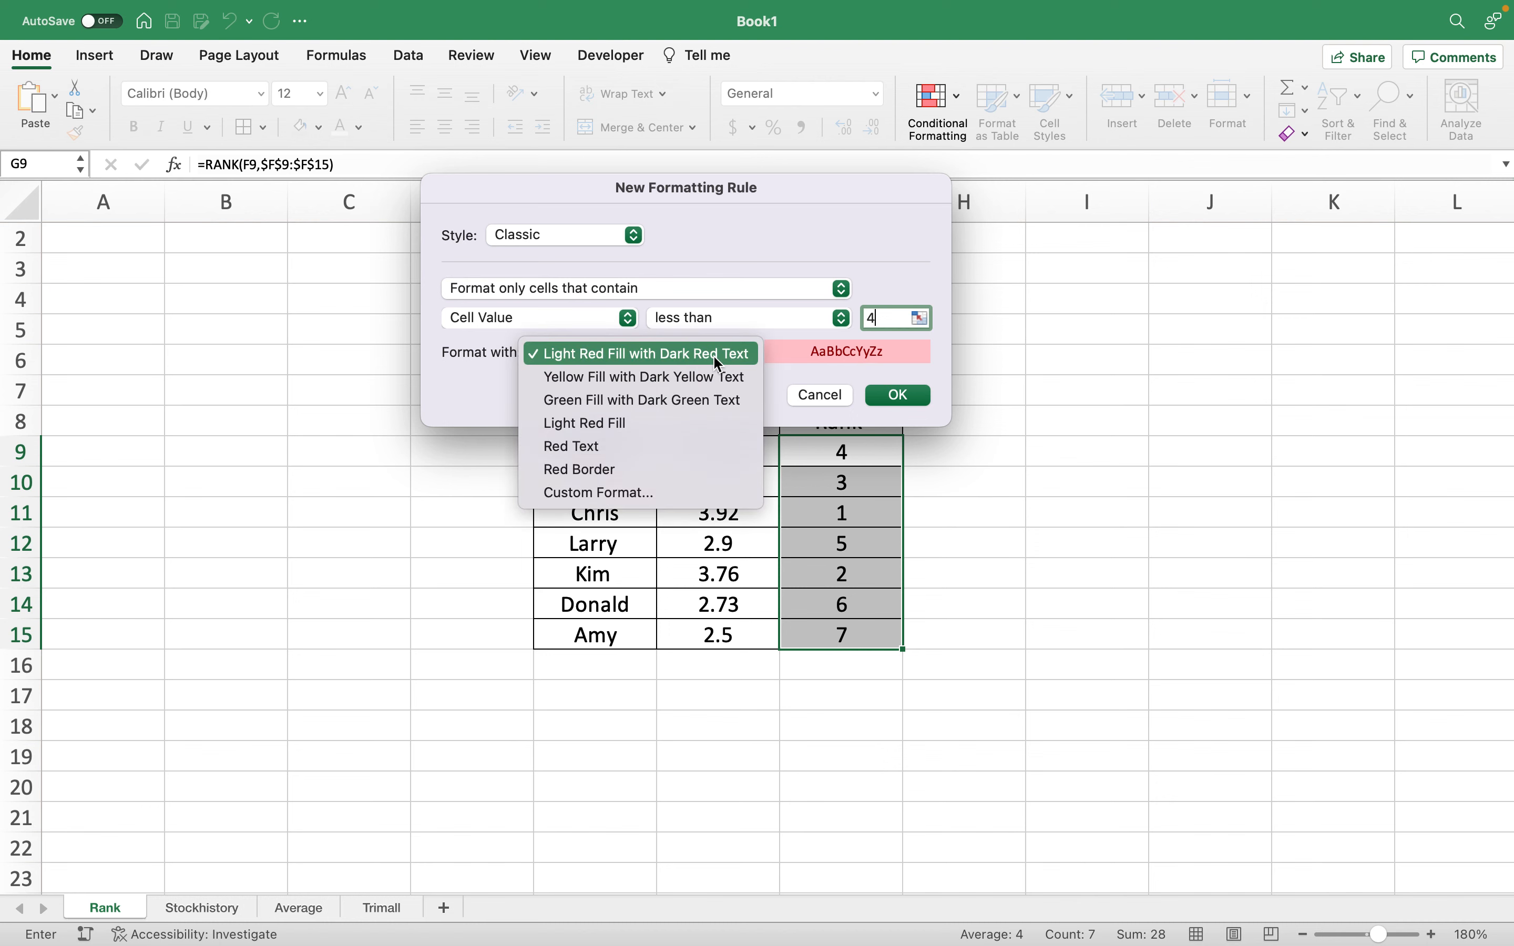
click(704, 401)
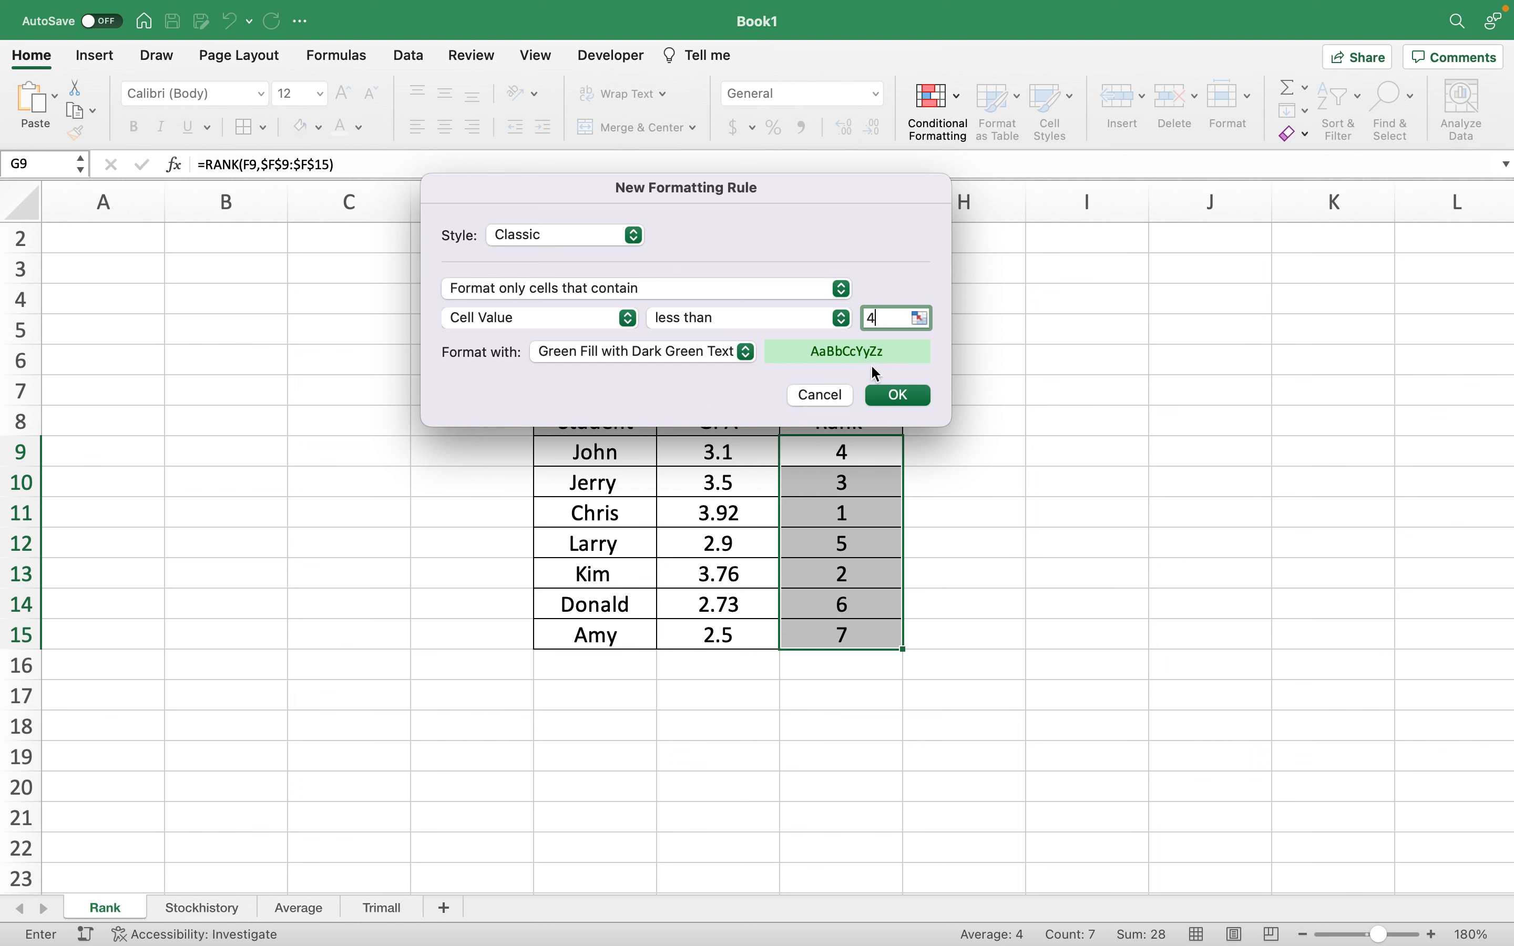
click(900, 393)
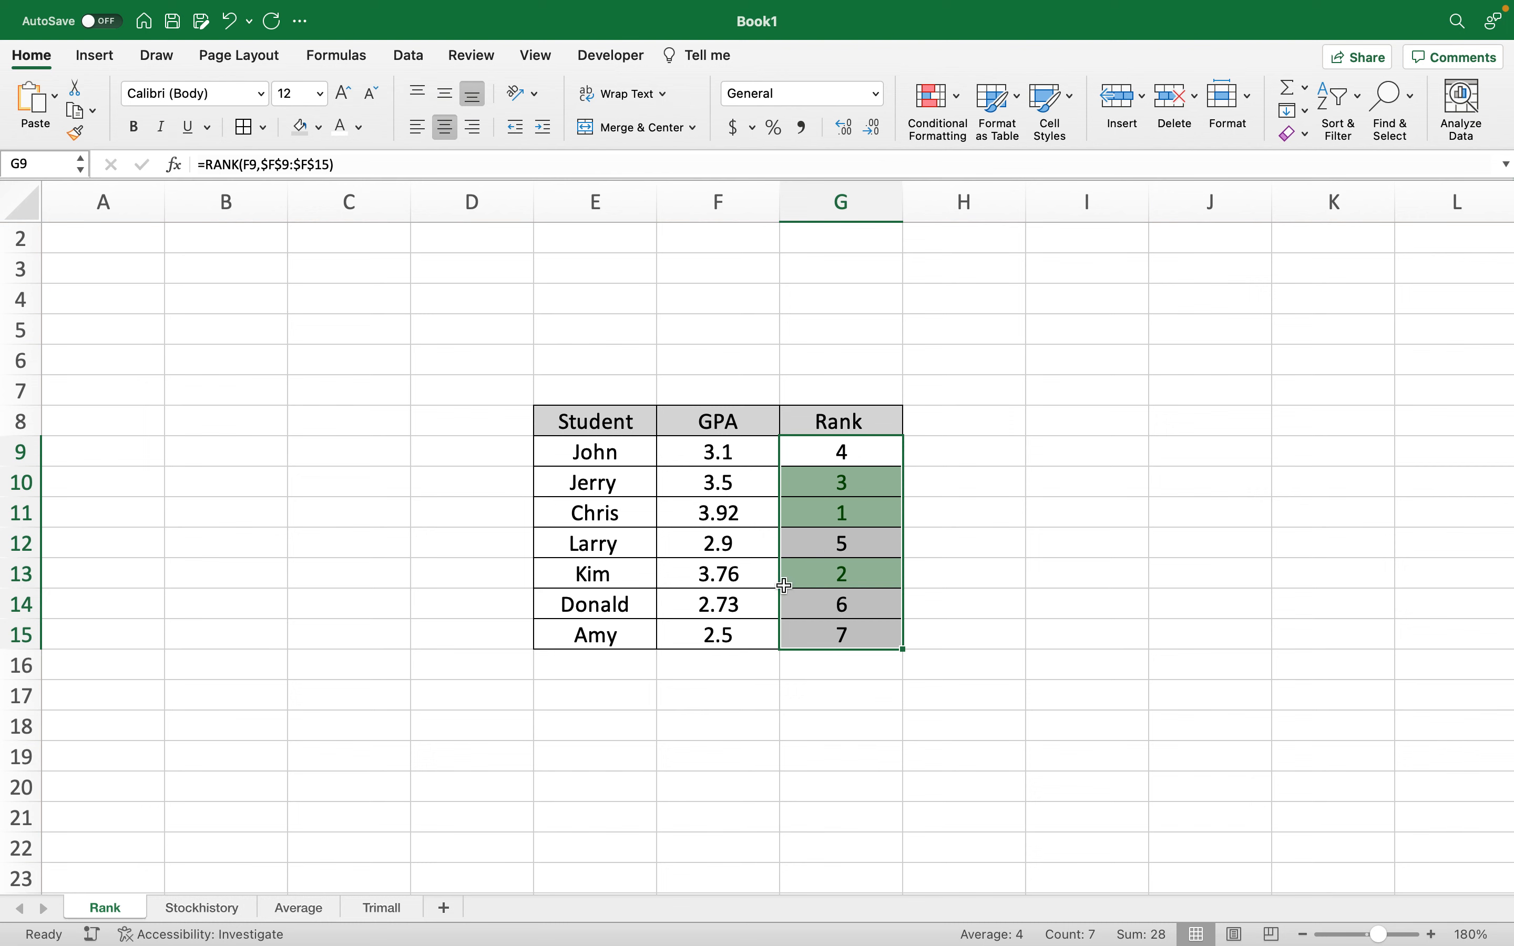
click(797, 576)
click(806, 512)
click(811, 486)
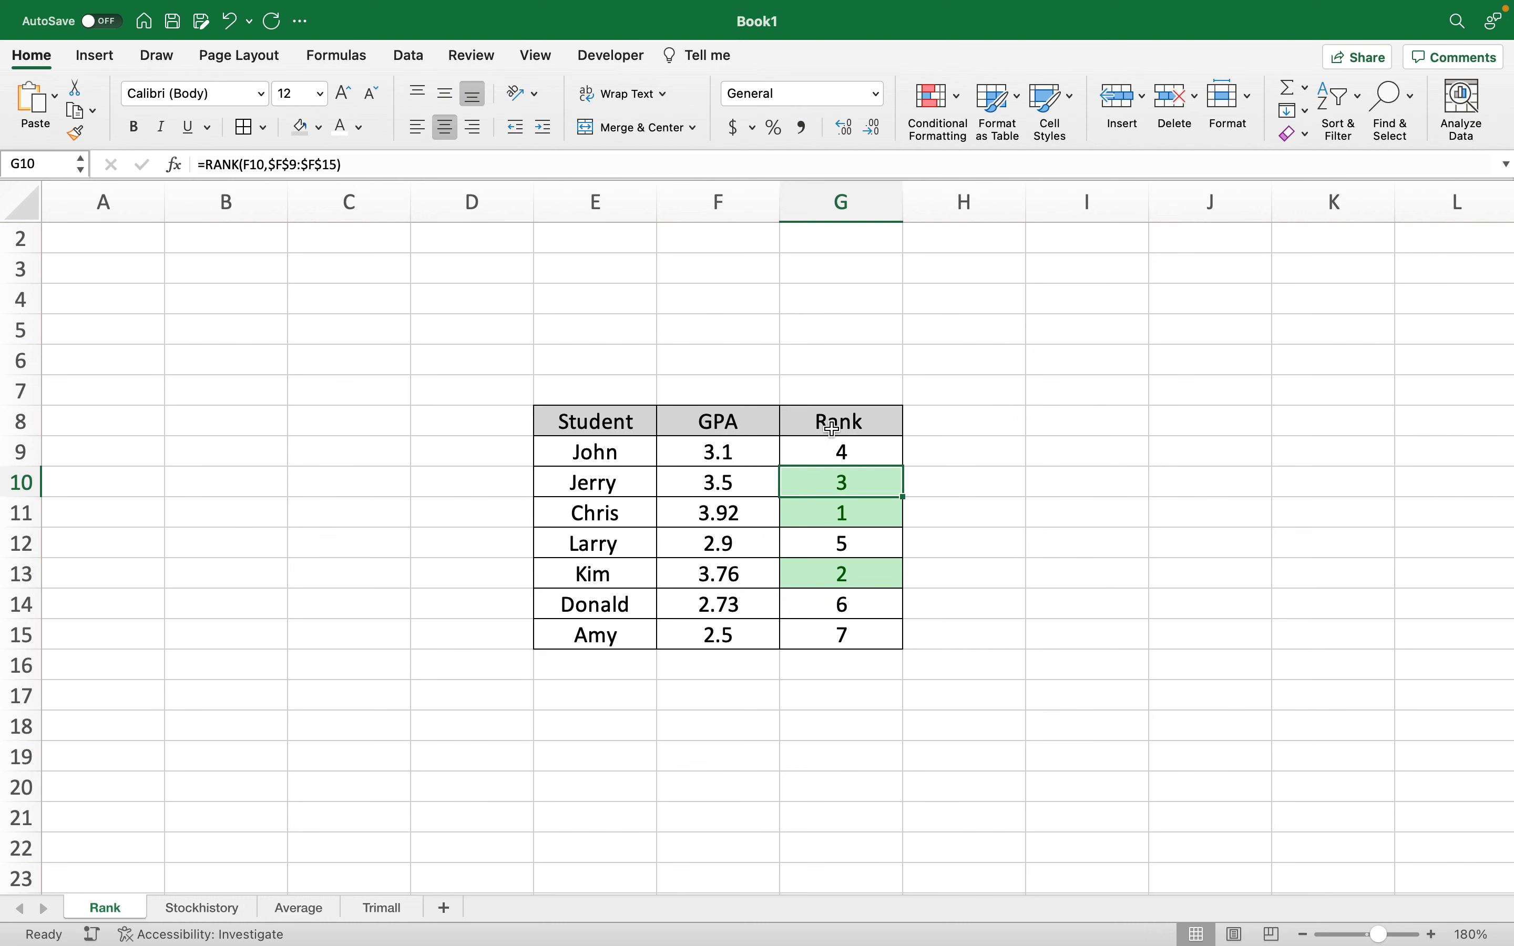
Add filters to the Student, GPA and Rank headers in E8:G8.
drag(832, 430, 592, 430)
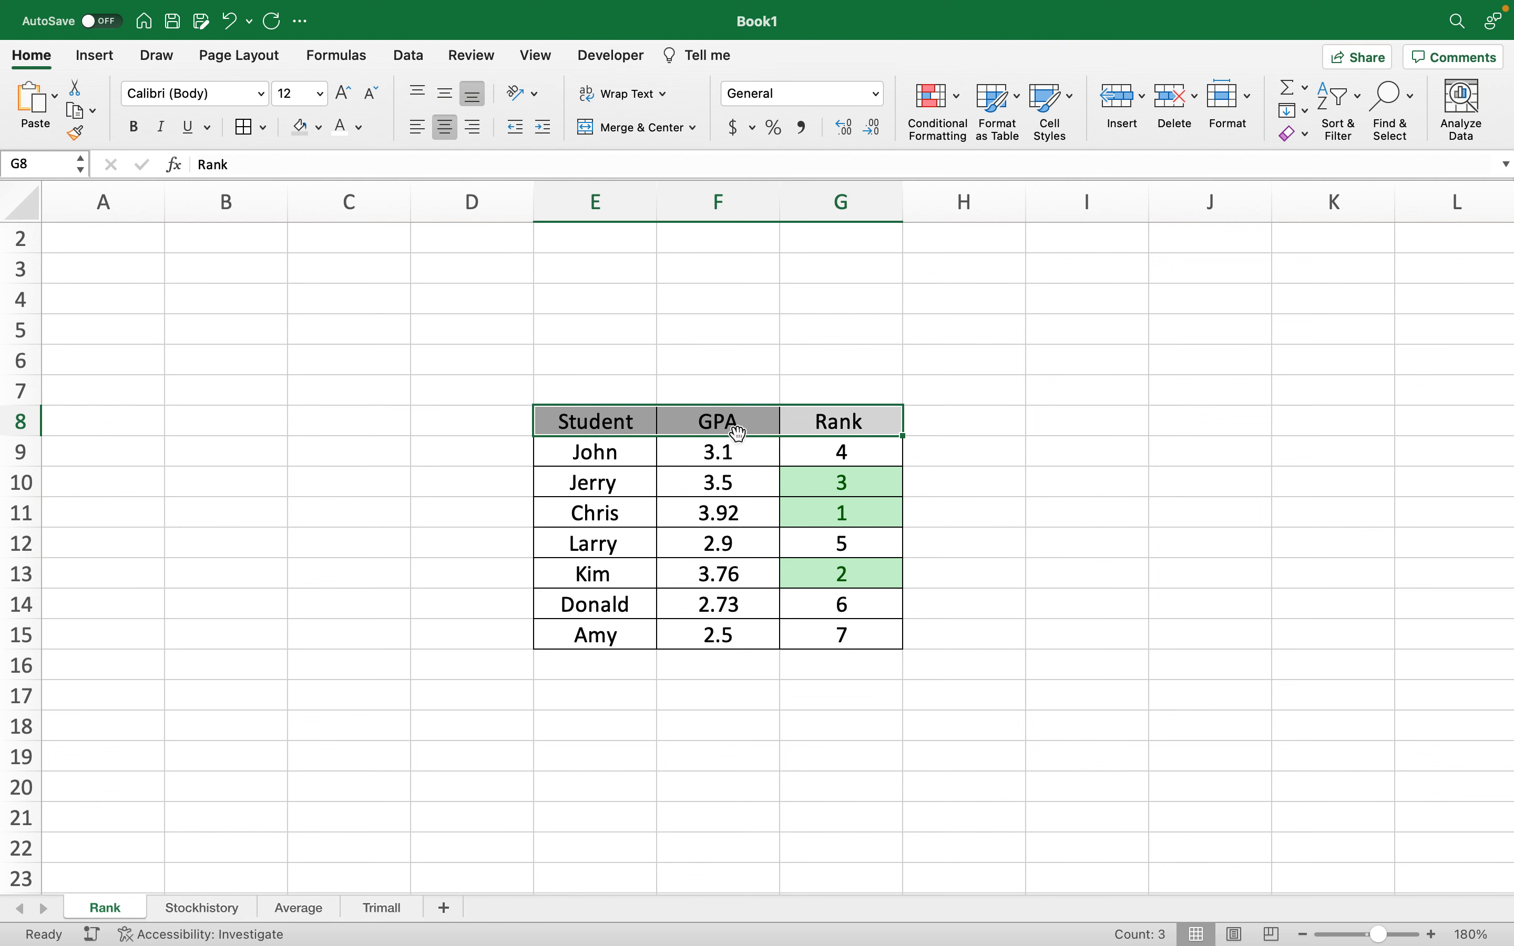
click(1356, 125)
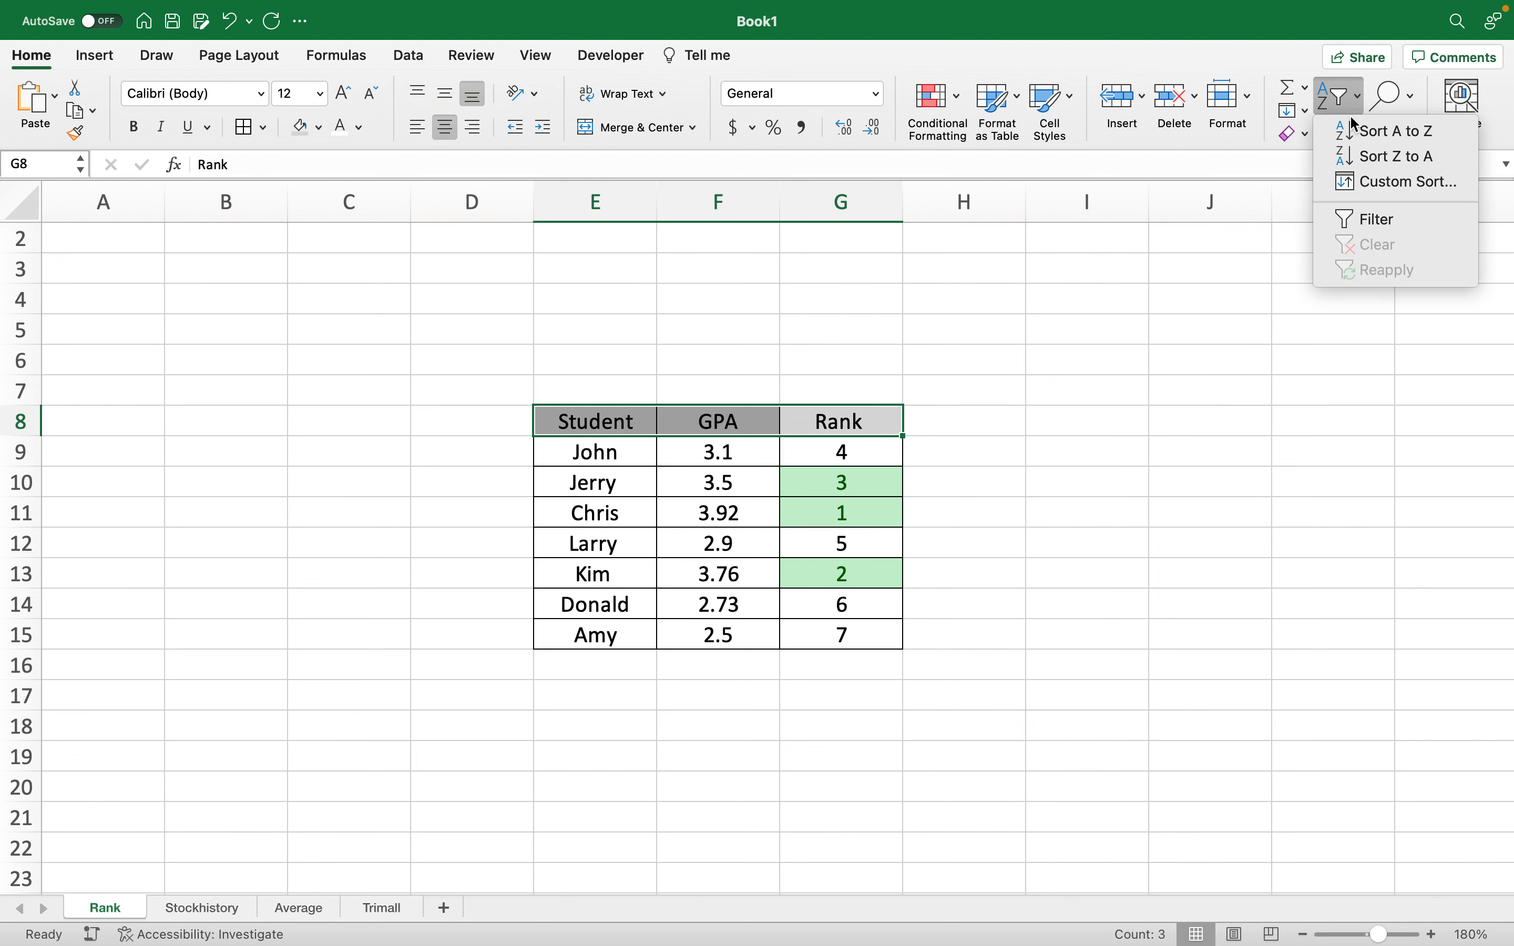
click(1364, 219)
click(1004, 455)
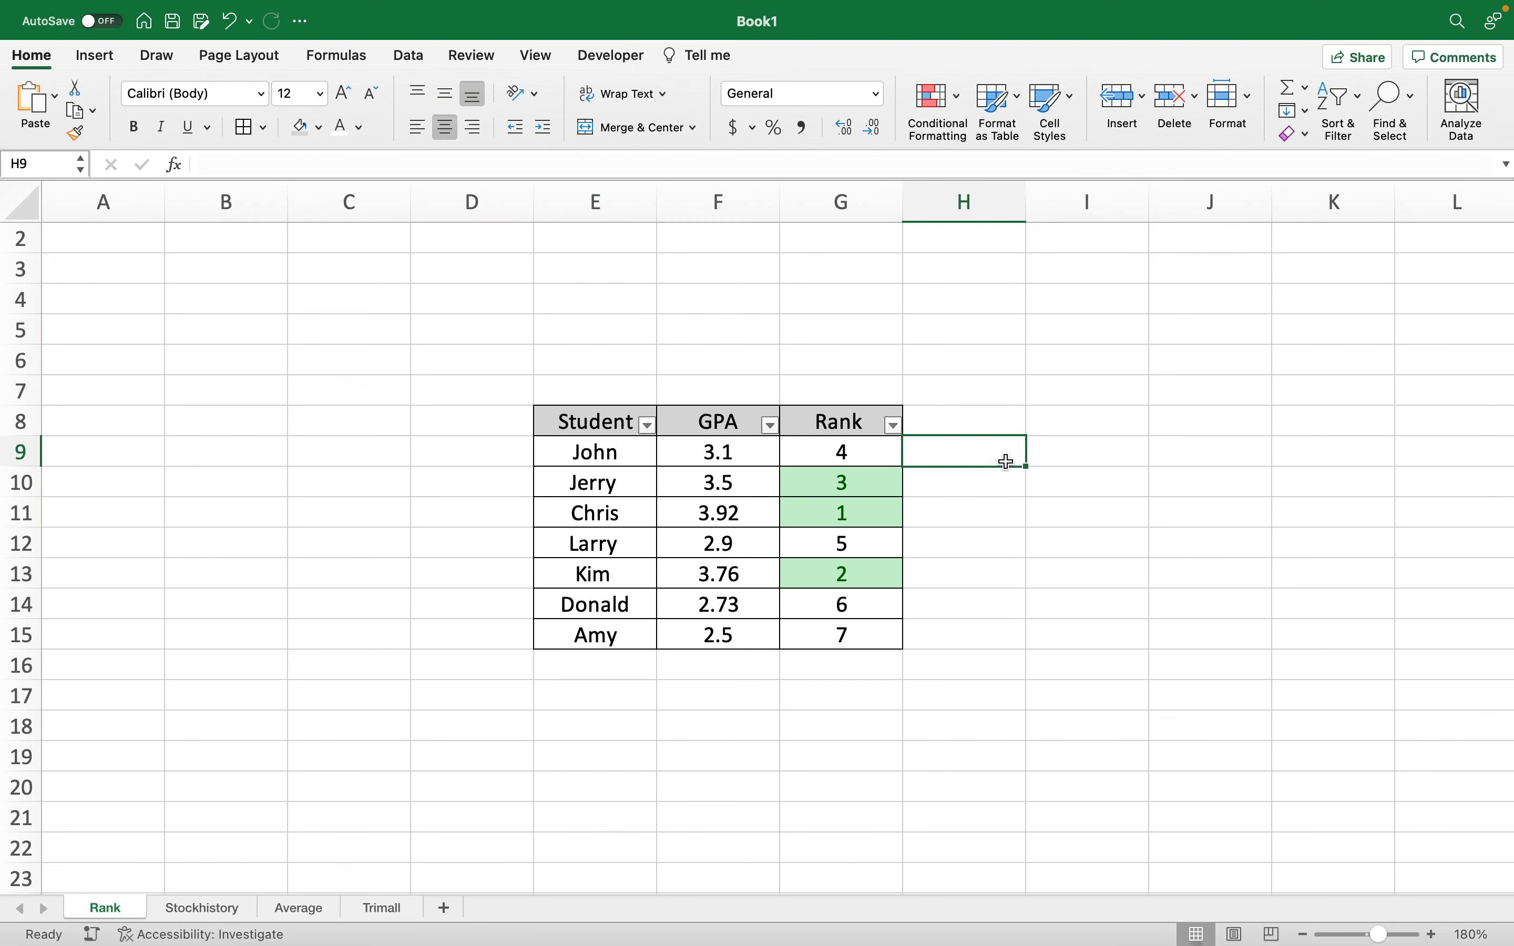
Sort the student table by the Rank column in ascending order.
click(827, 426)
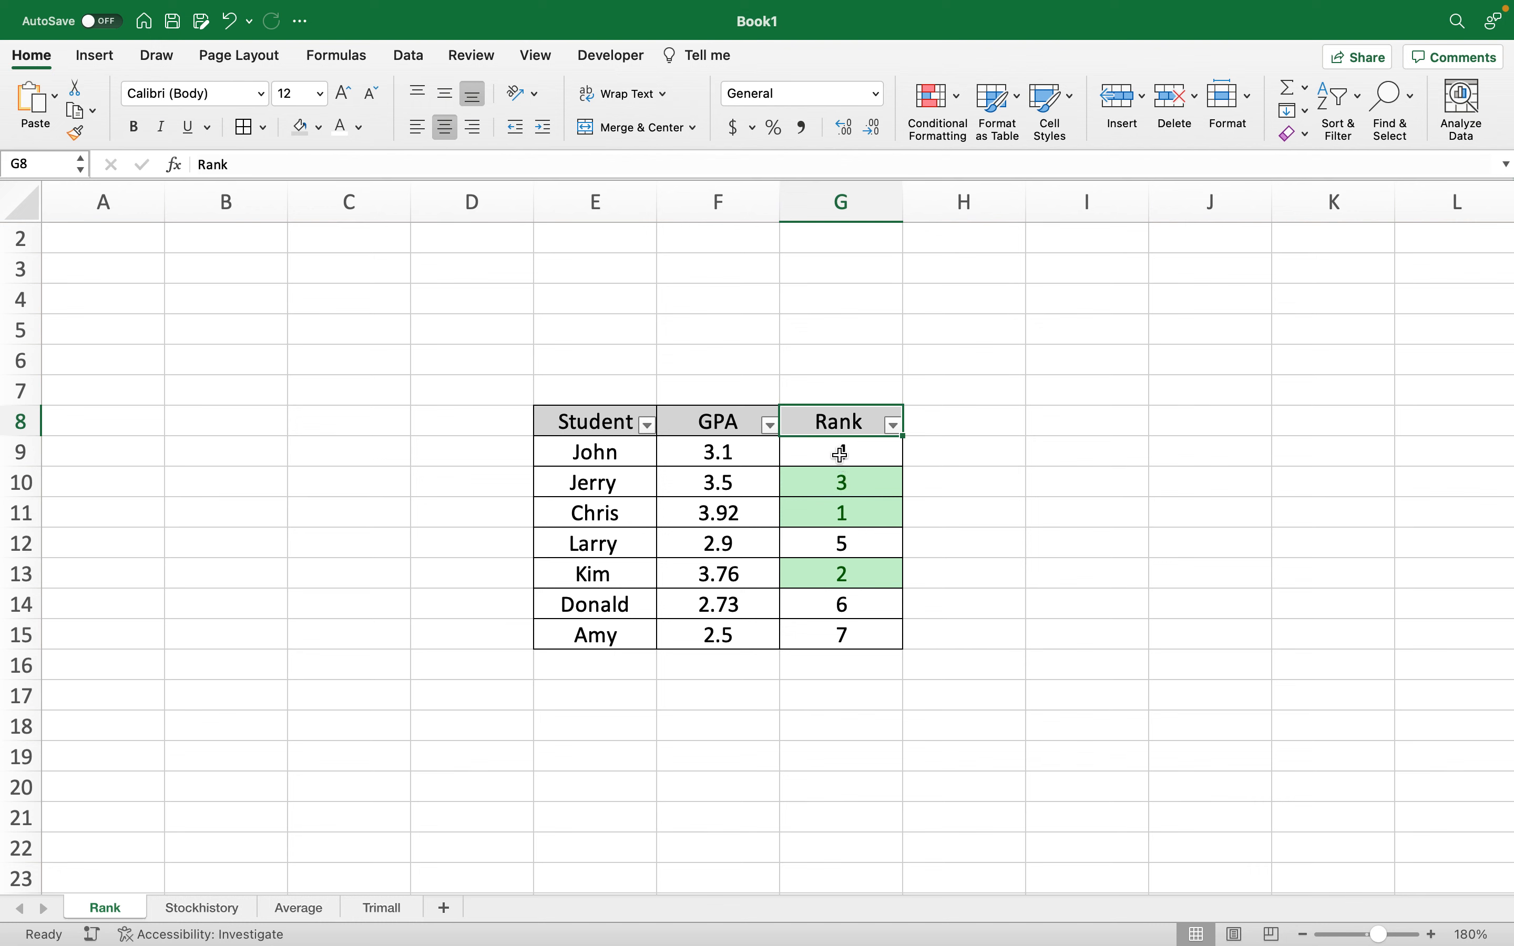
click(894, 424)
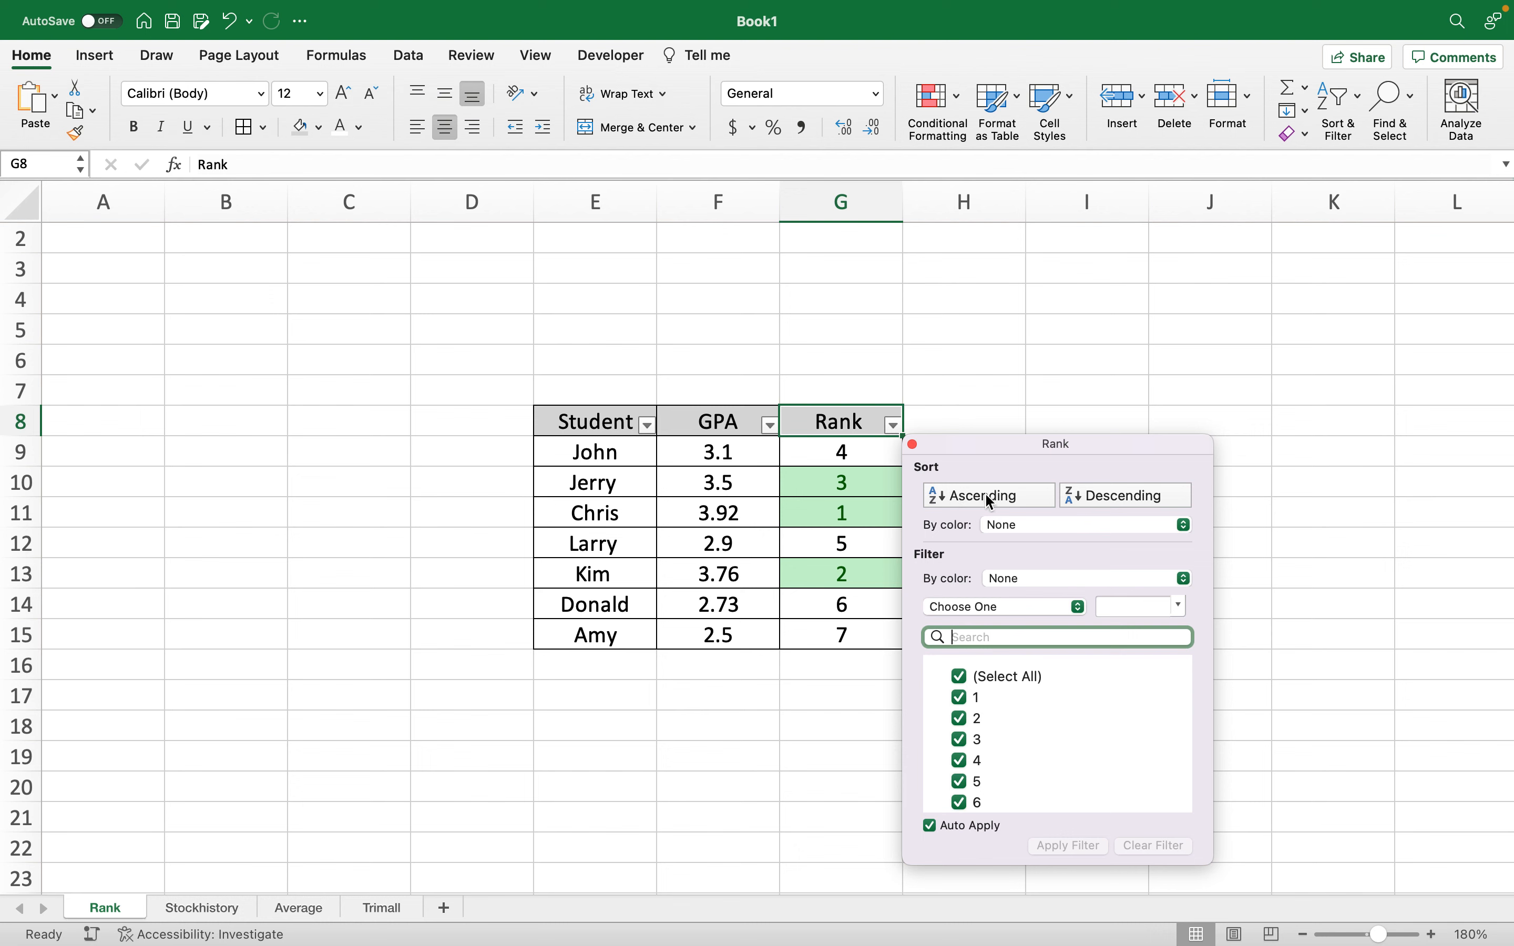
click(986, 495)
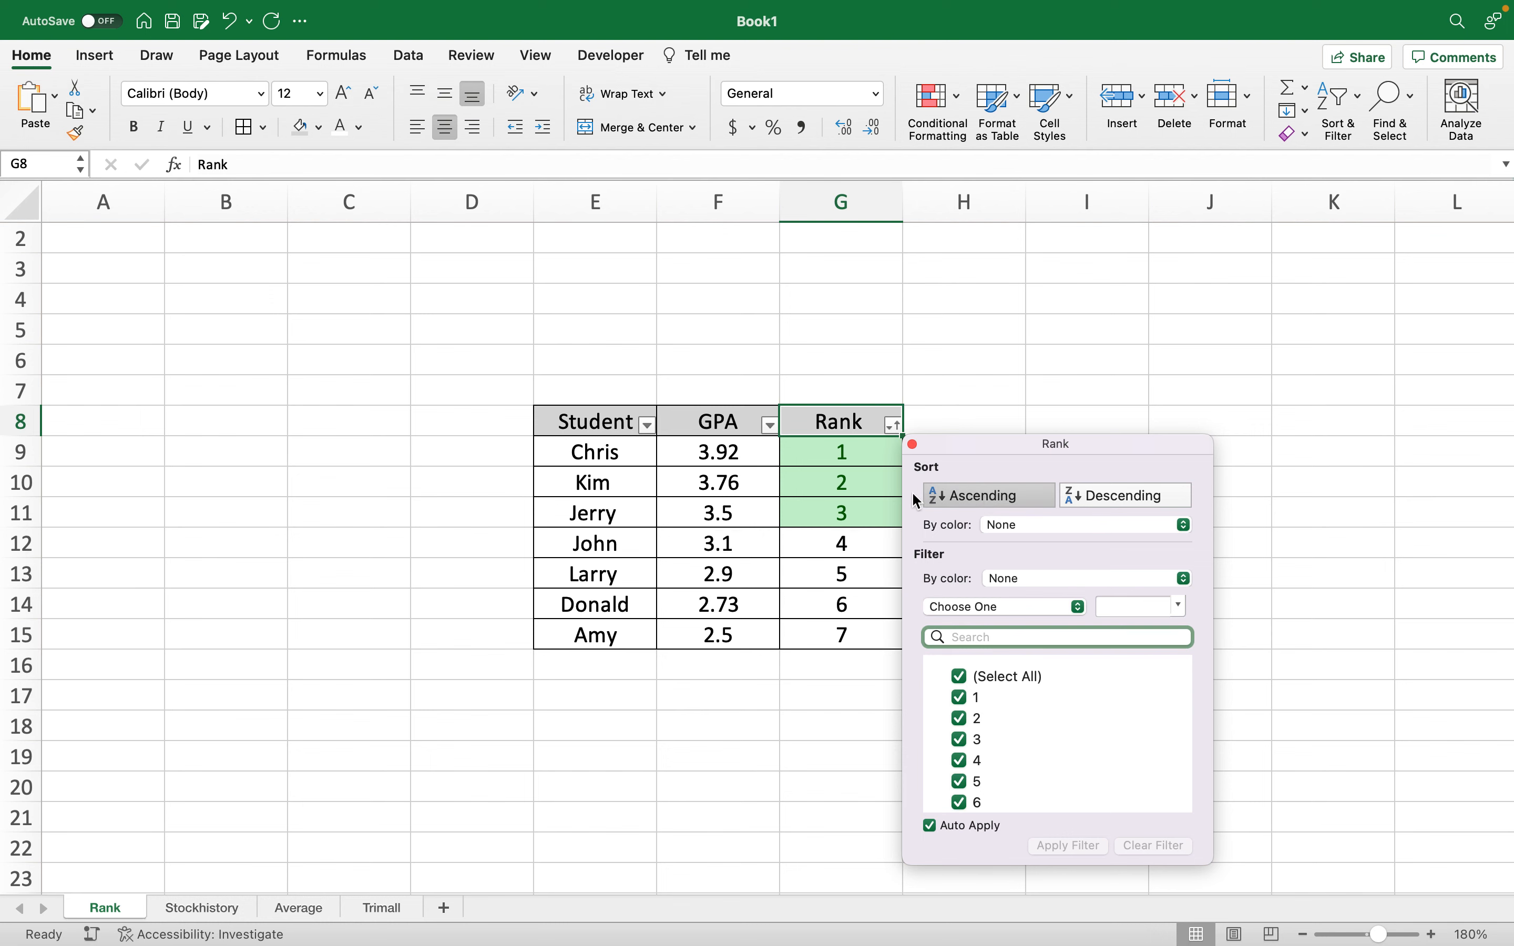
click(847, 452)
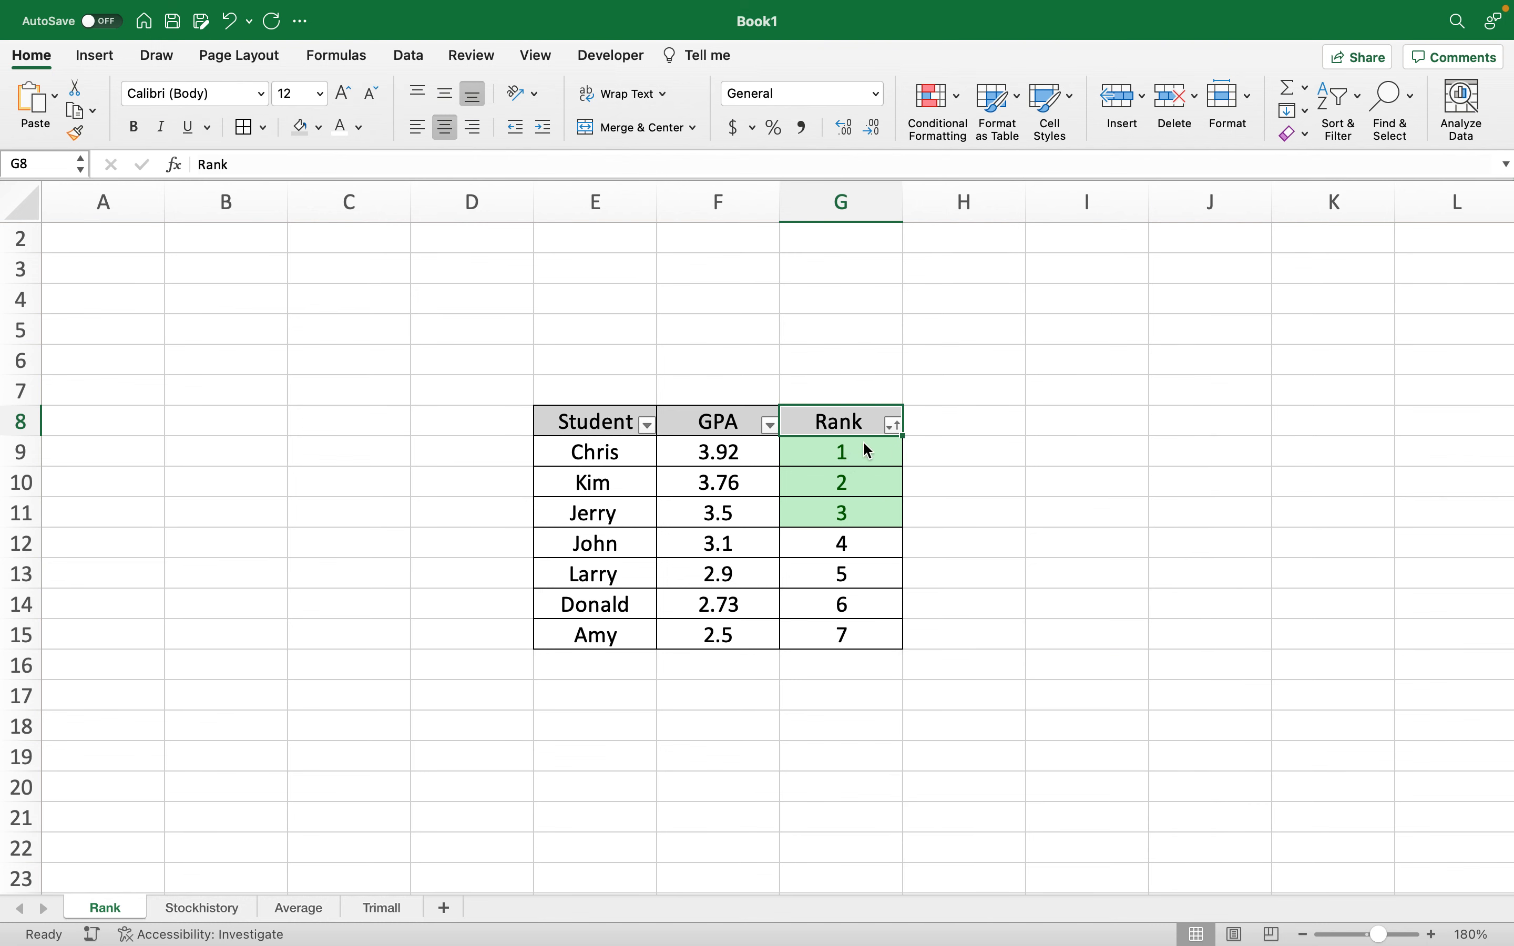
Sort the student table by the Rank column in descending order.
click(894, 425)
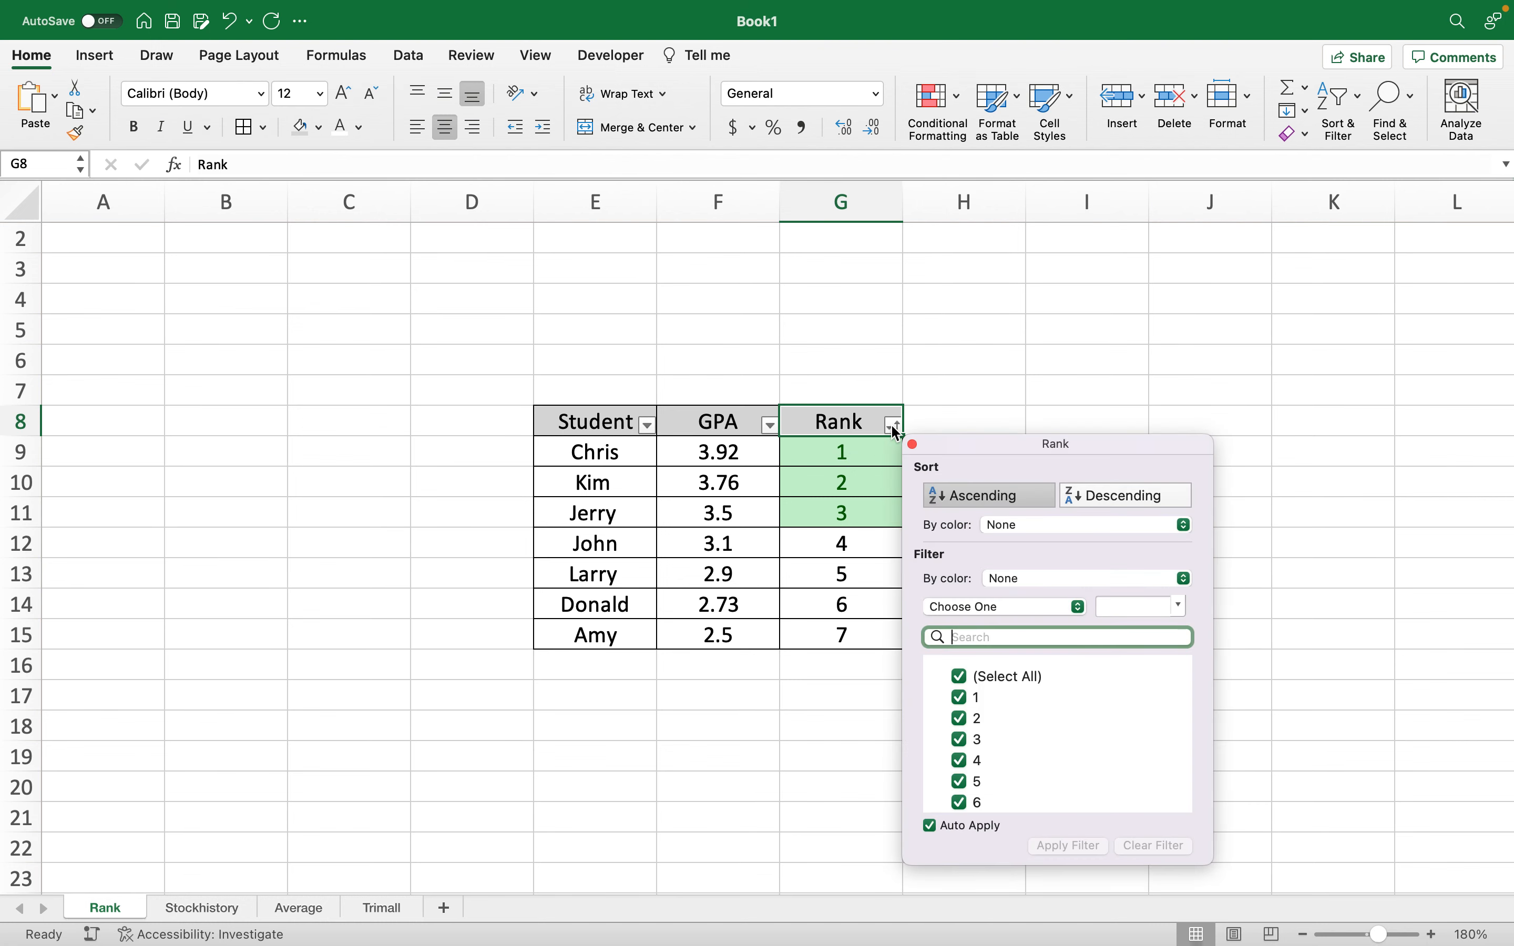
click(1115, 497)
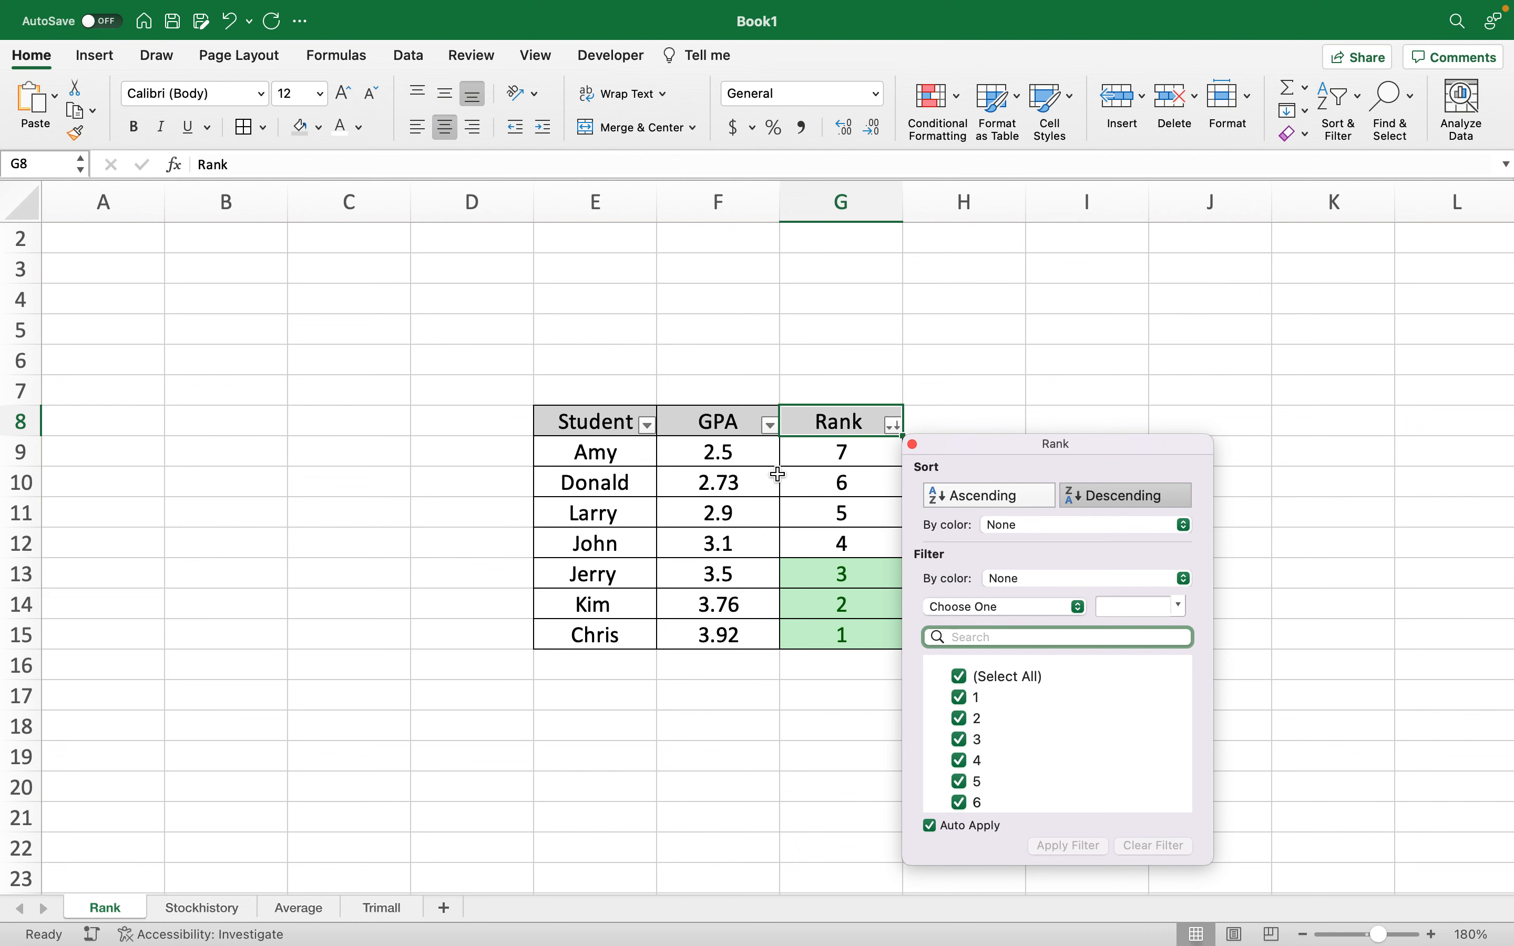
click(895, 425)
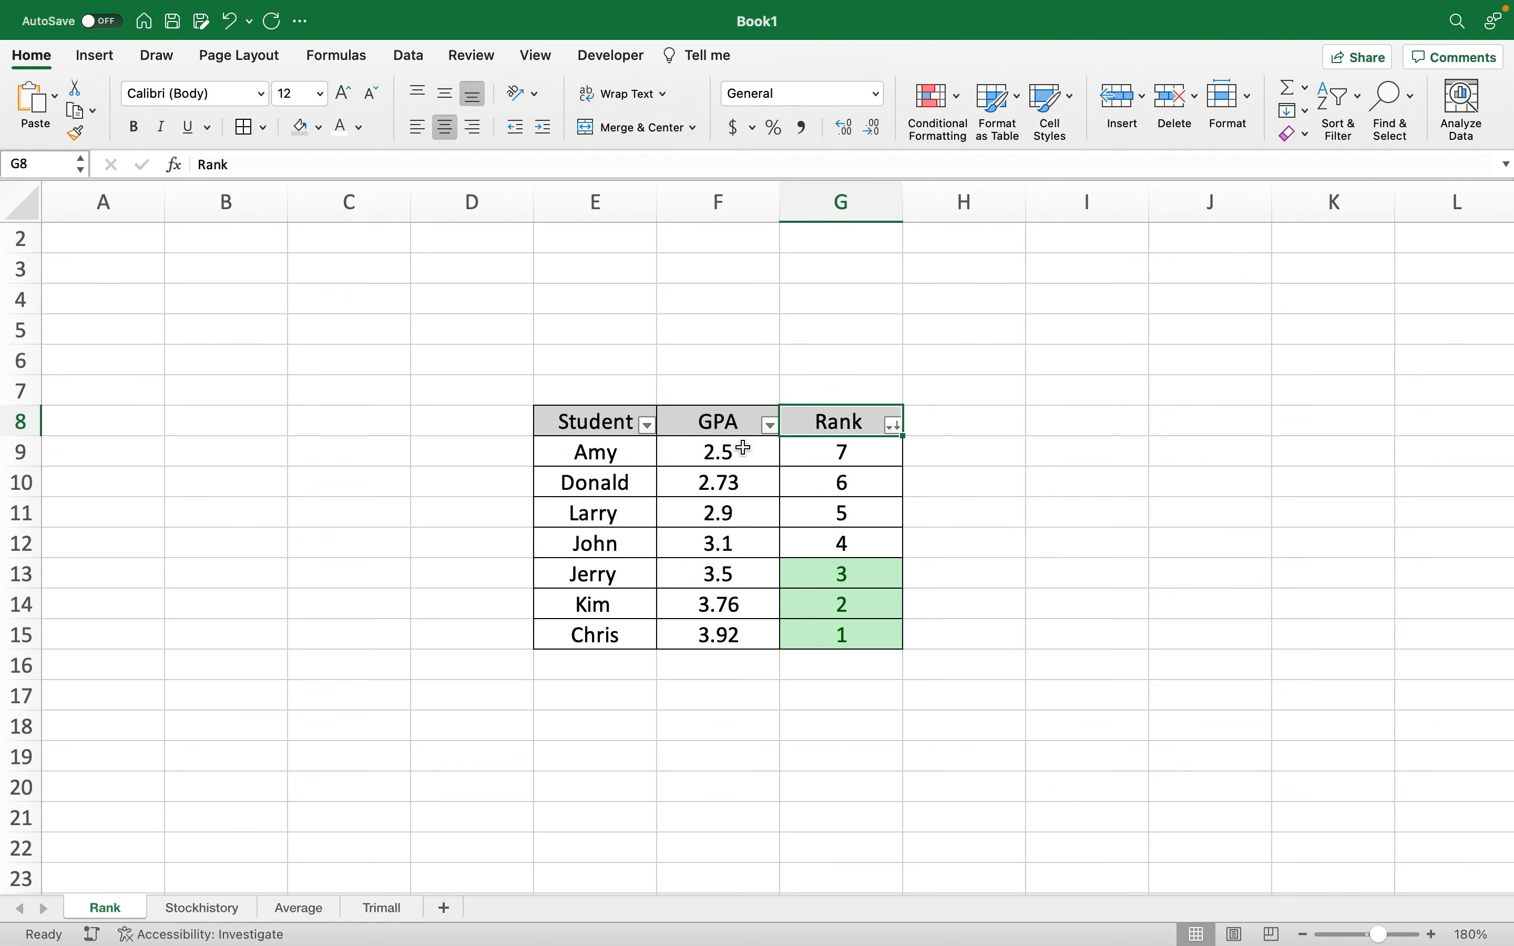
double_click(863, 450)
click(962, 493)
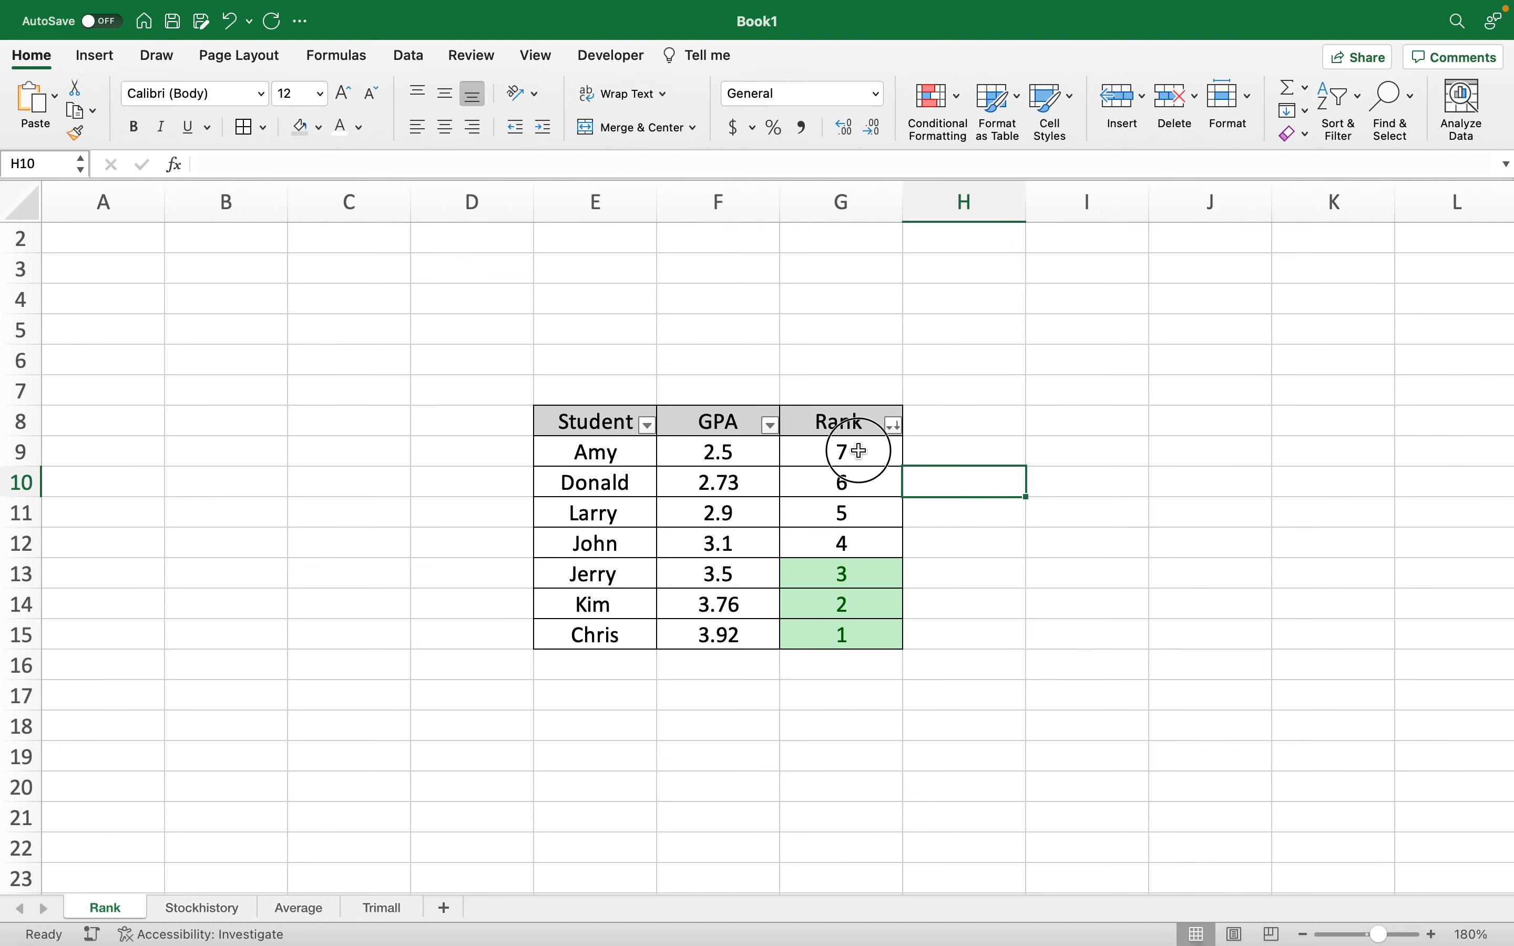
Clear the conditional formatting rules from the rank cells G9:G15 of the re-sorted table.
drag(861, 449, 859, 637)
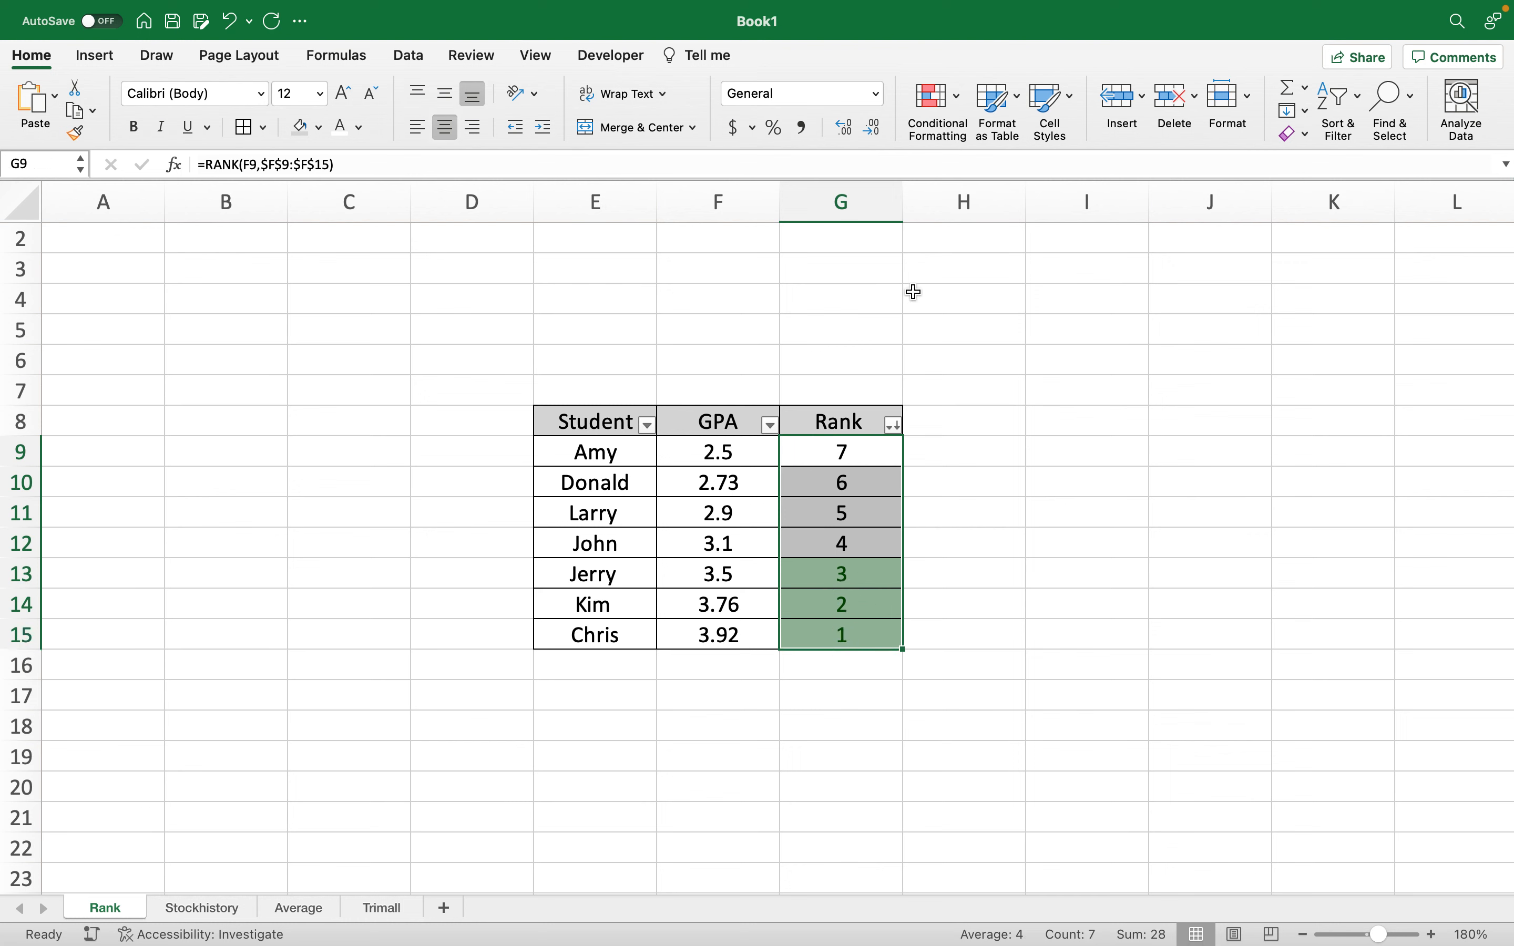
click(955, 103)
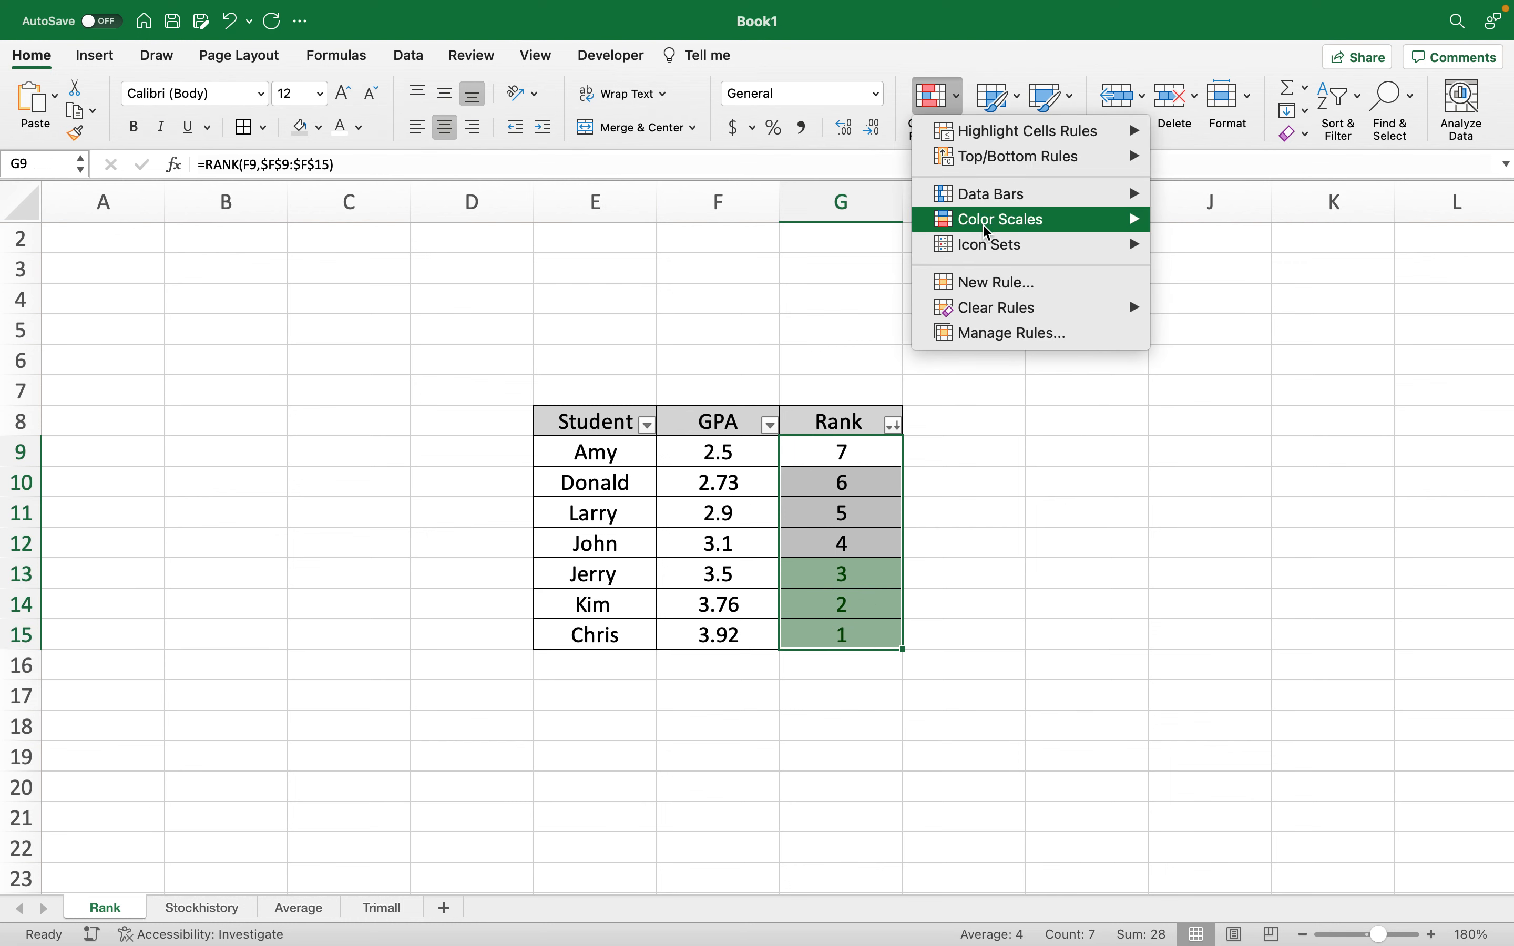
mouse_move(1024, 308)
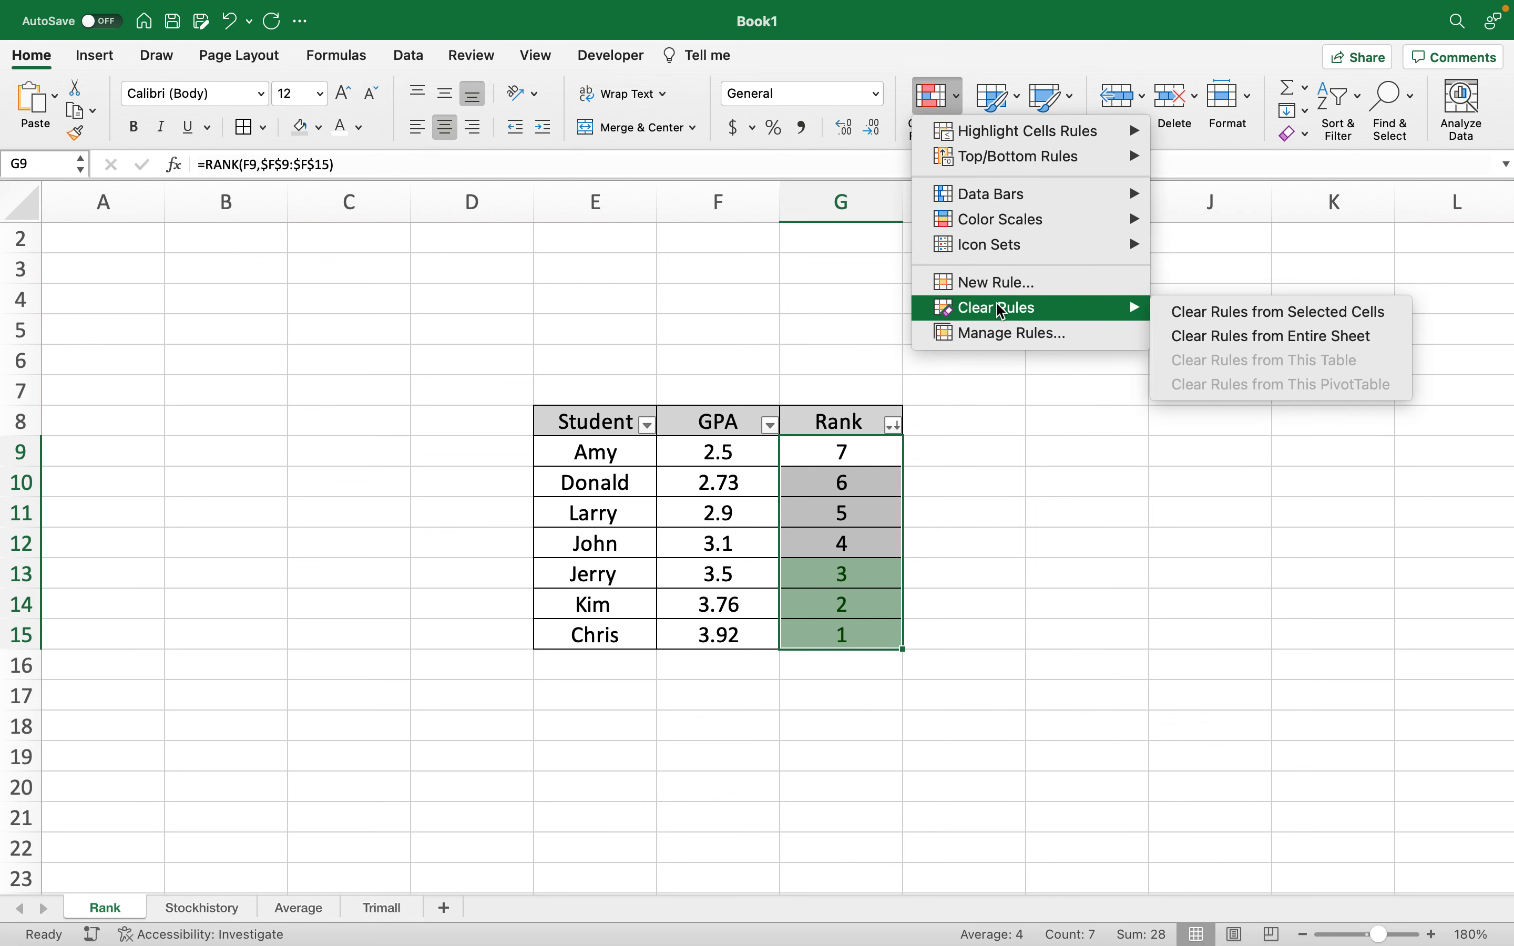
click(1194, 311)
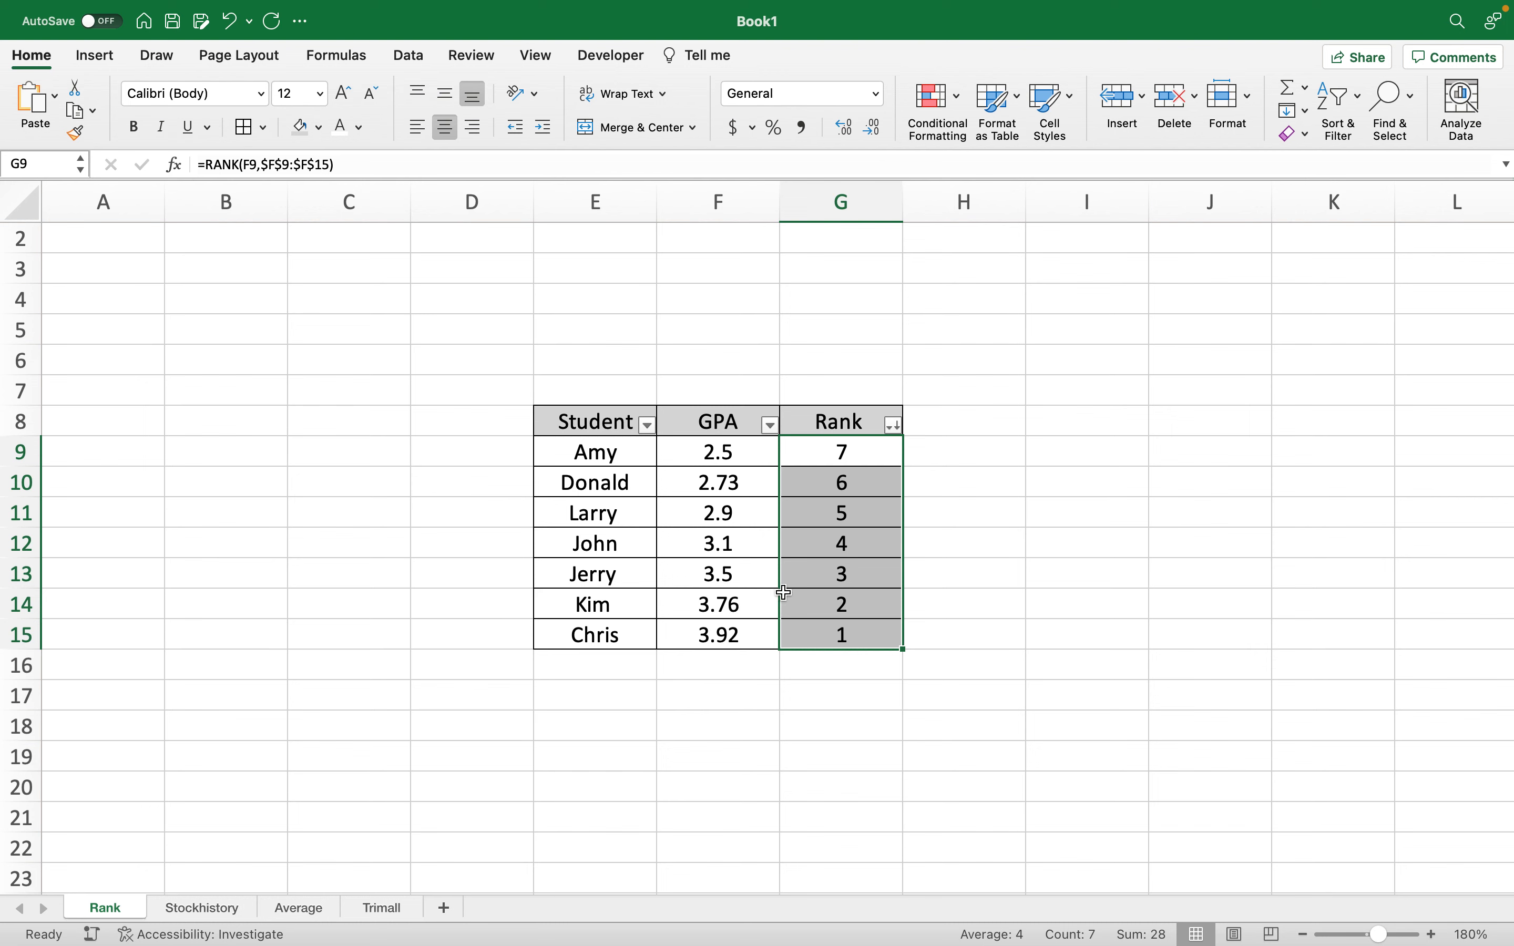
Wrap the RANK formula in G9 in an IF function with the logical test F9>3 and RANK as the value if true.
double_click(812, 452)
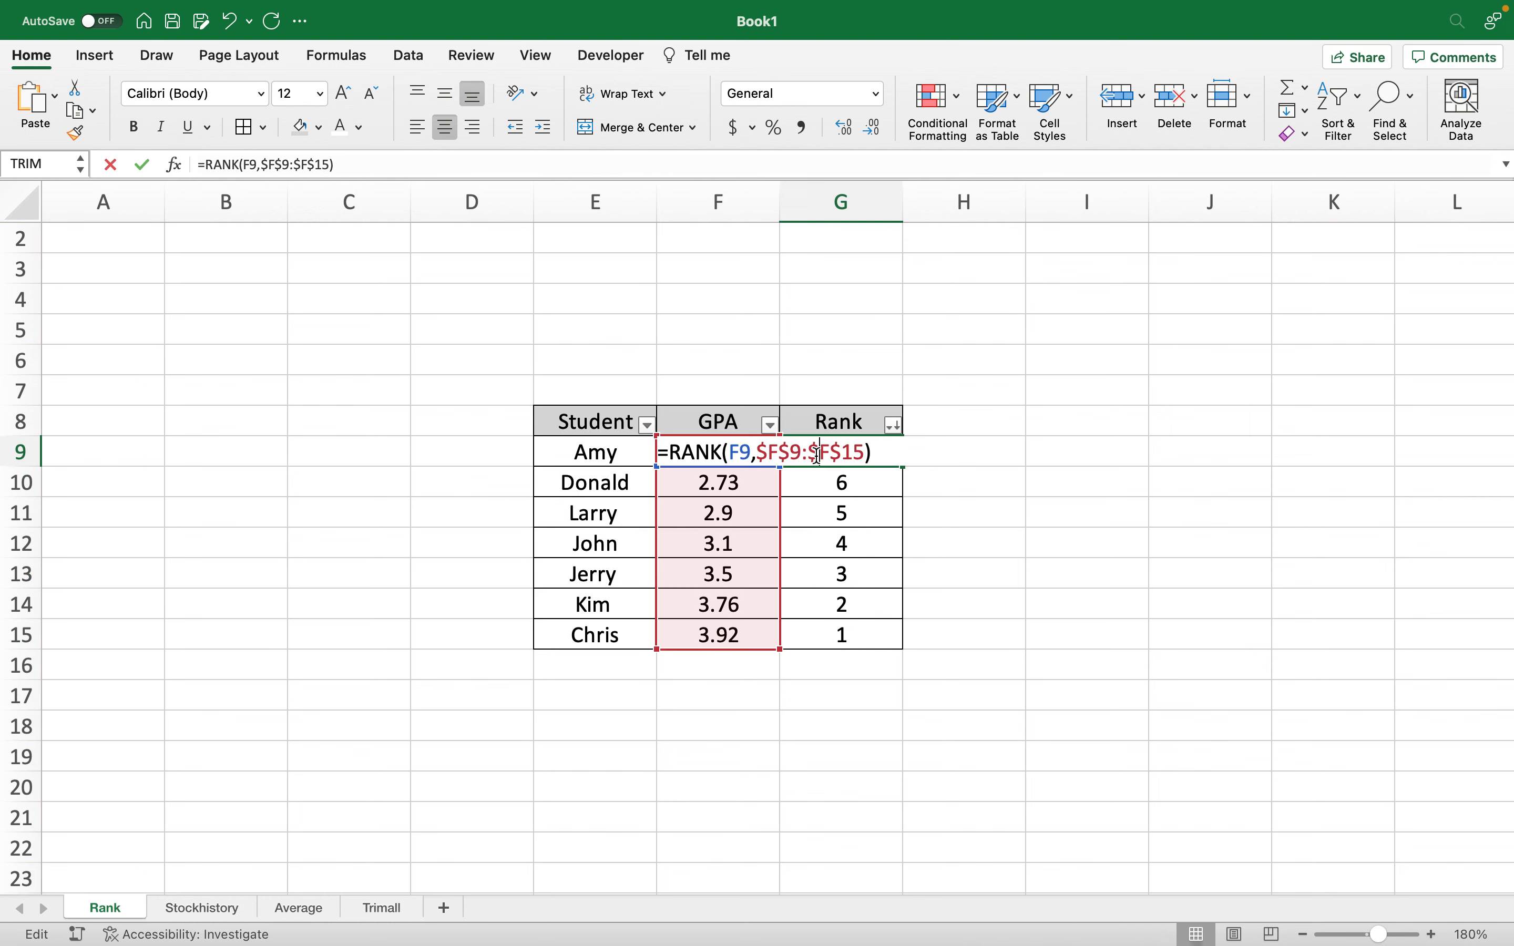
click(669, 452)
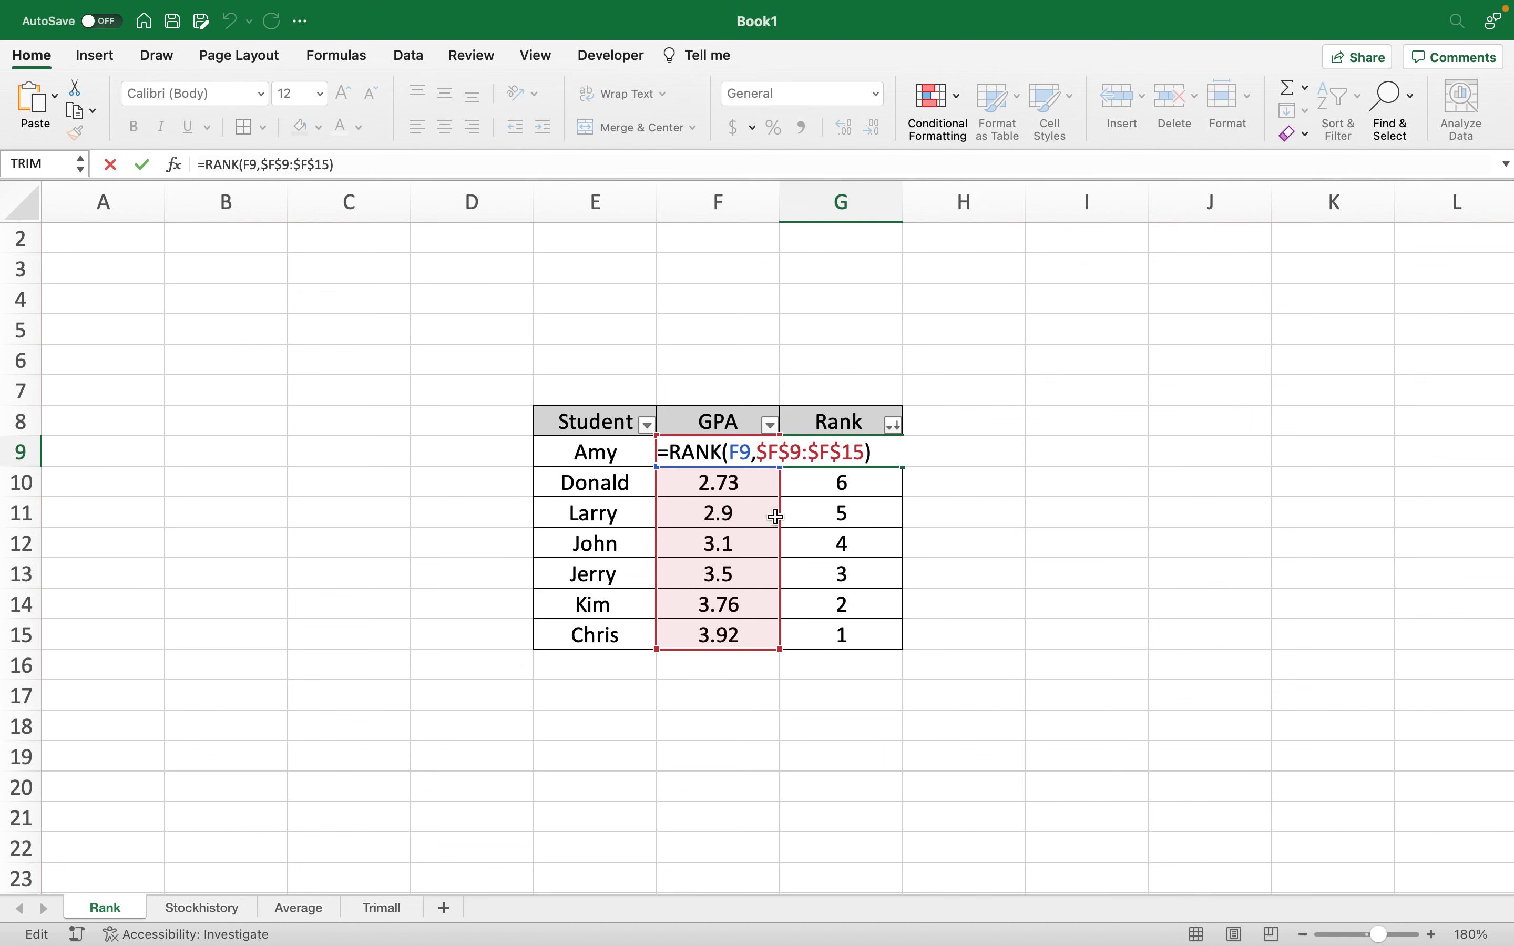
text(if)
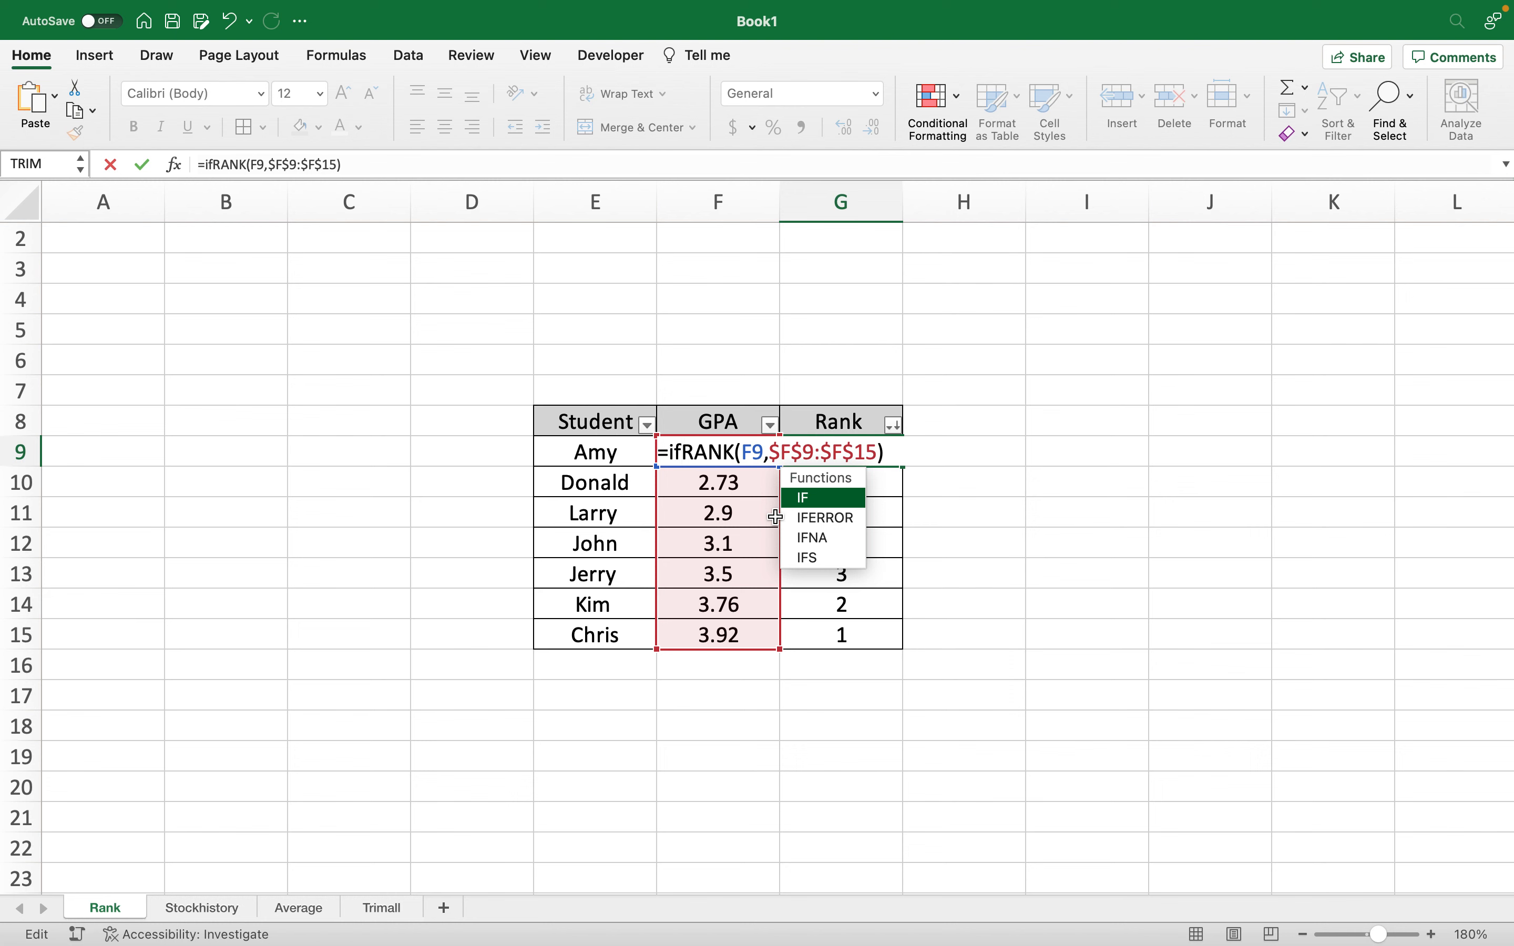
text(()
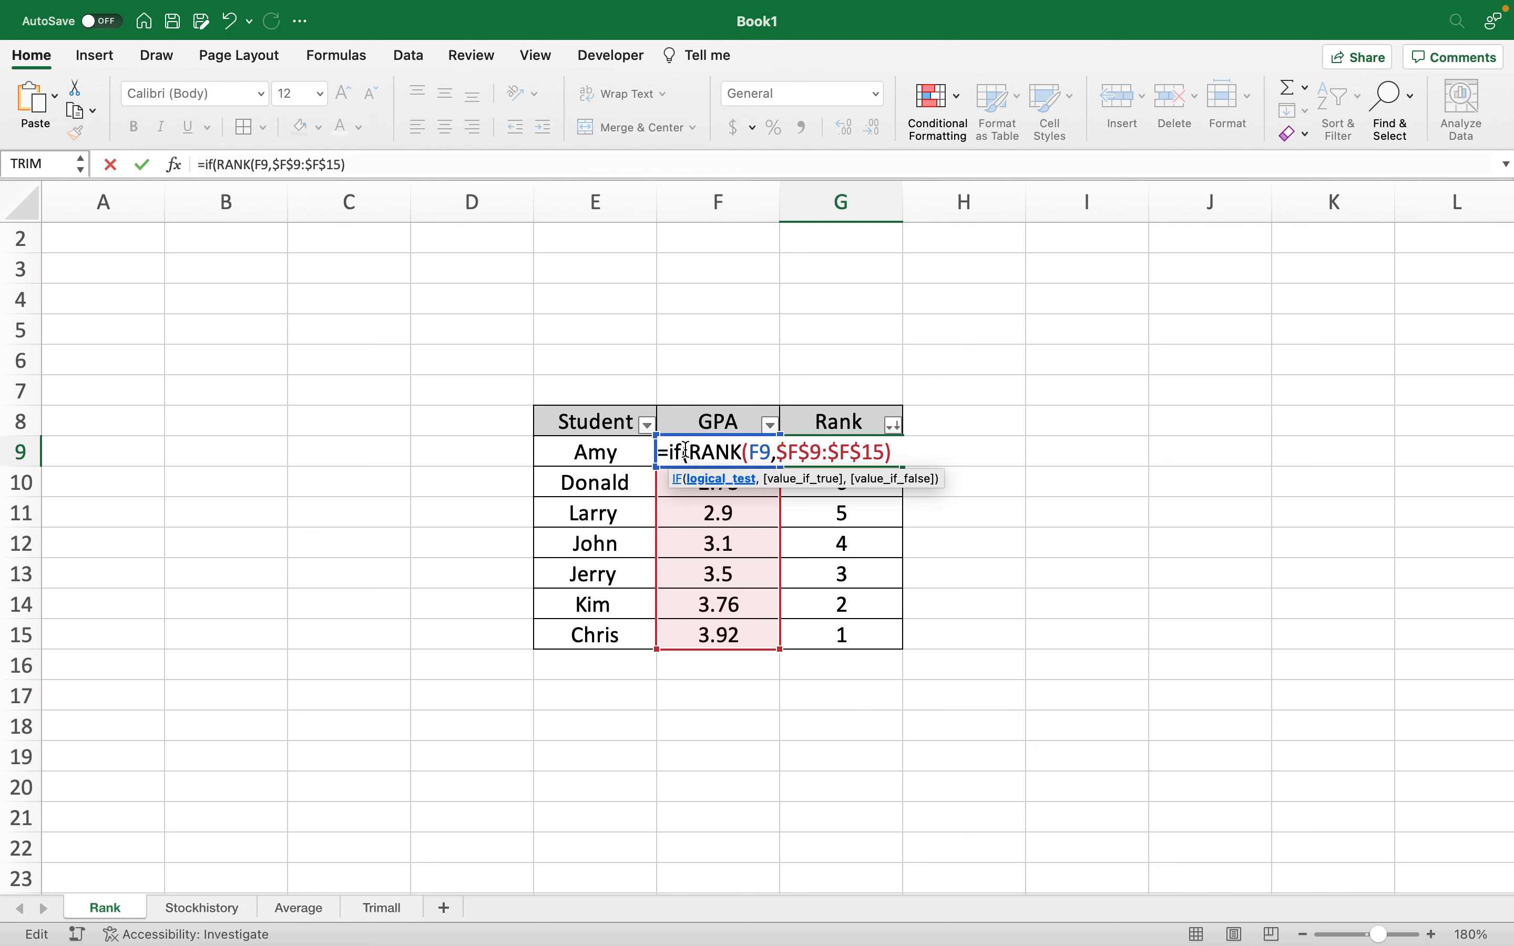
text(F)
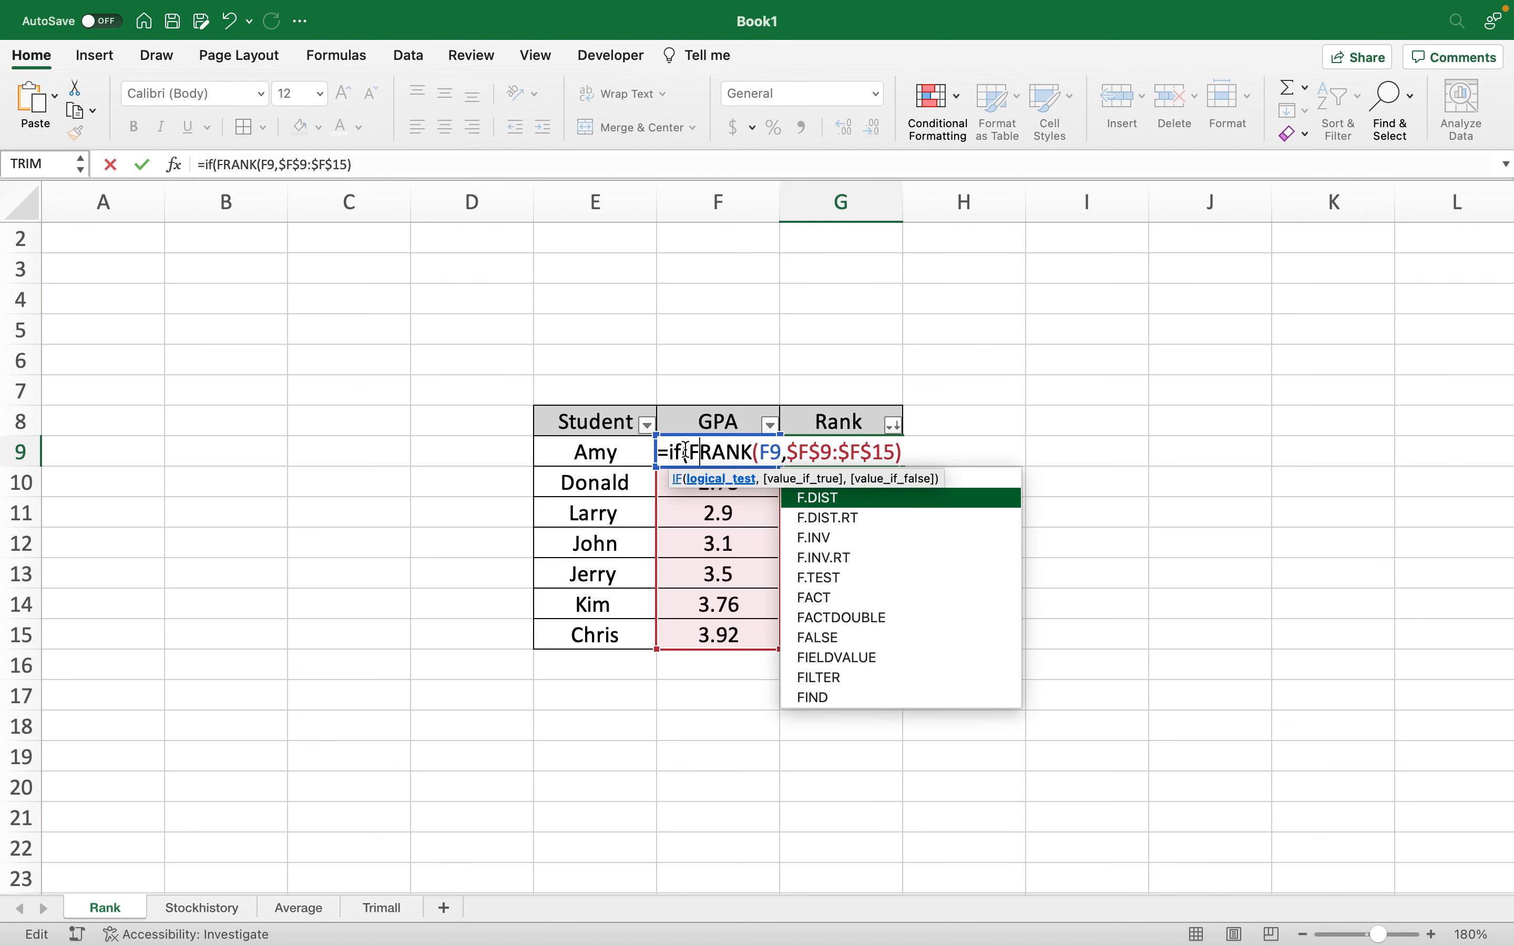
text(9)
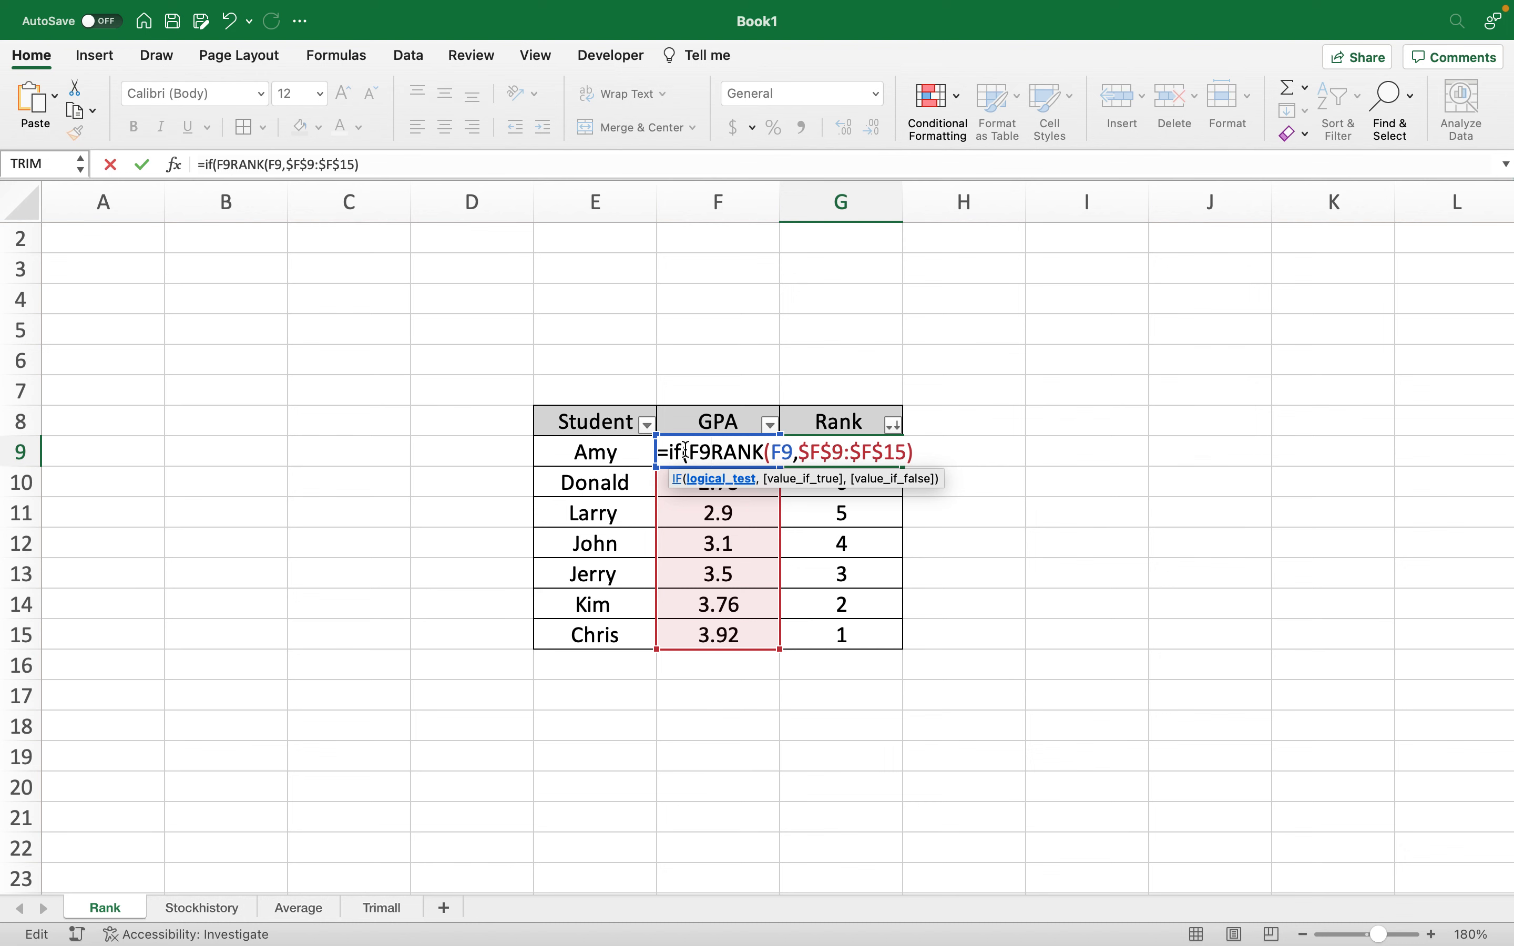
text(>)
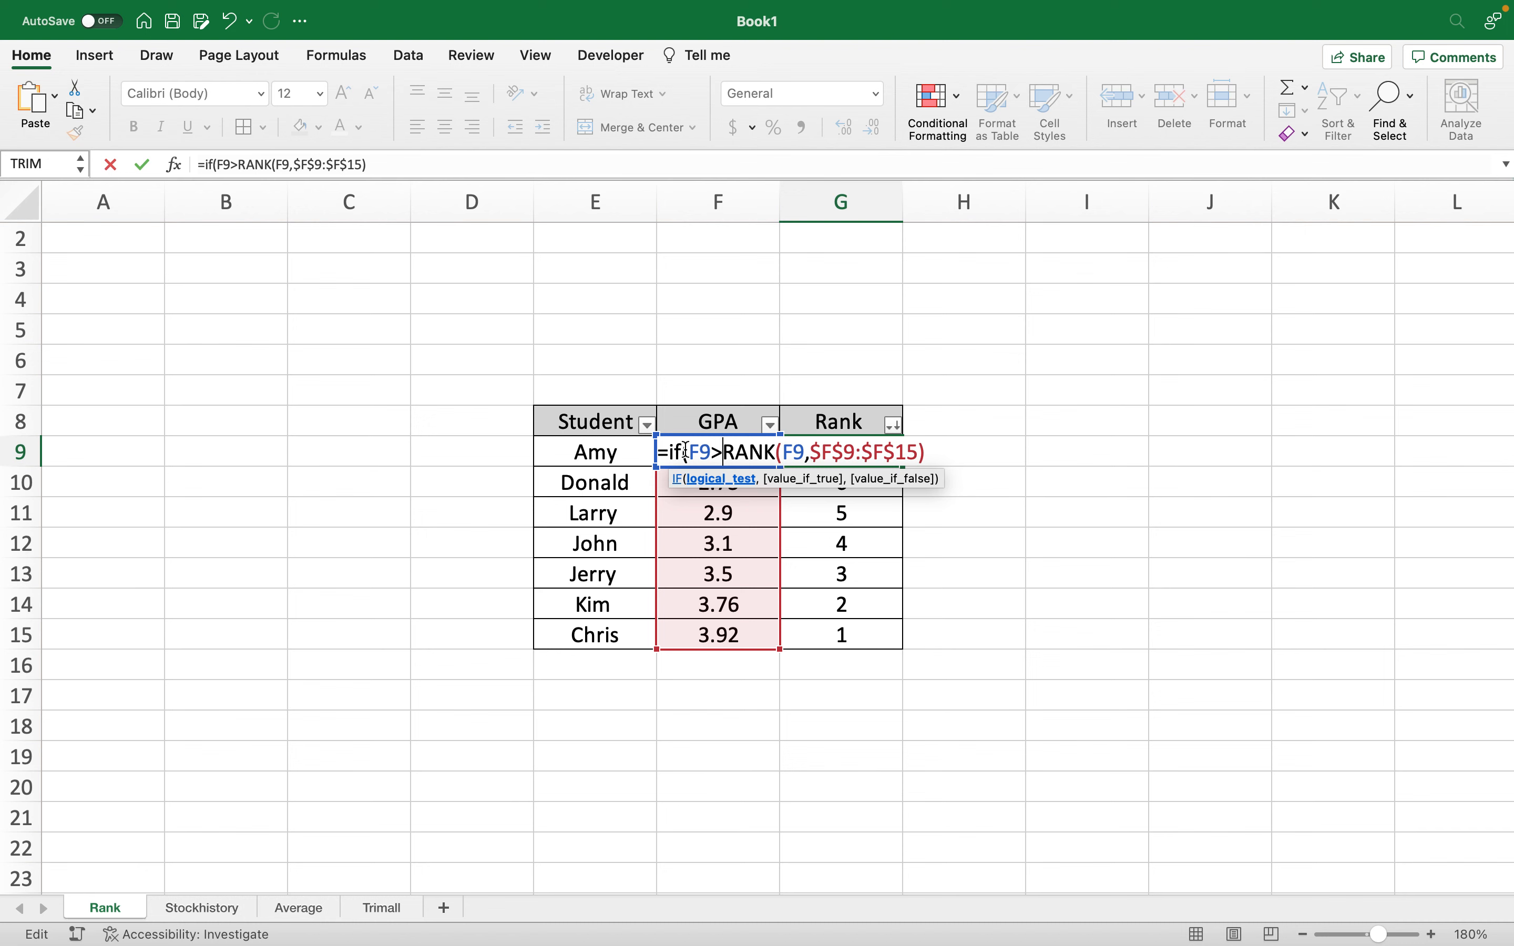
text(3)
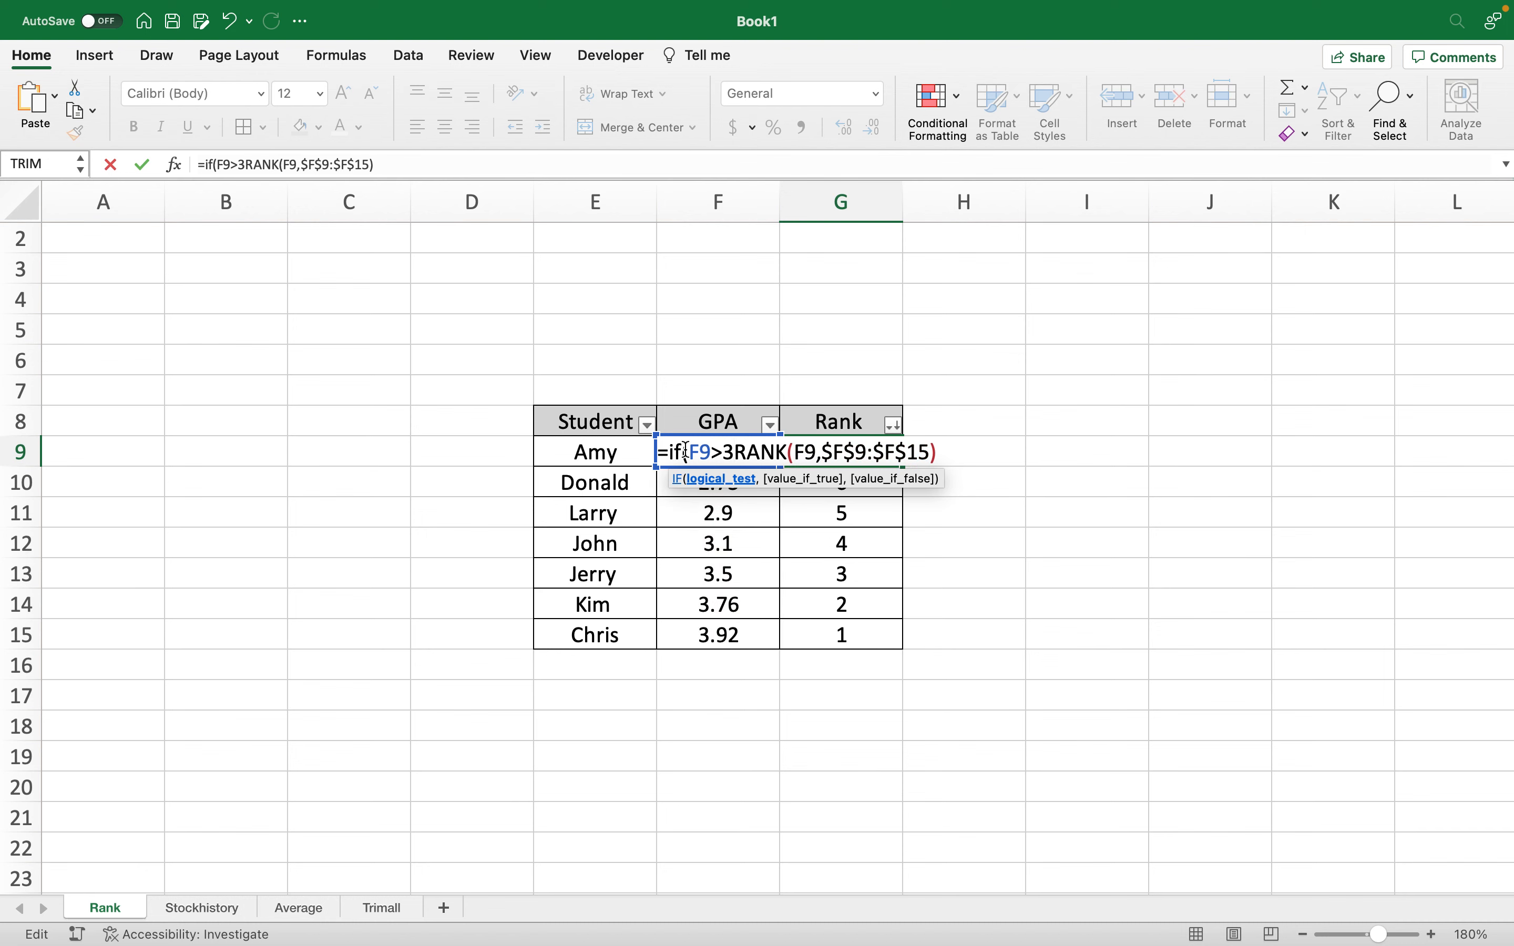
text(,)
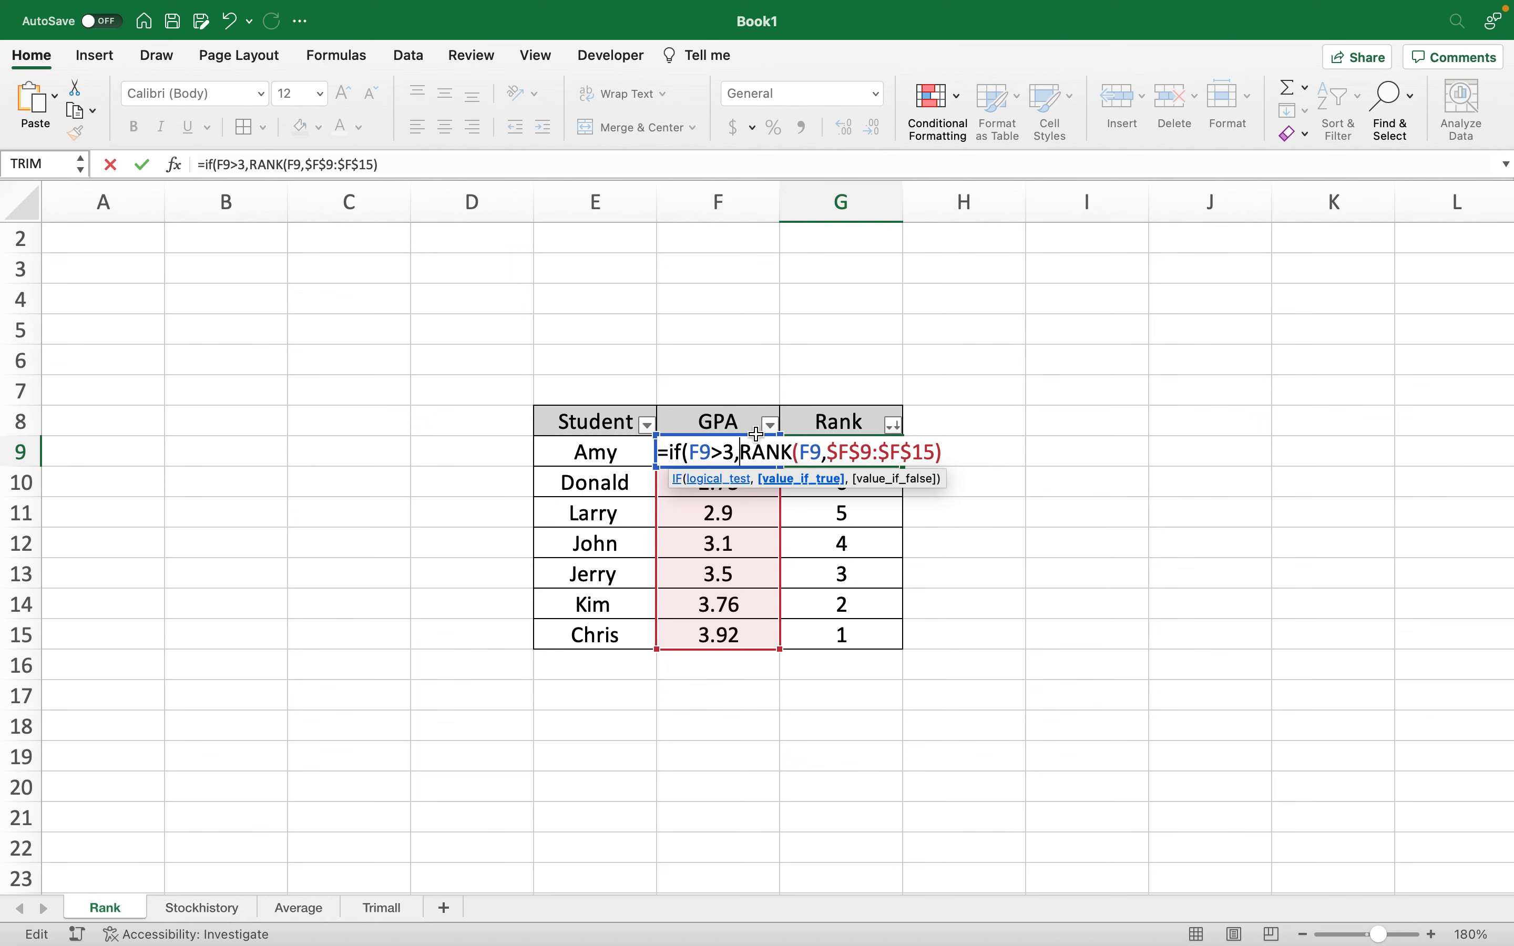
Complete the IF formula in G9 with an empty string "" as the value if false and fill it down to G15.
click(957, 456)
text(,)
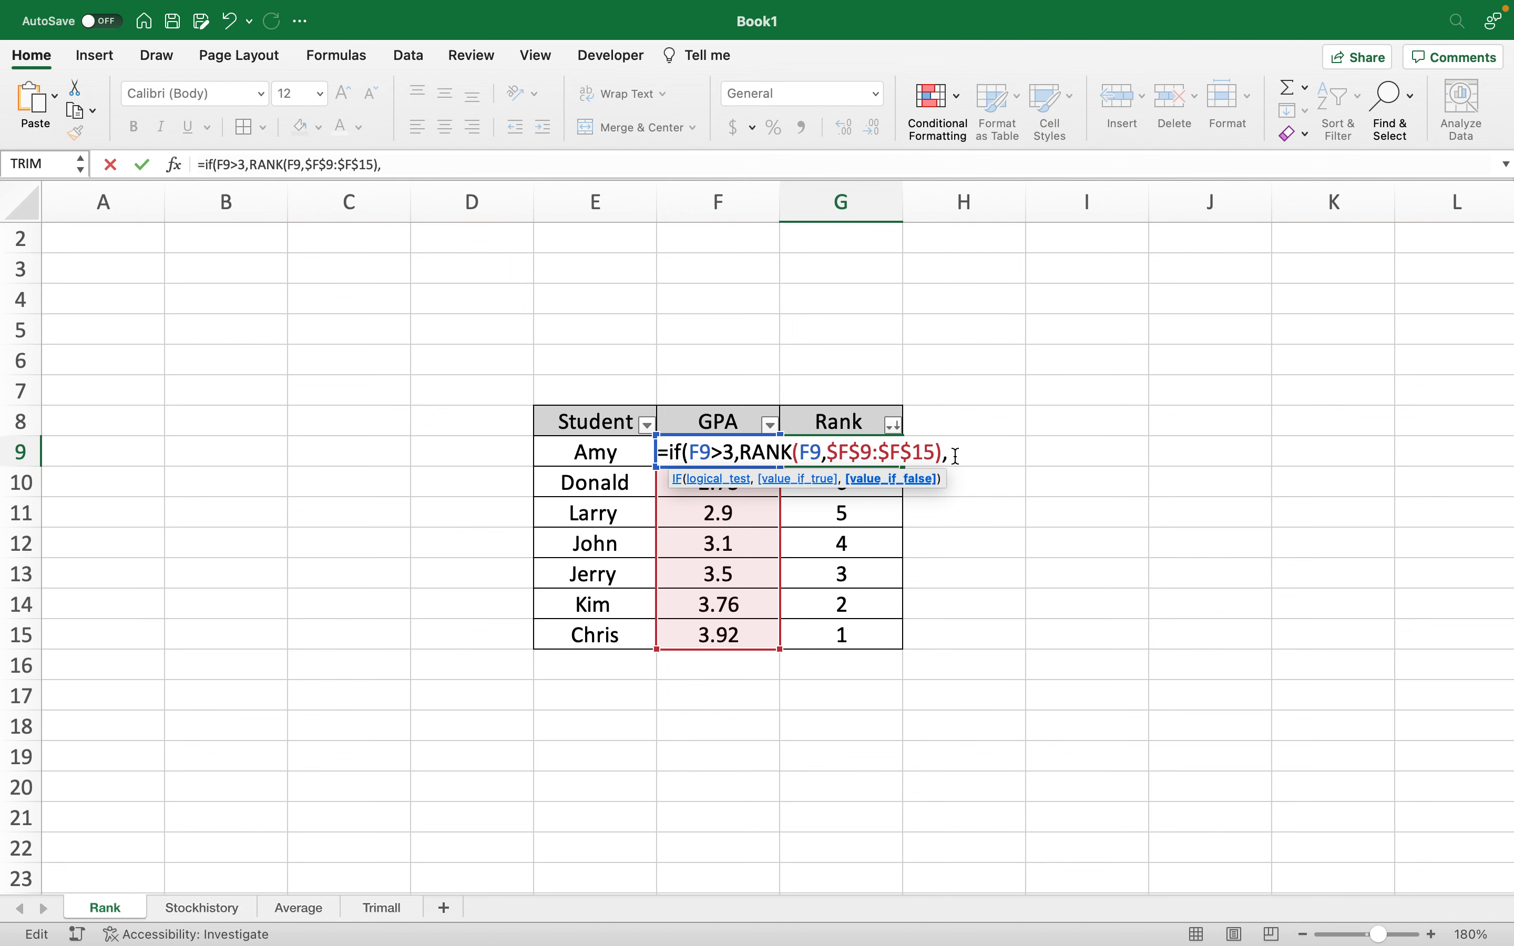
text(""))
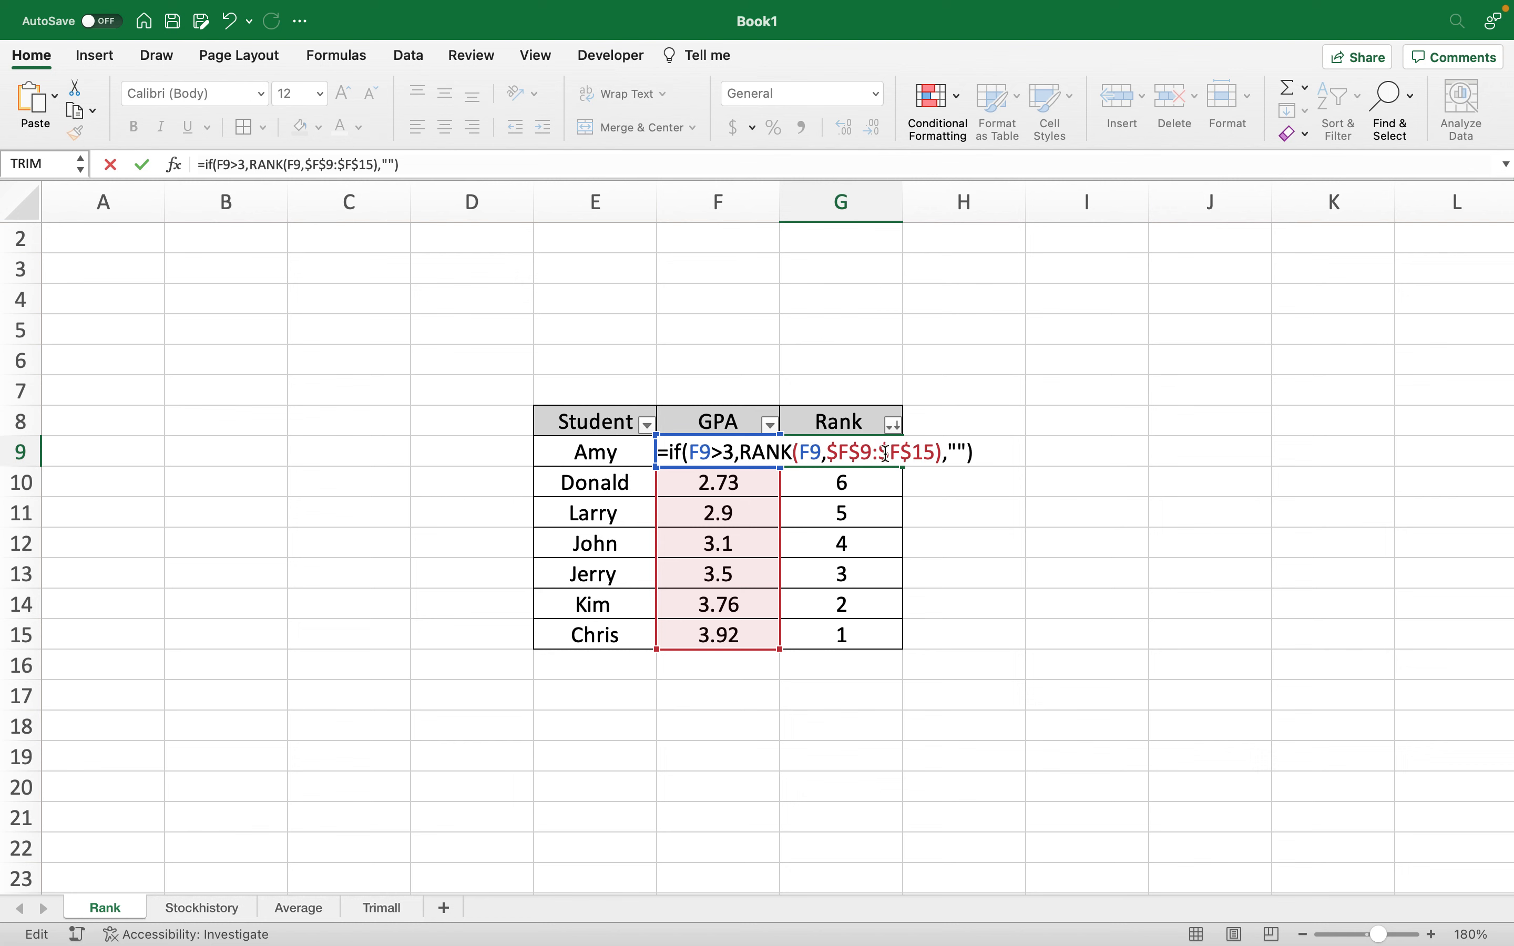
click(959, 452)
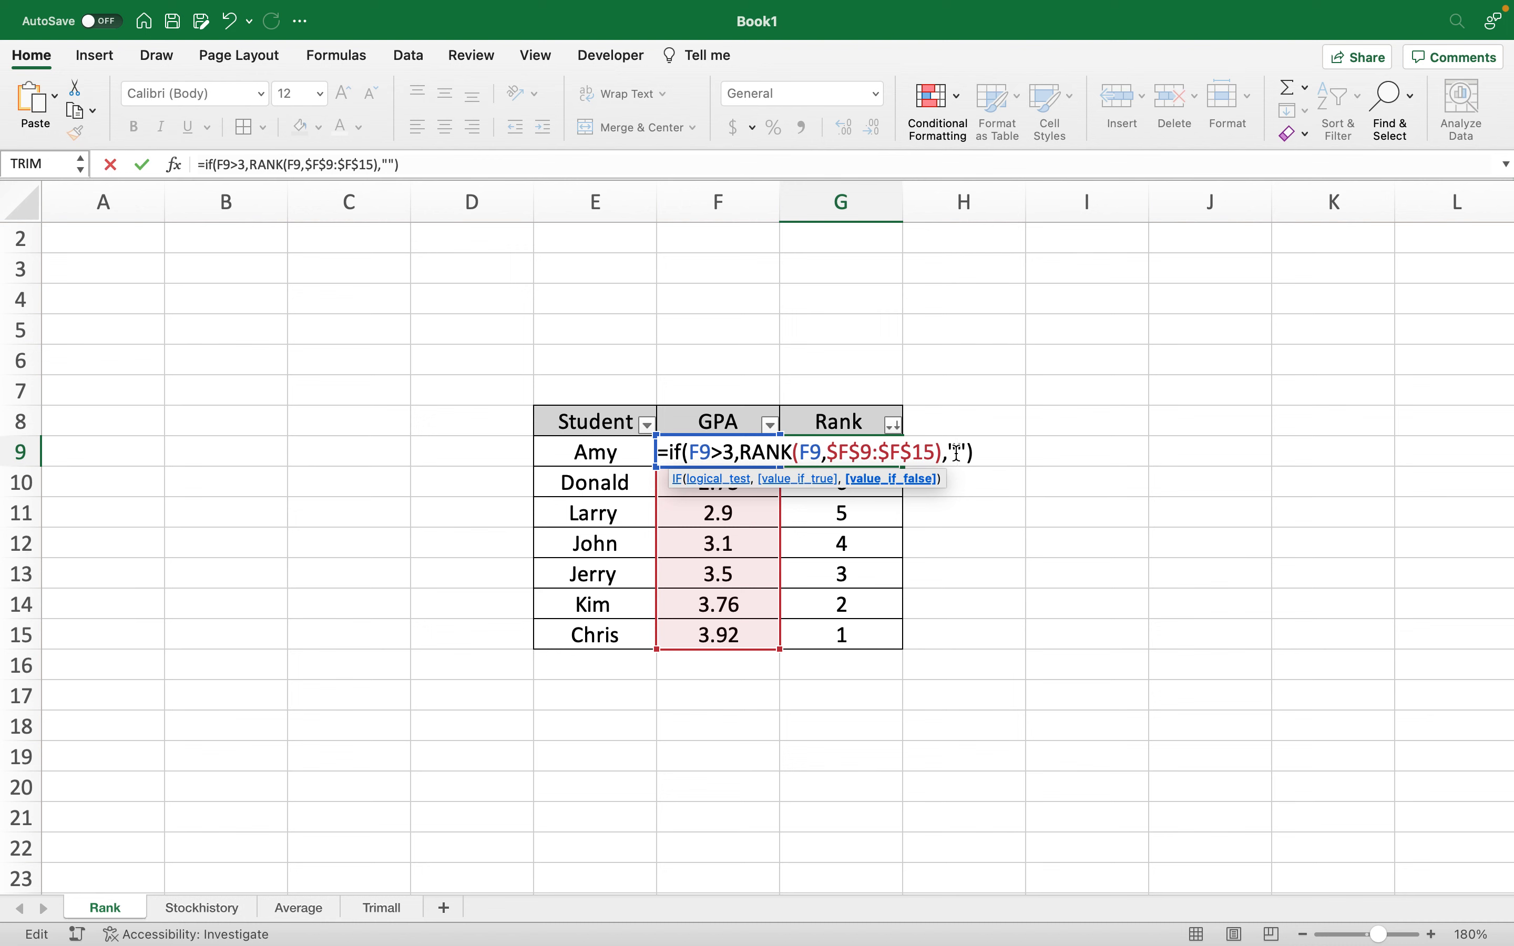
click(982, 452)
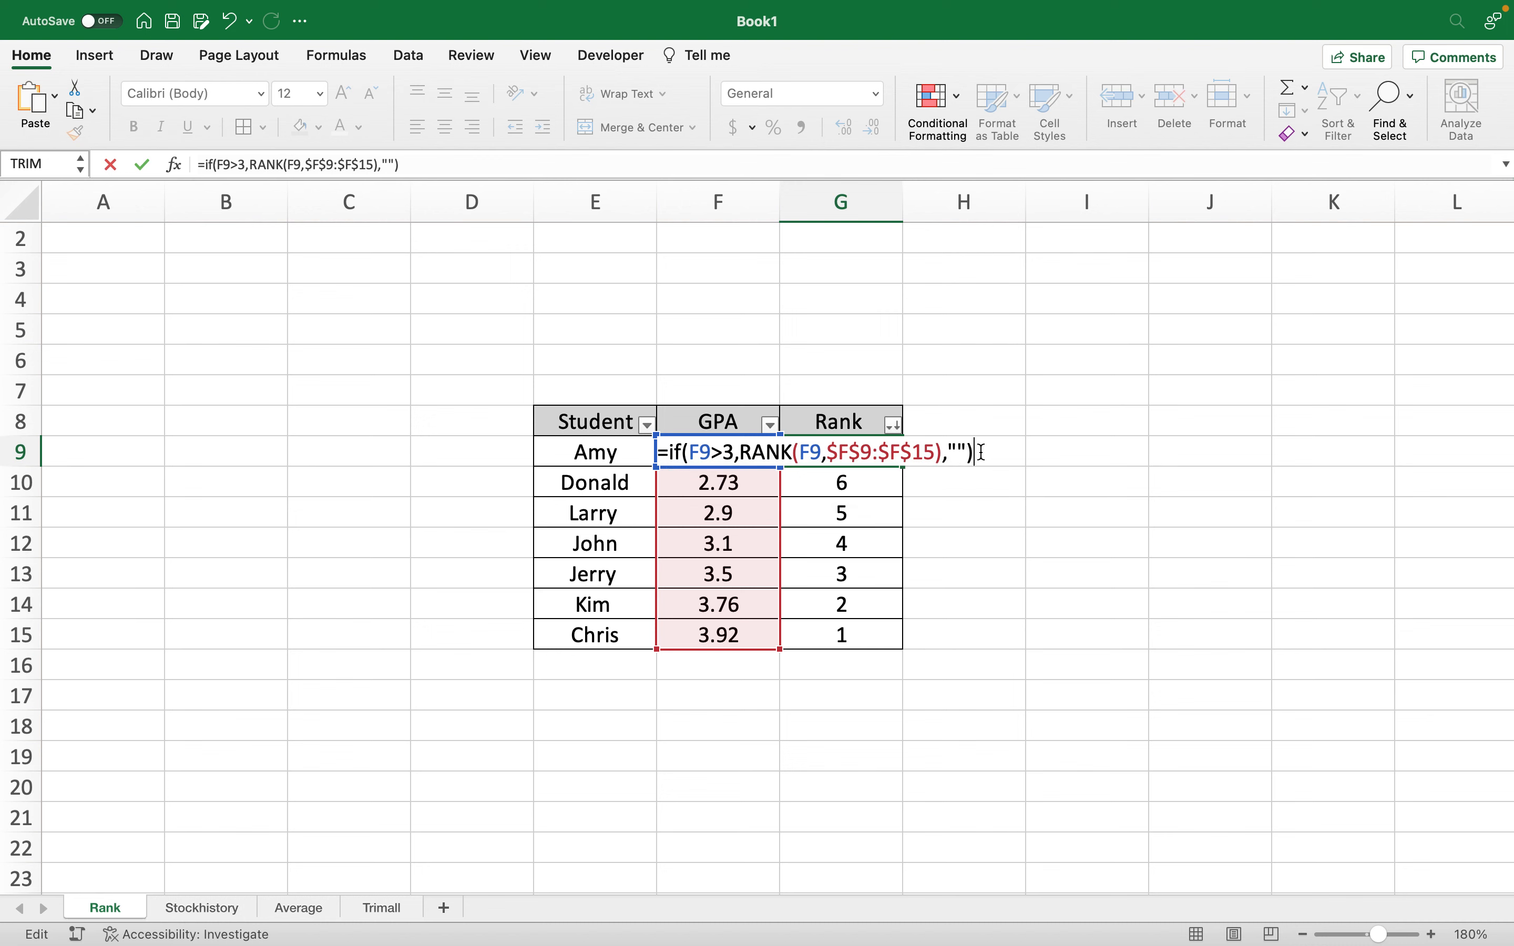
key(Return)
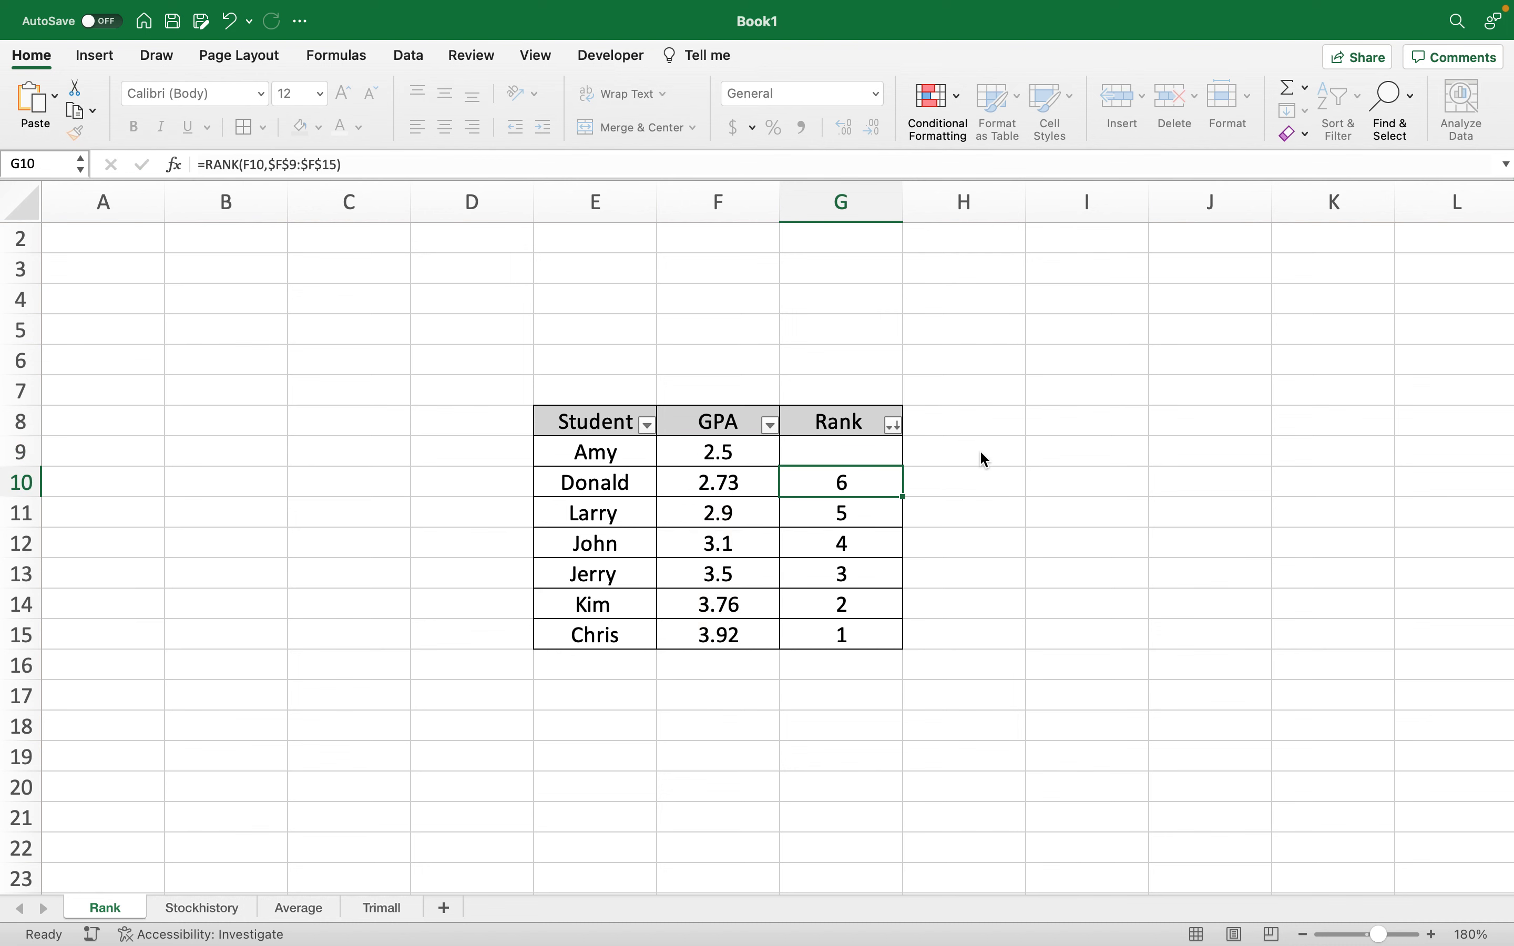
click(854, 447)
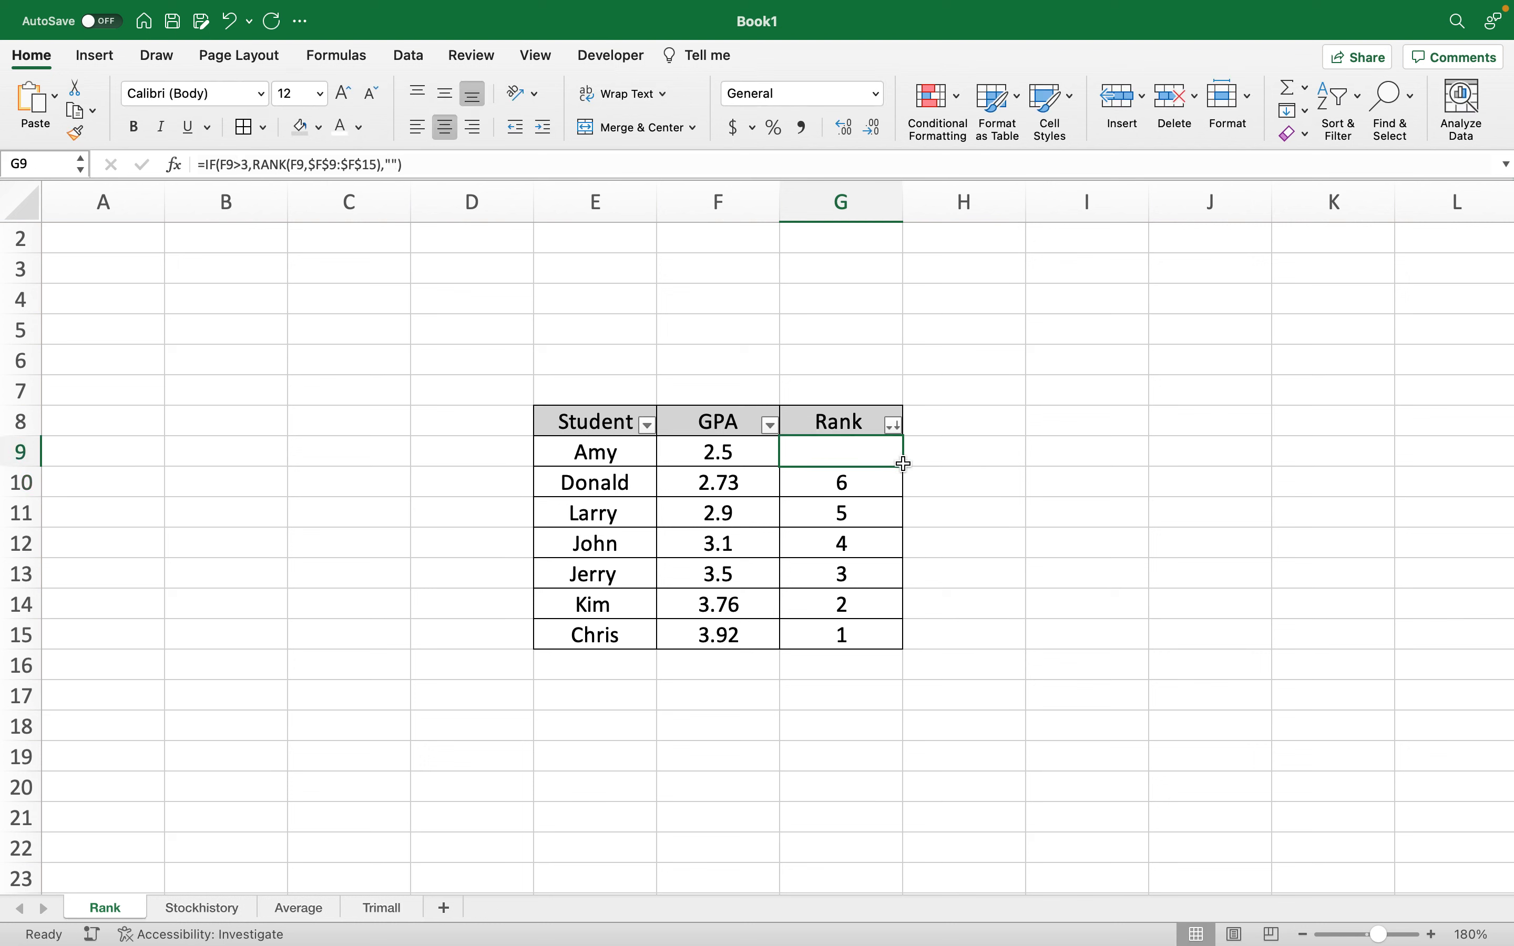
drag(903, 466, 899, 642)
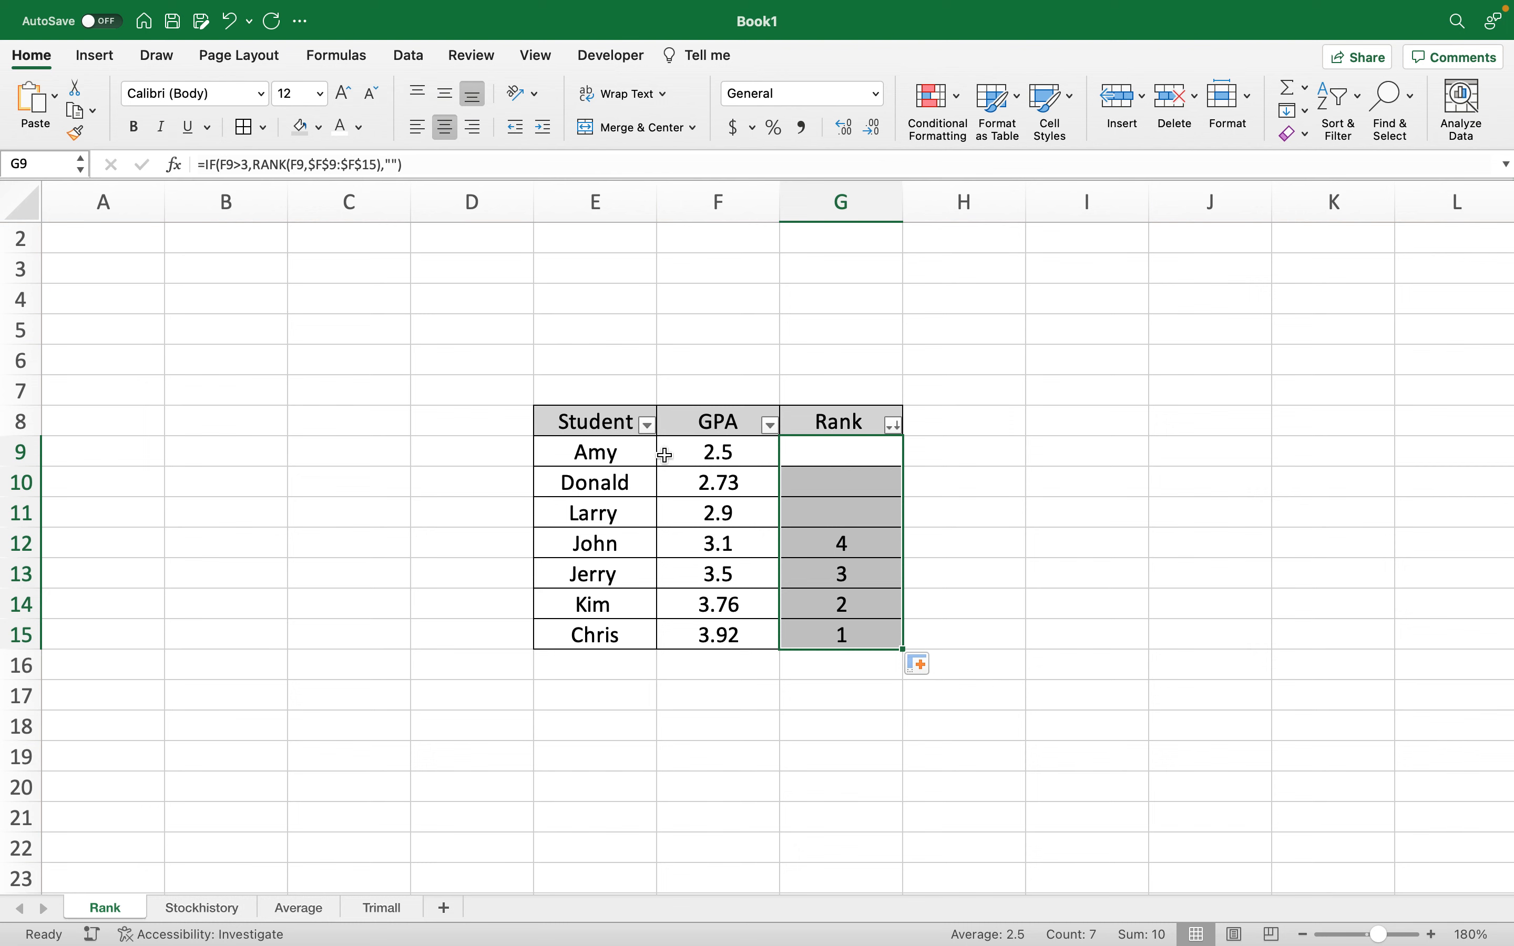
Set the IF formula's value if false in G9 to "No Rank" and fill the formula down to G15.
click(844, 447)
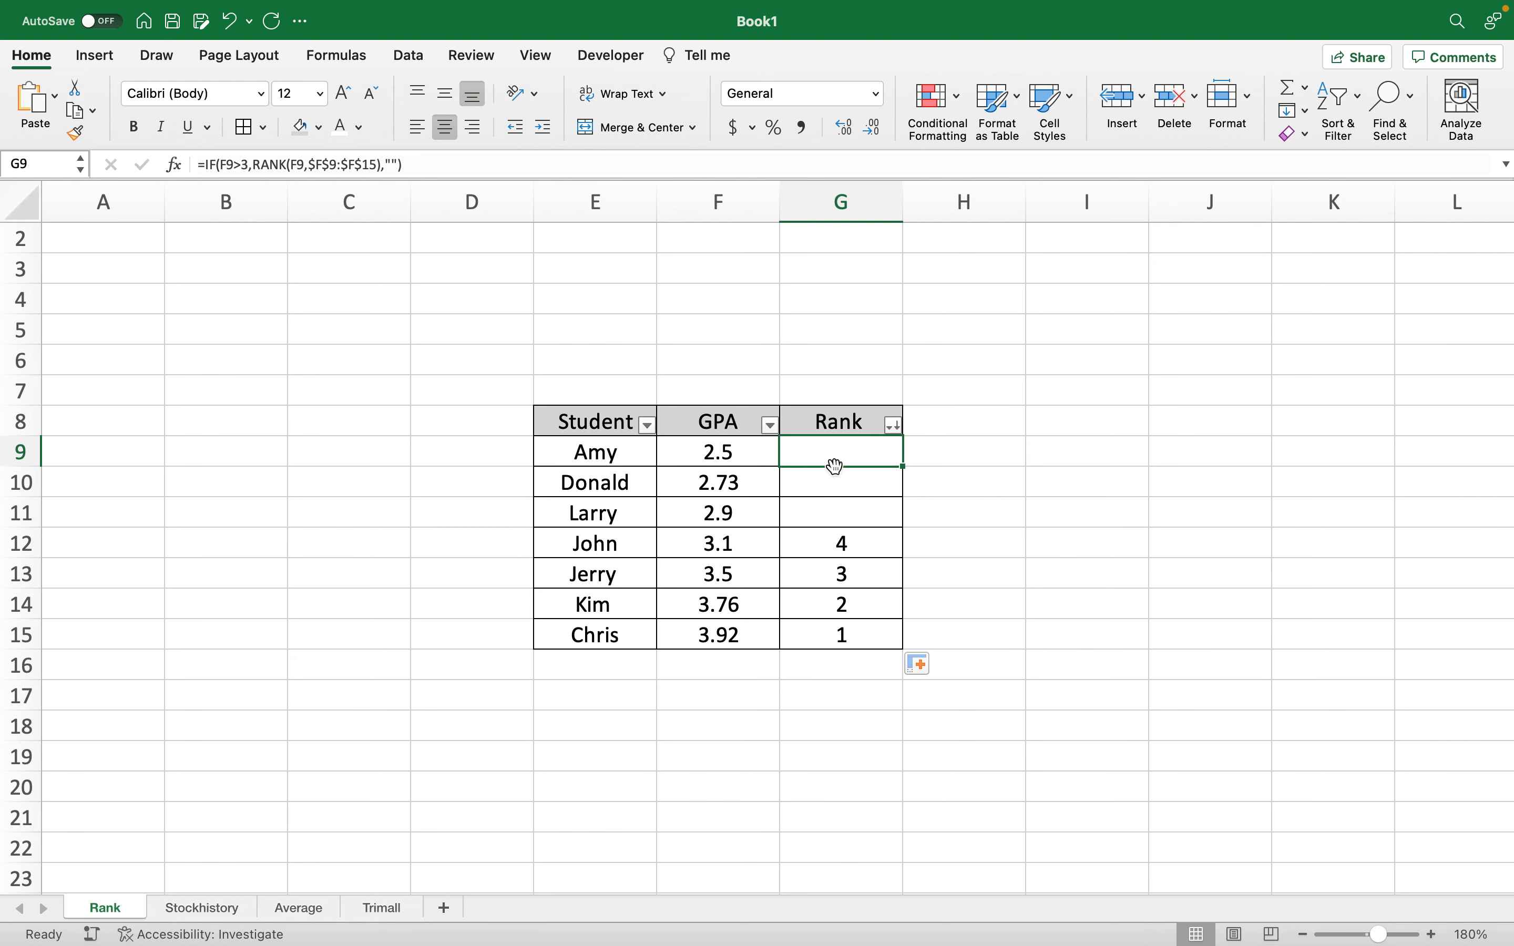
double_click(832, 450)
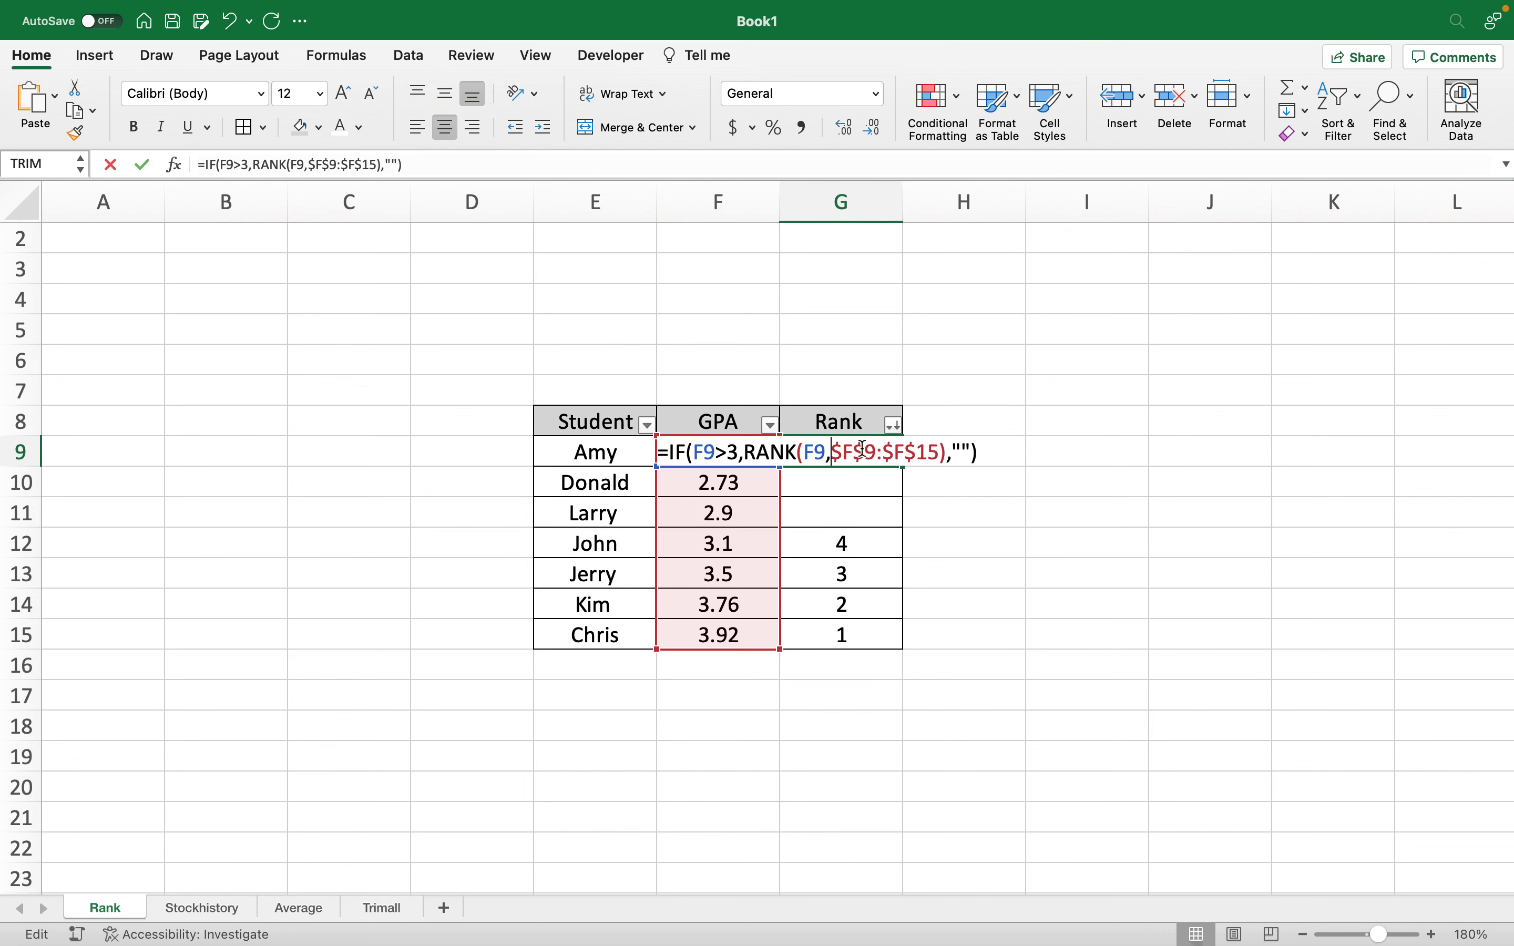
click(963, 451)
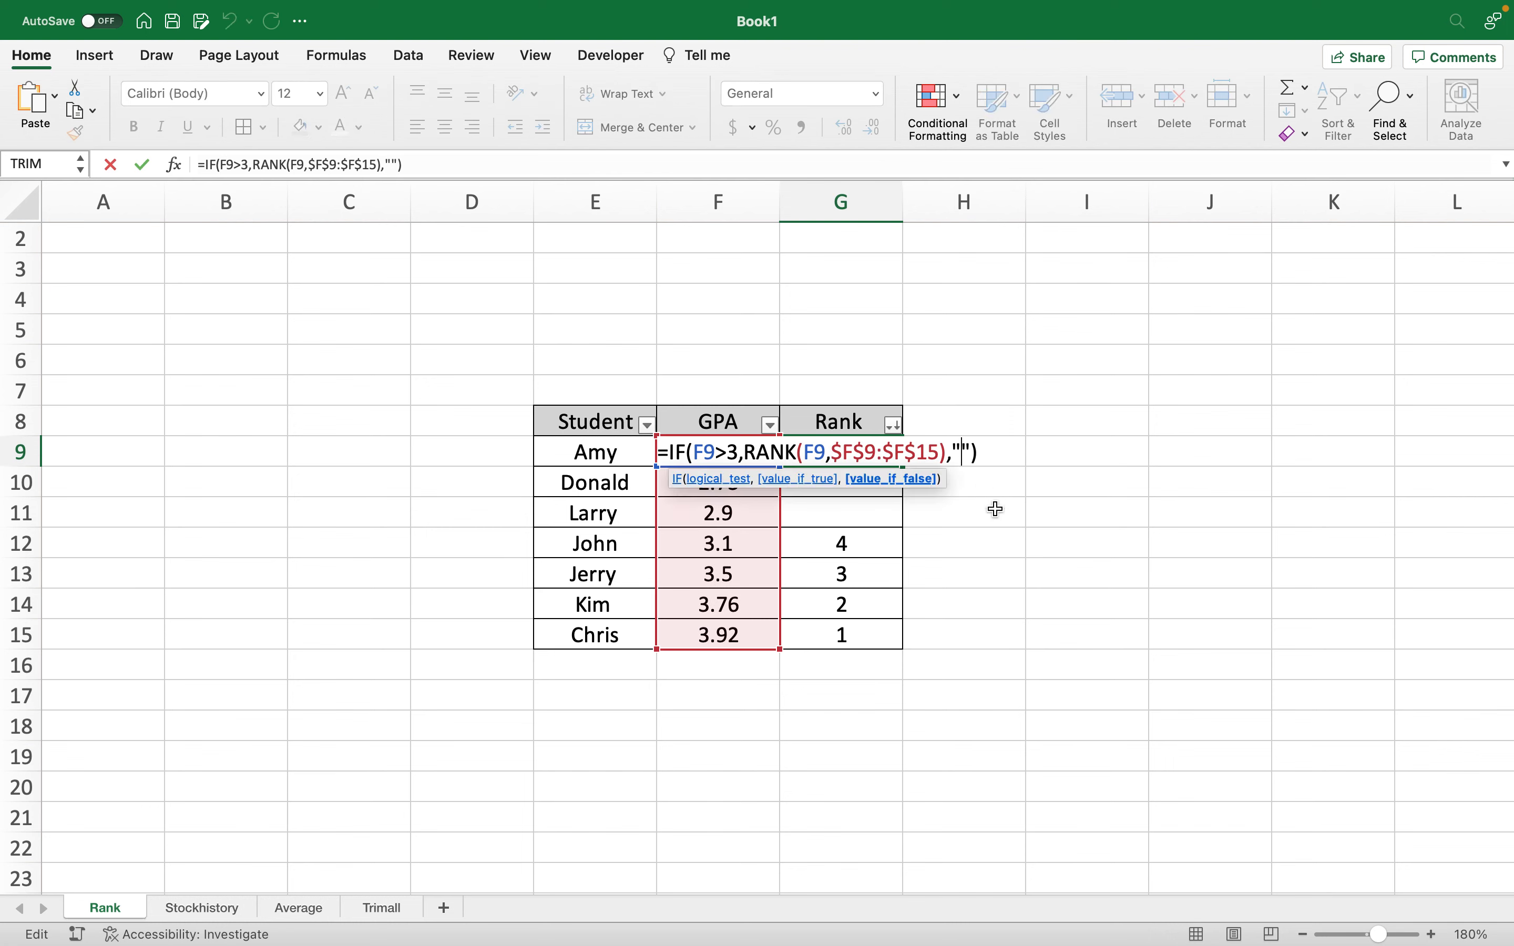
text(No Rank)
key(Return)
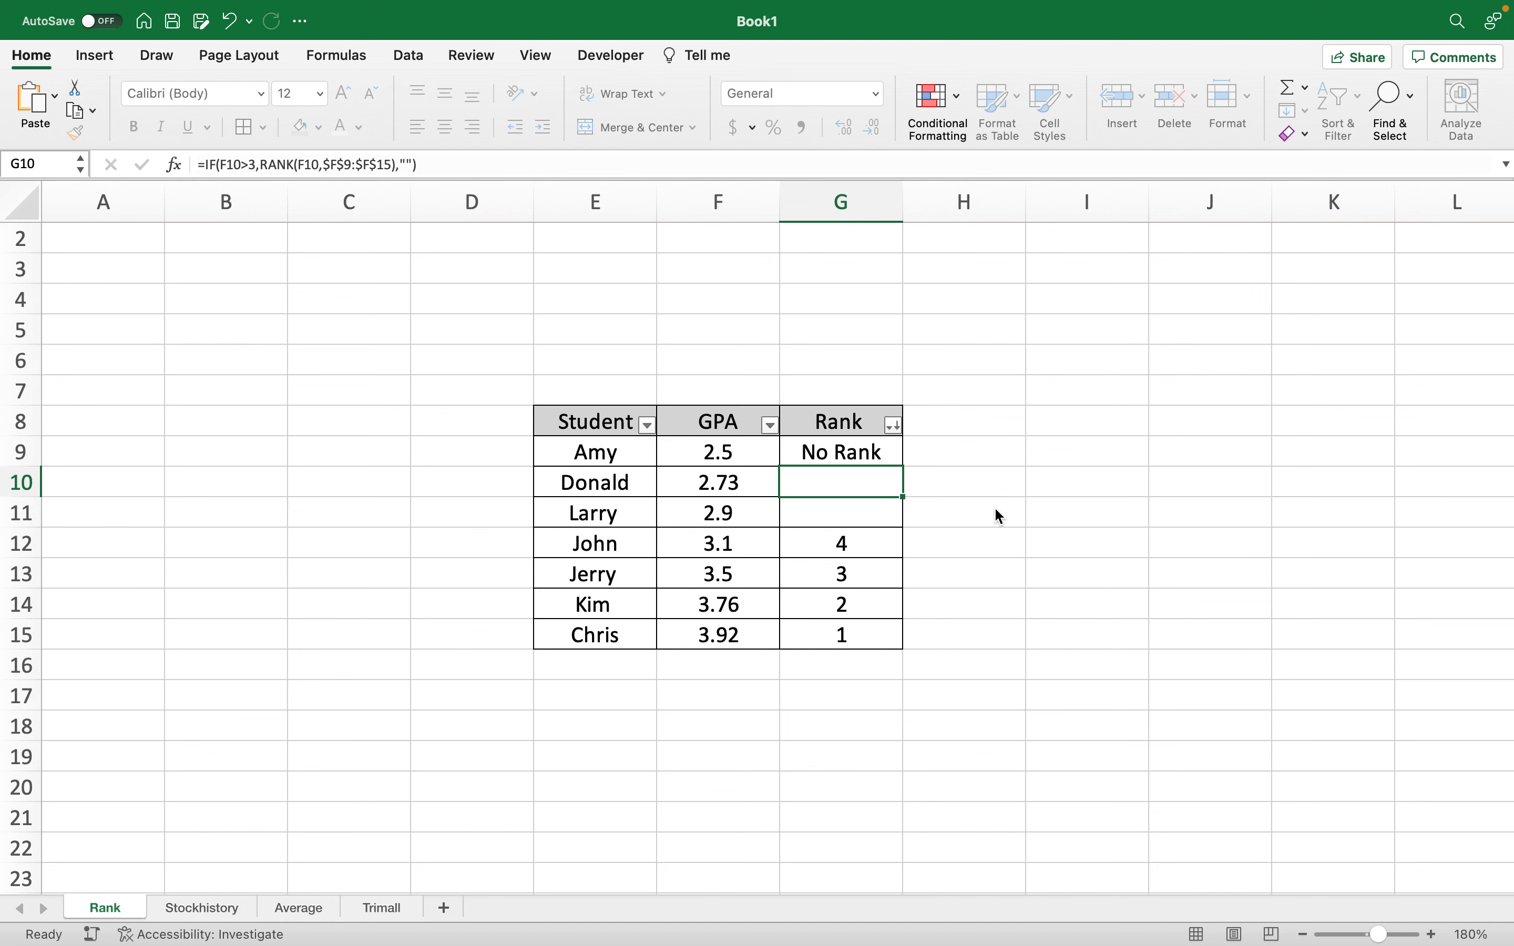
click(875, 452)
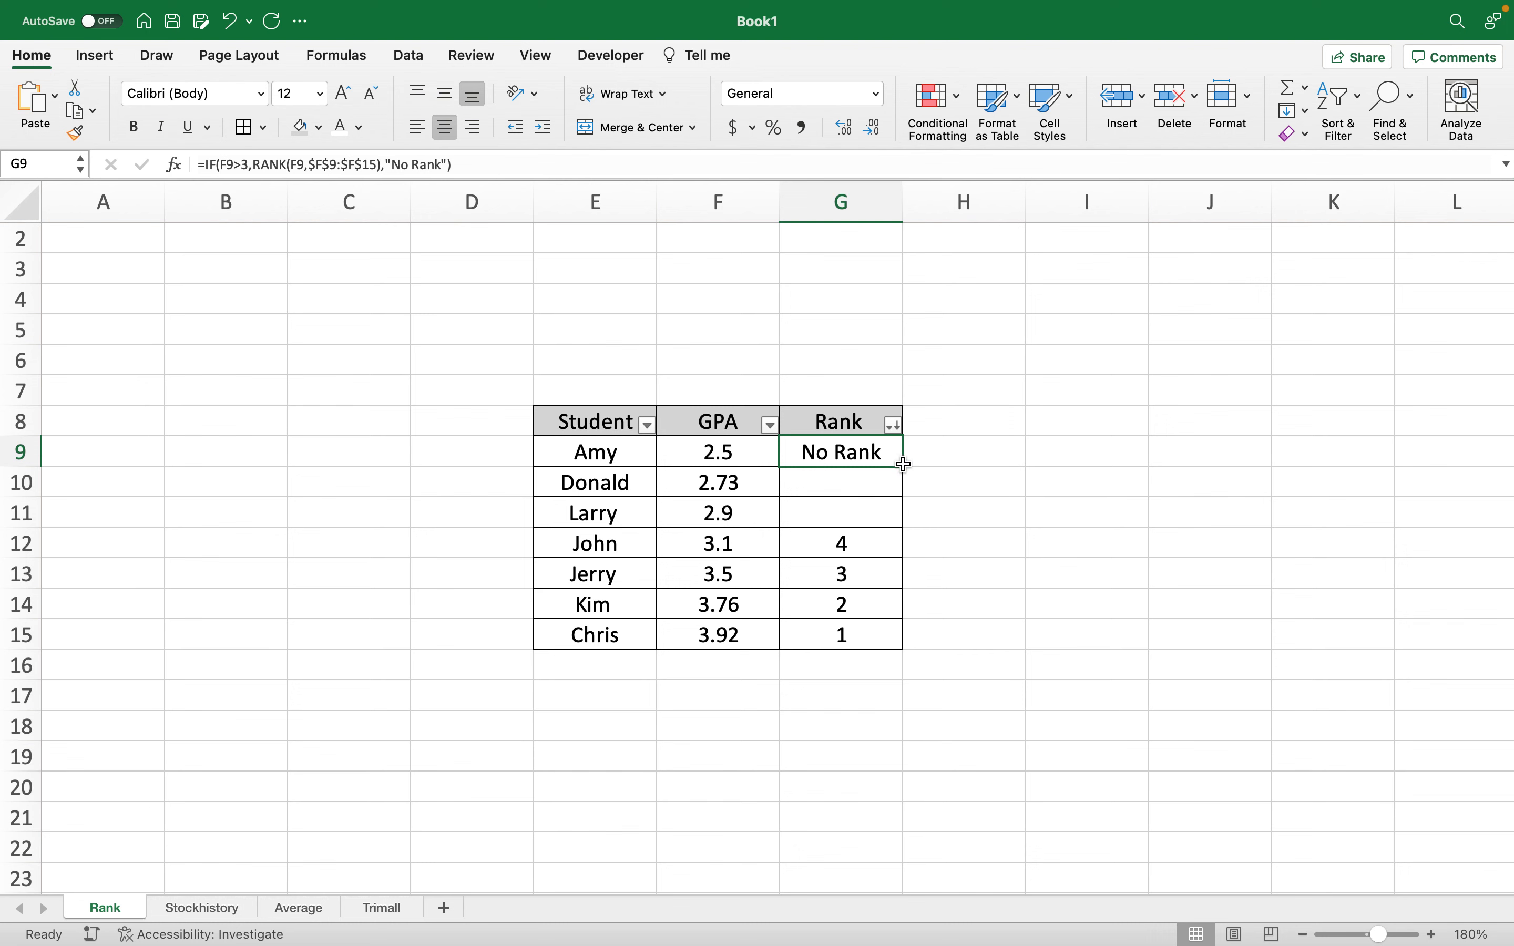
drag(901, 463, 902, 634)
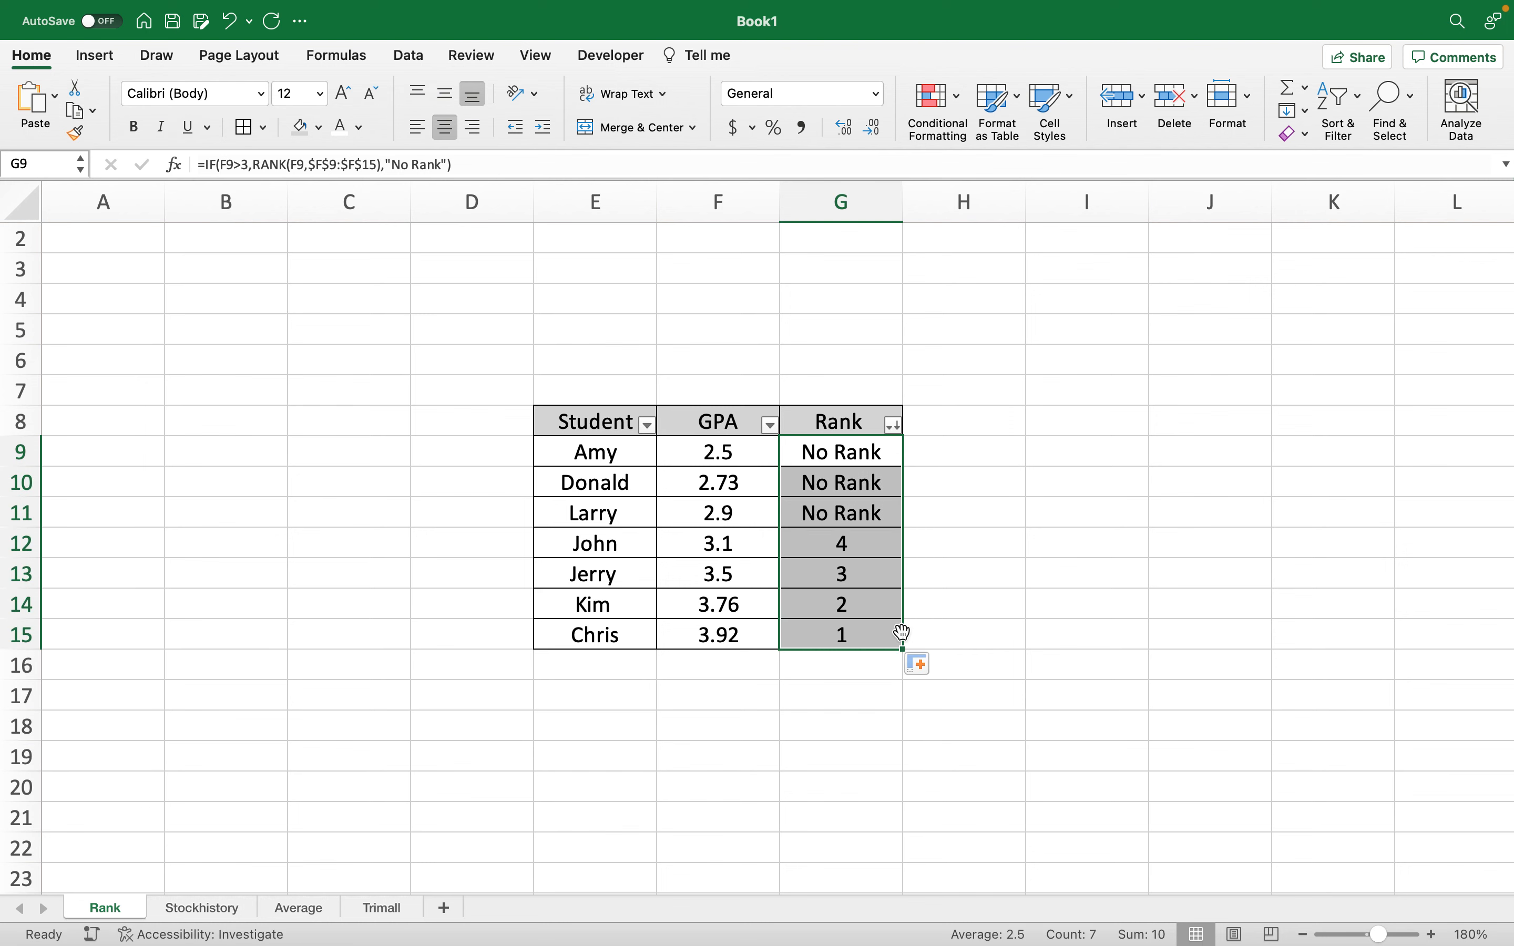
click(985, 417)
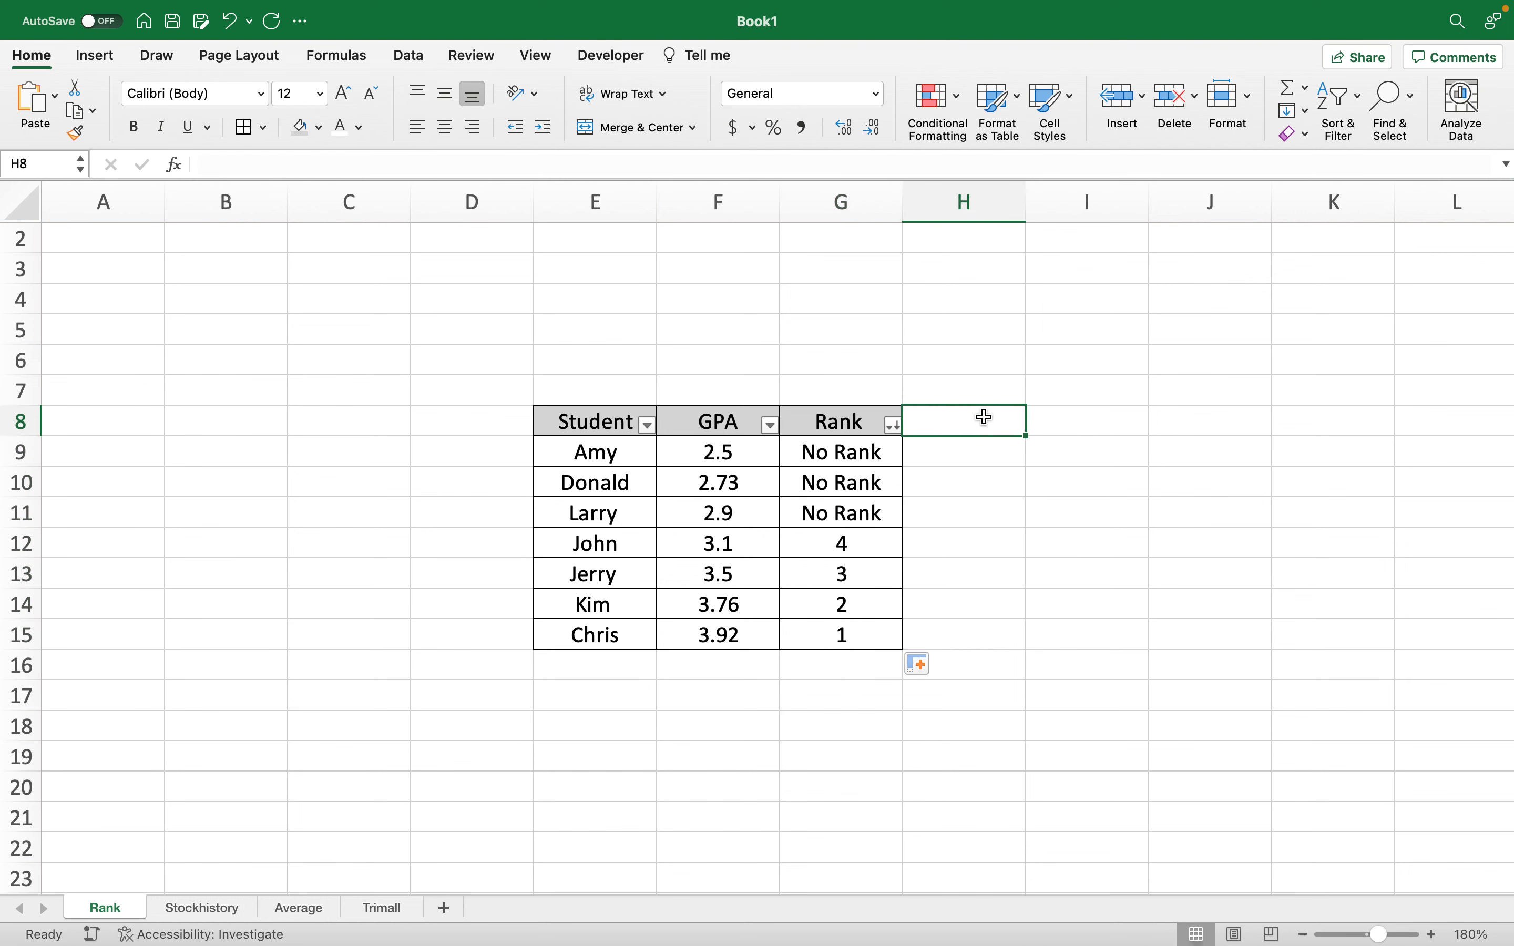